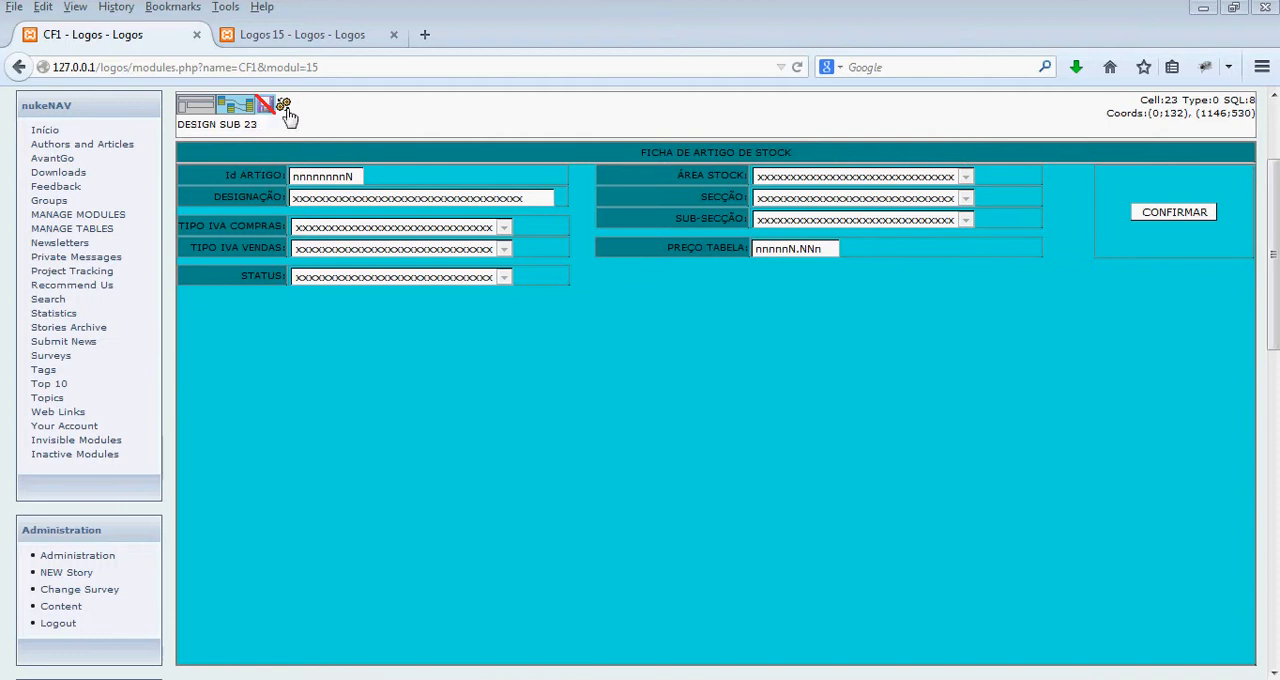
- Insert a left- and top-aligned cell in the empty area below the form fields and extend it to the area's full width and height
right_click(188, 296)
left_click(226, 331)
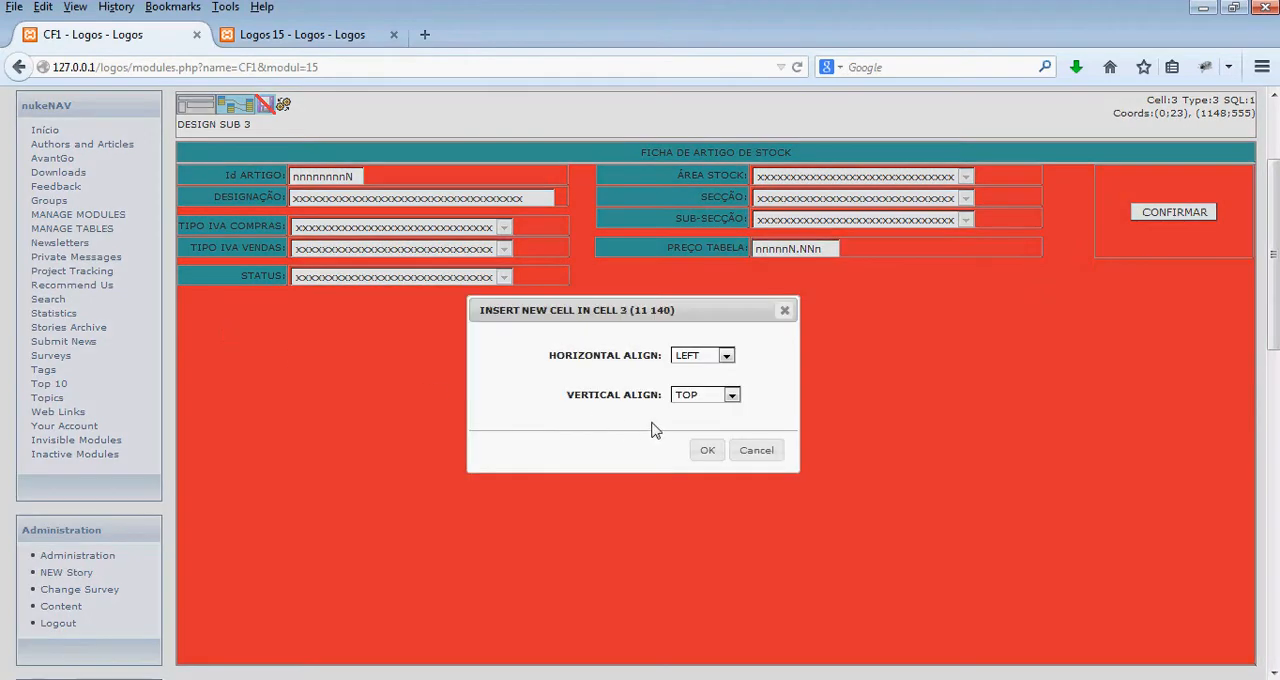
left_click(707, 452)
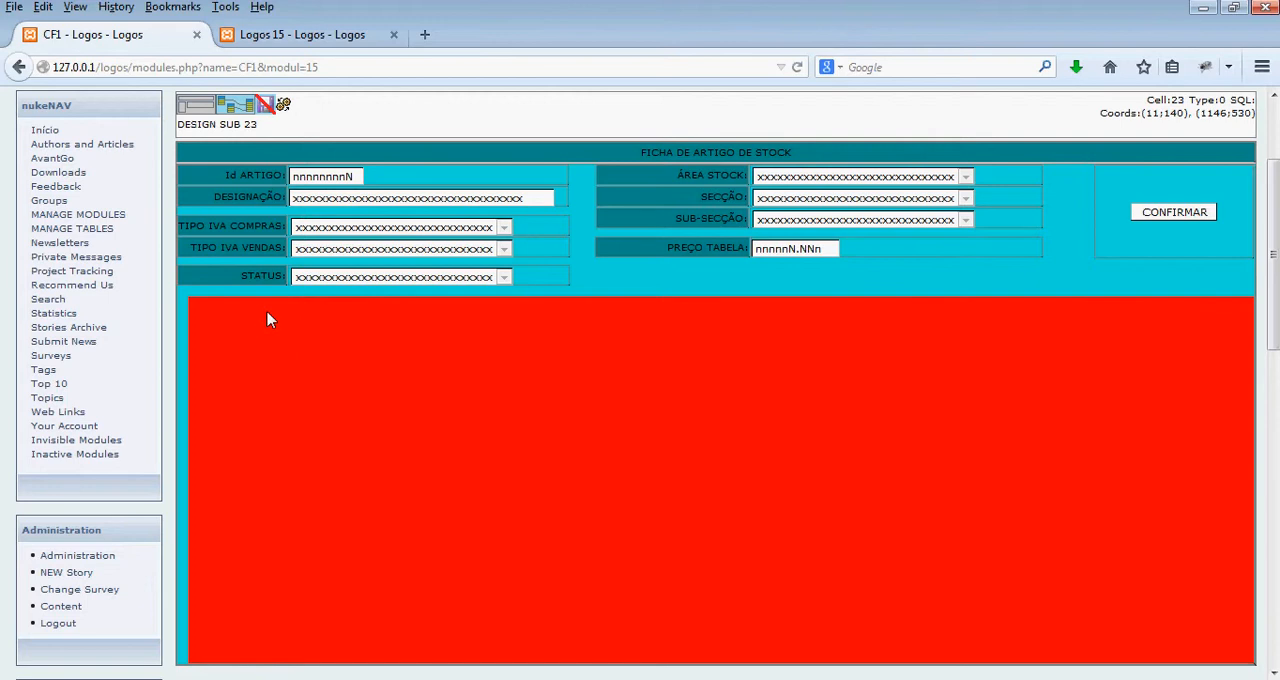
left_click_drag(186, 293, 172, 287)
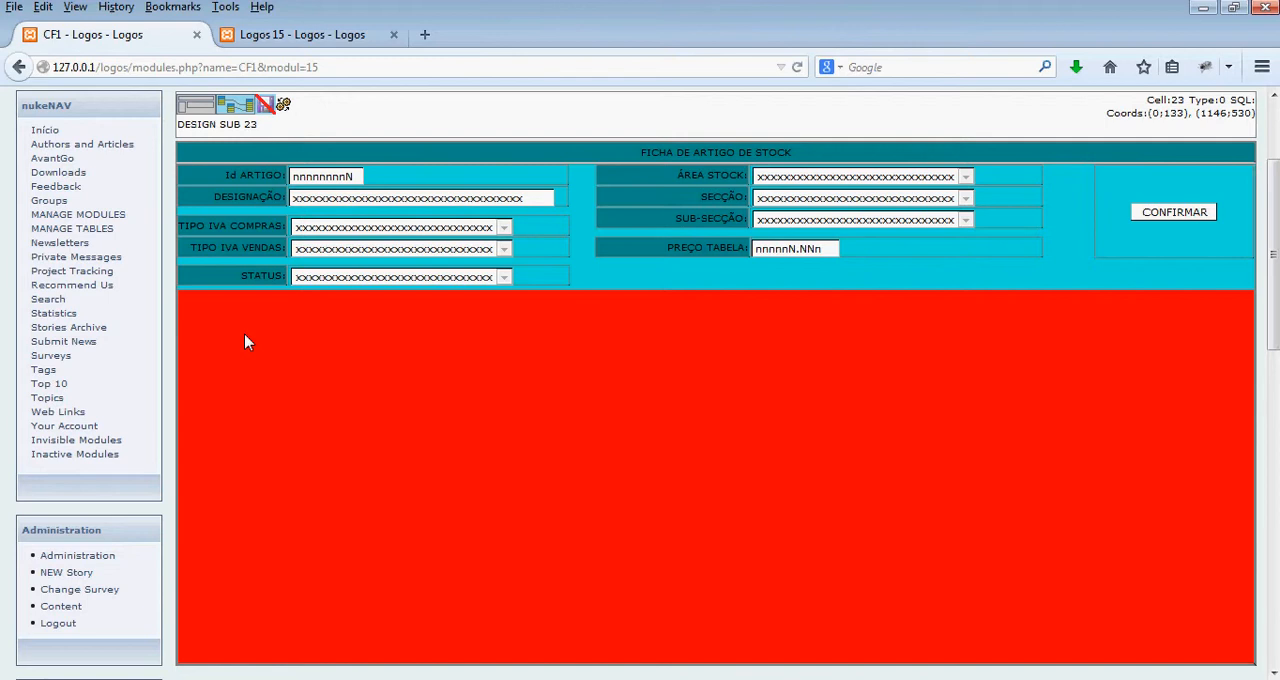
- Insert the artigos_stock table into the SQL diagram of the new cell below the form fields
left_click(245, 113)
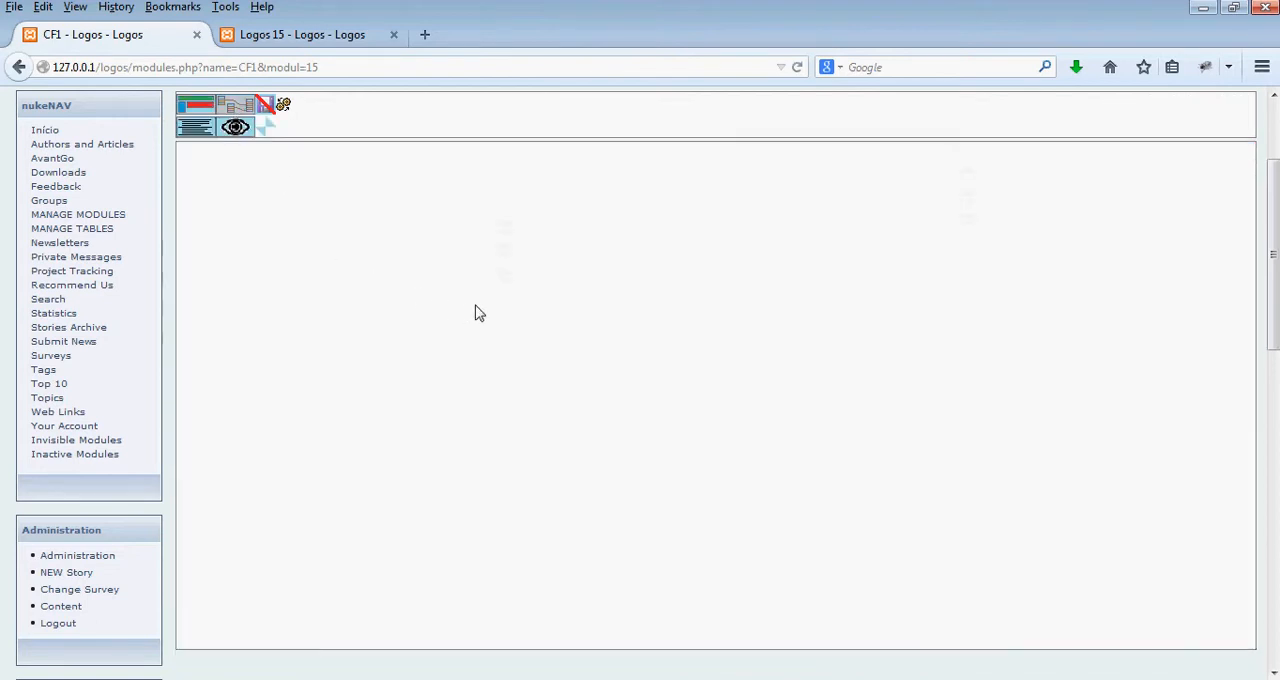
left_click(662, 288)
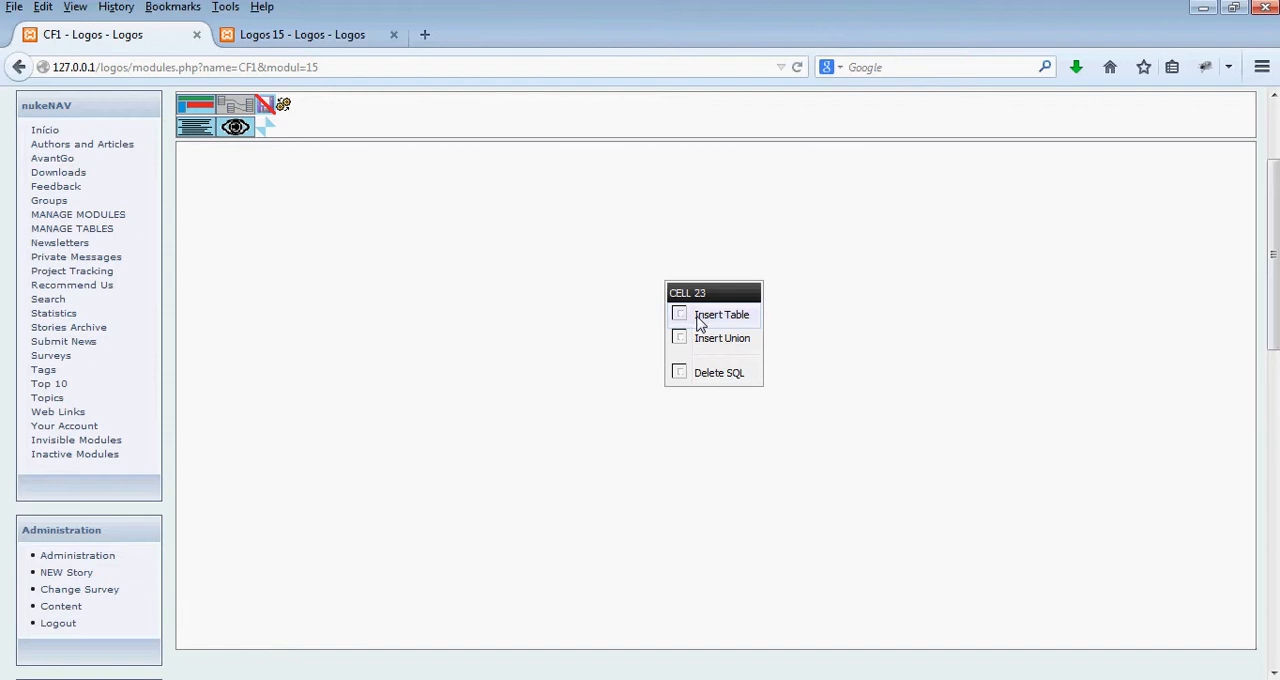
left_click(700, 316)
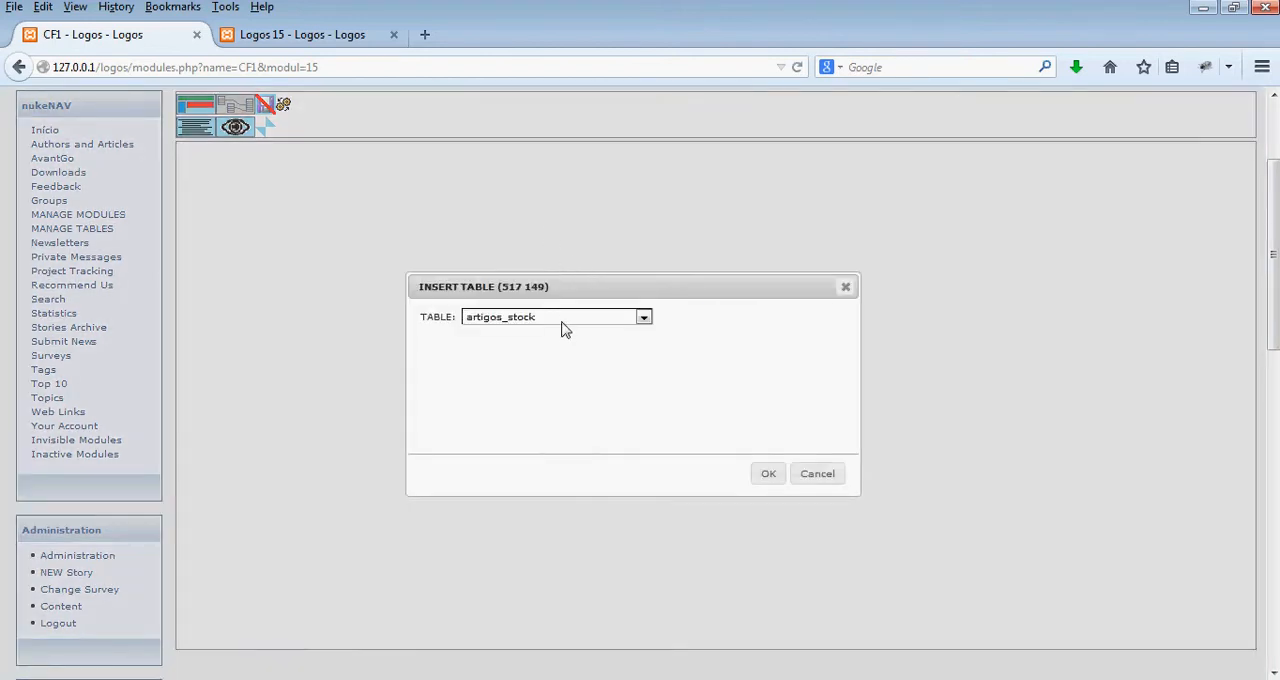
left_click(563, 326)
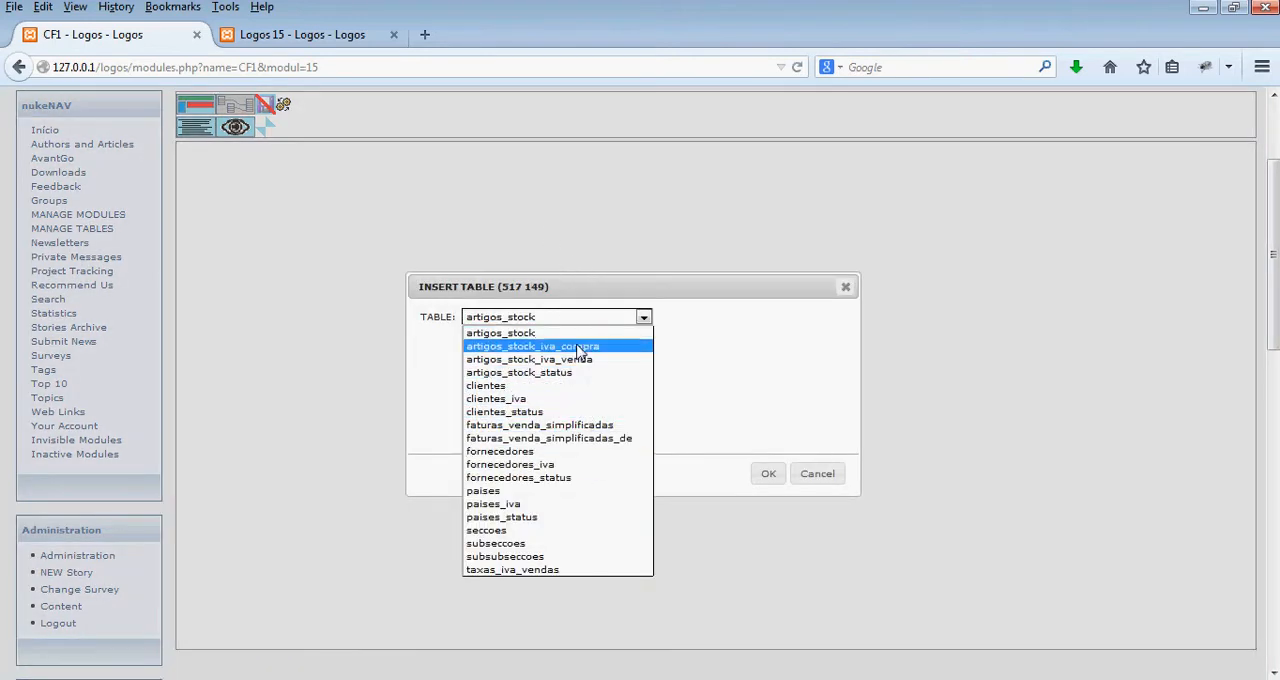
left_click(549, 332)
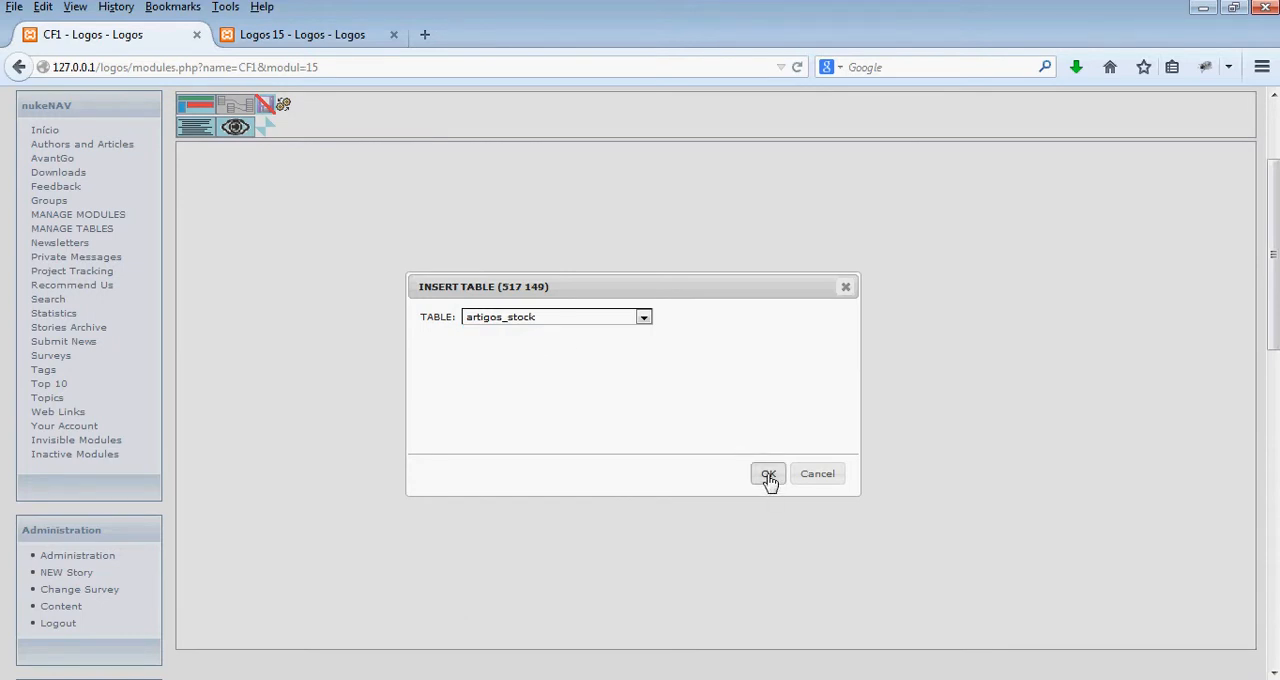
left_click(768, 475)
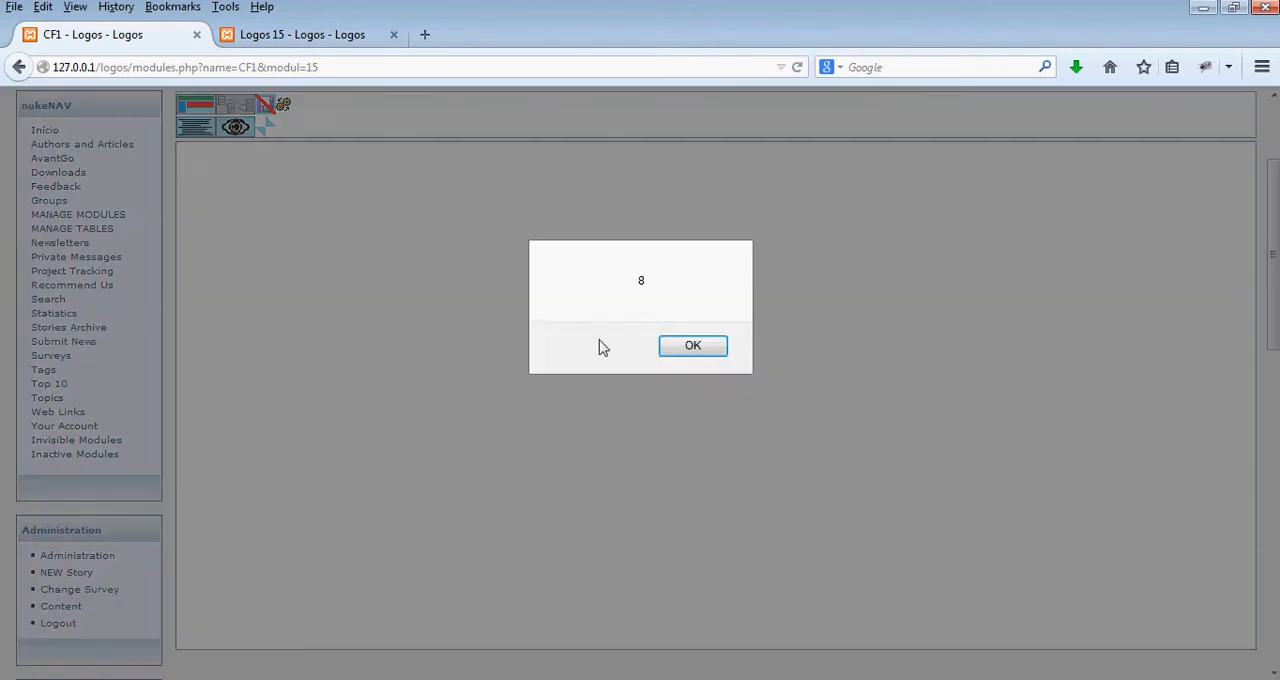
left_click(690, 346)
- Select all the artigos_stock table's fields for the query, from artigo_stock through artigos_stock_status
left_click(671, 311)
left_click(671, 328)
left_click(671, 344)
left_click(671, 361)
left_click(671, 378)
left_click(671, 395)
left_click(671, 412)
left_click(671, 429)
left_click(671, 446)
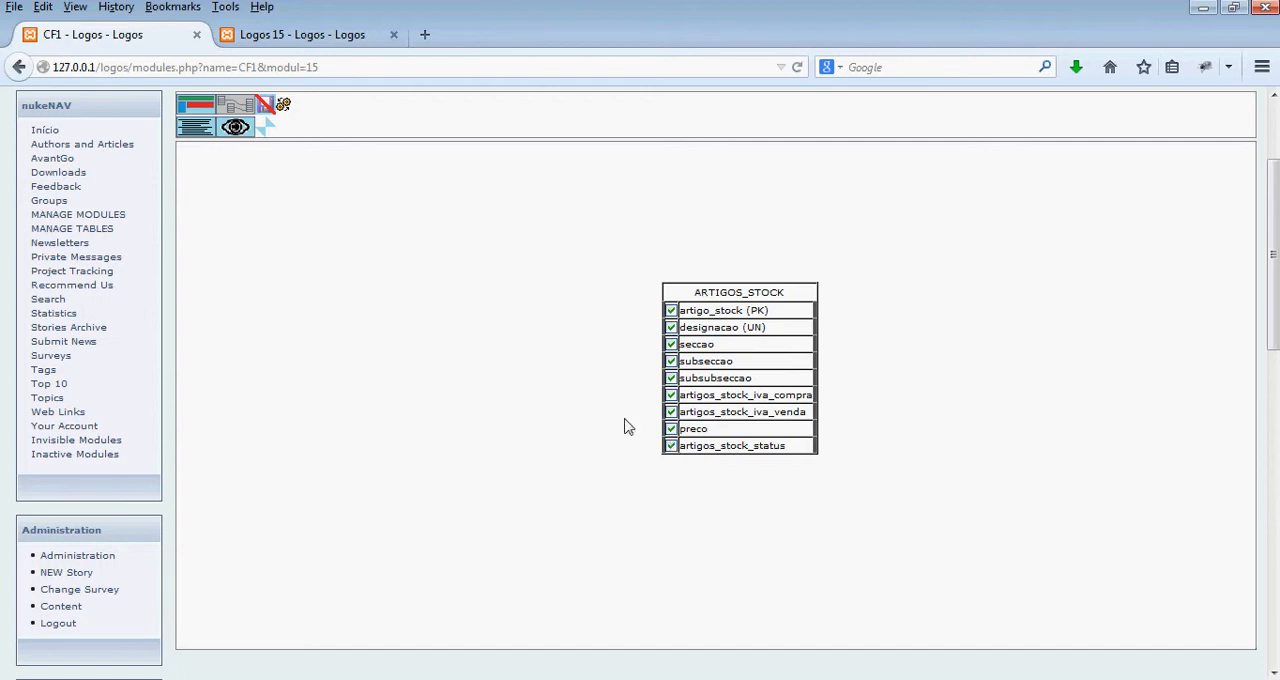
- Return to the form design and insert a repetition cell with UNIQUE entries in the large cell
left_click(197, 108)
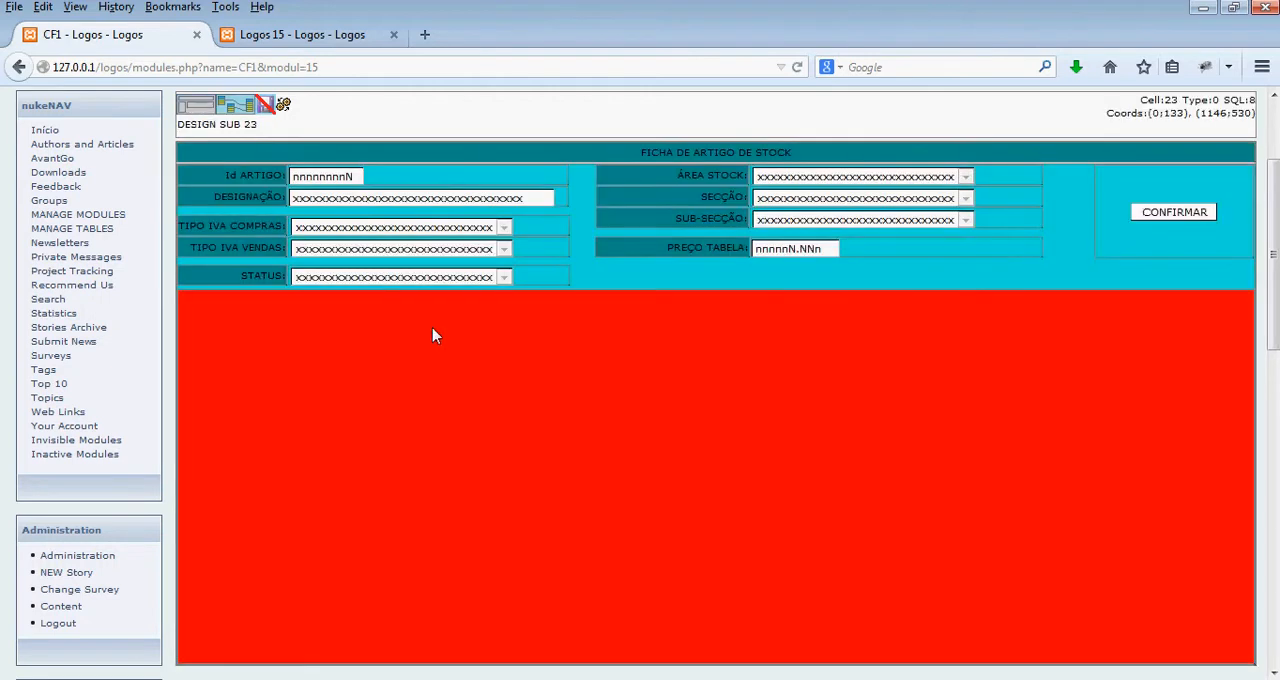
right_click(434, 335)
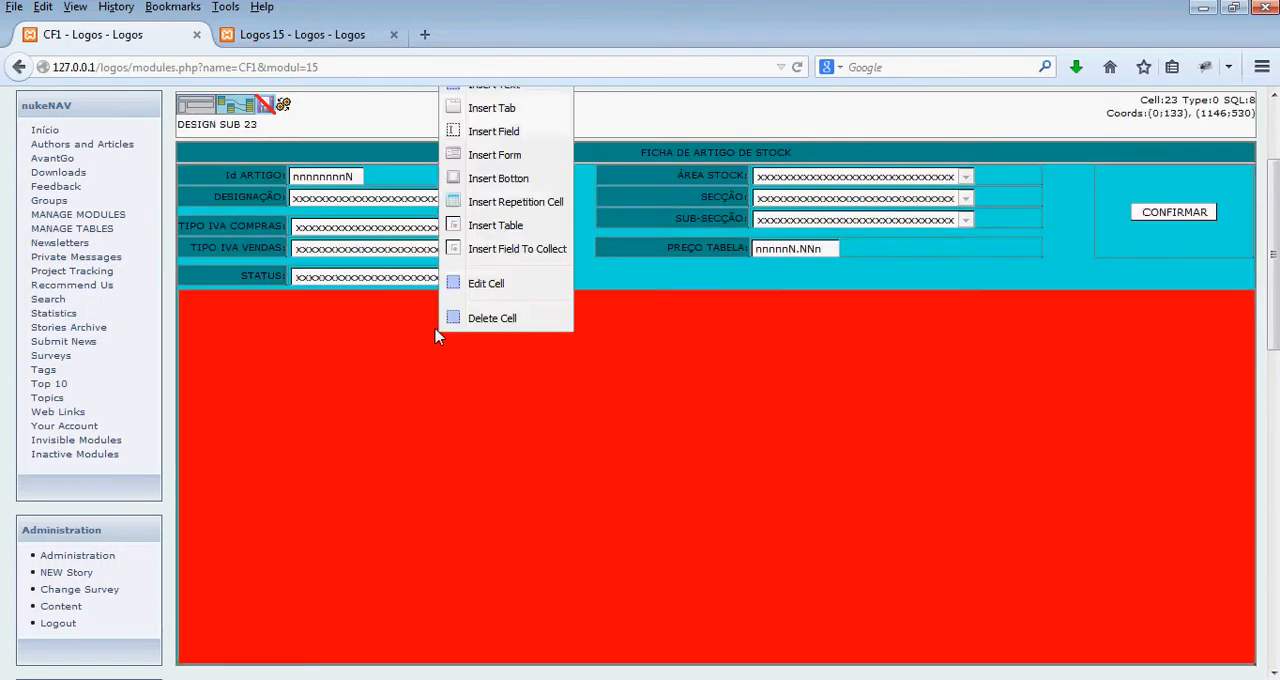
left_click(507, 208)
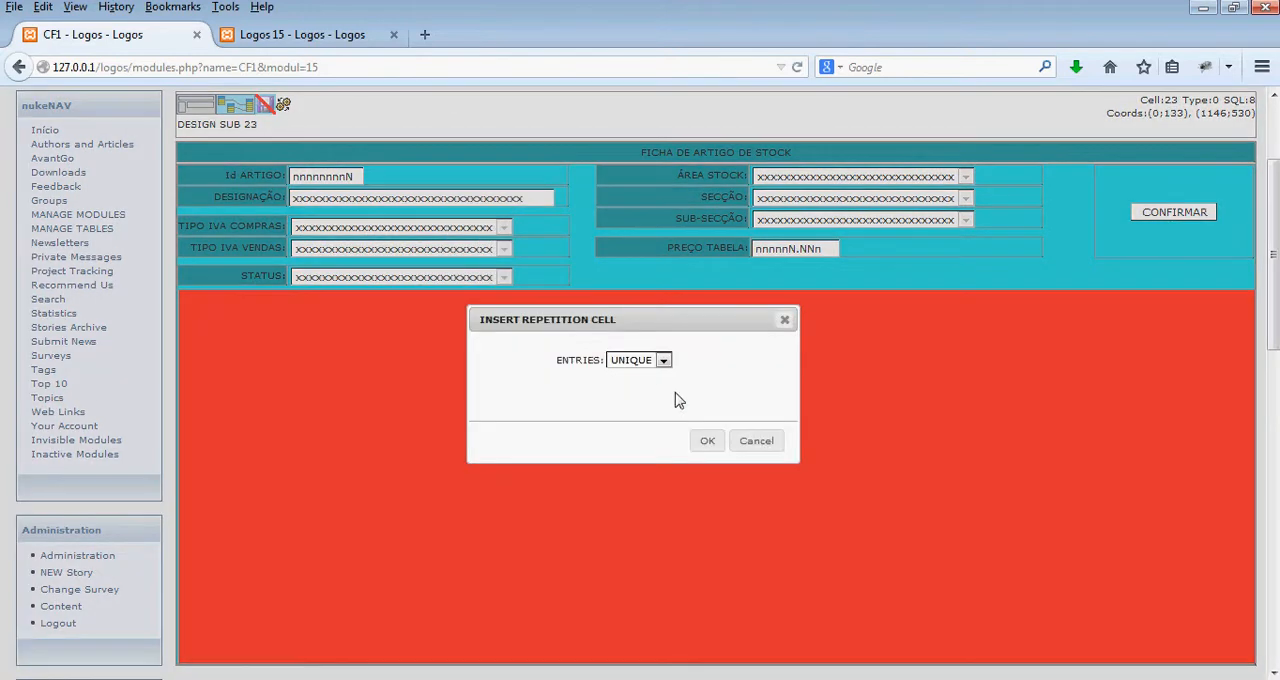
left_click(707, 441)
left_click(425, 407)
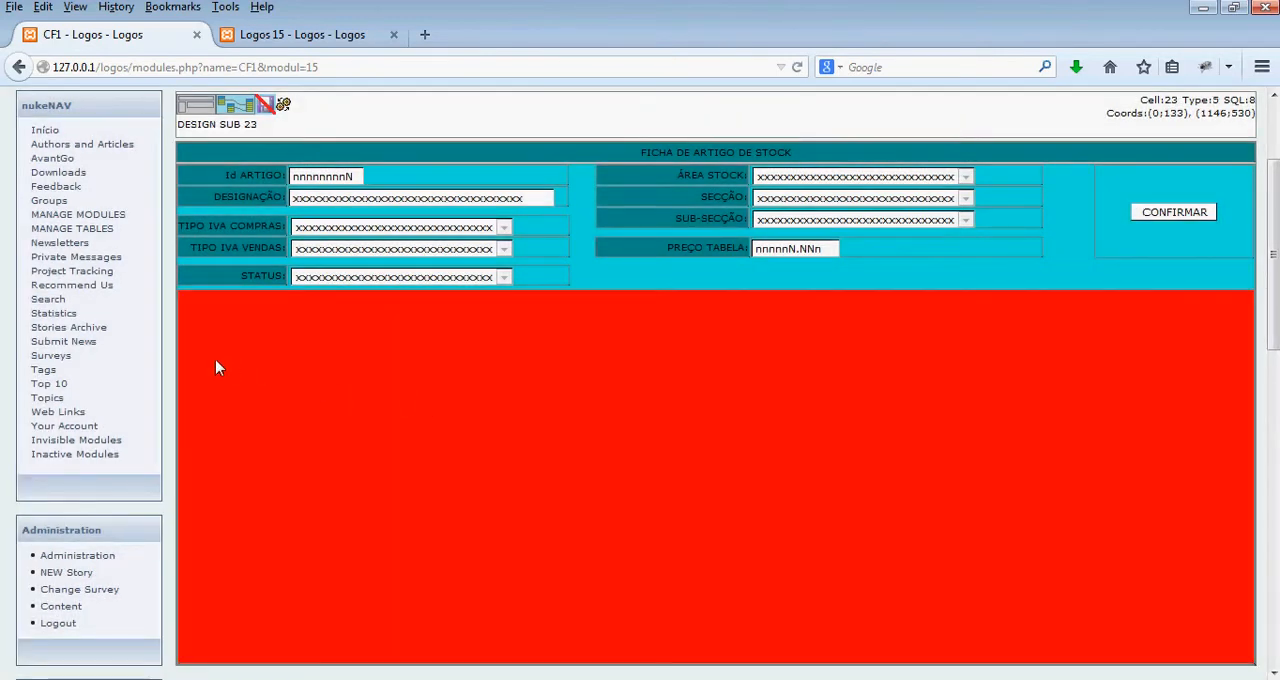
- Insert a content cell in the repetition cell and stretch it from about (0, 28) to (1116, 395)
right_click(197, 339)
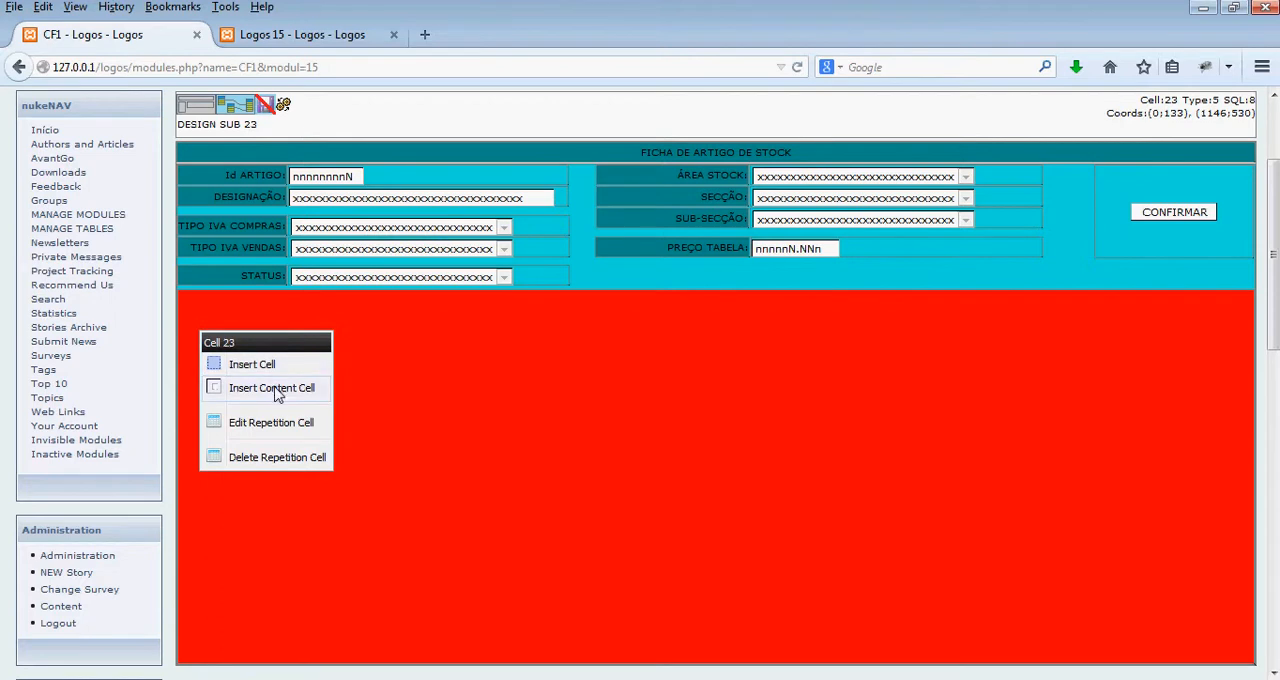
left_click(278, 390)
left_click_drag(194, 337, 1227, 676)
left_click_drag(196, 327, 179, 313)
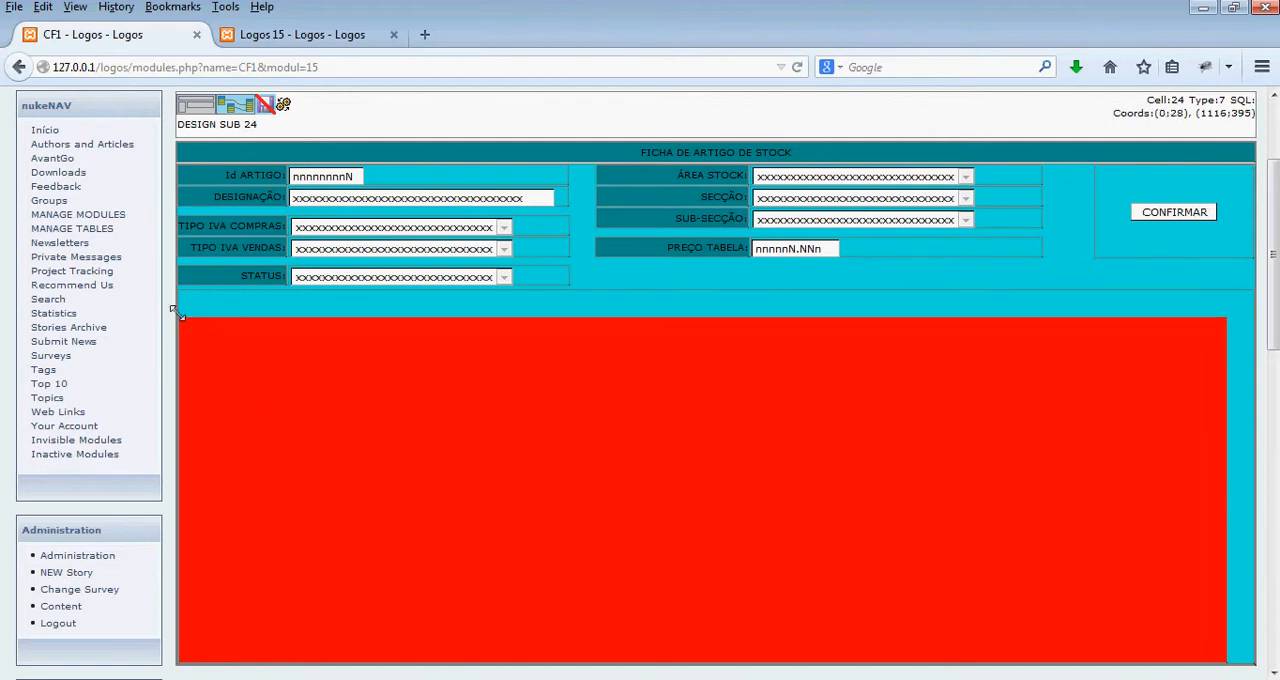
- Insert a left- and top-aligned cell in the content cell, sized as a top row about 1114 wide and 33 high
right_click(283, 367)
left_click(340, 394)
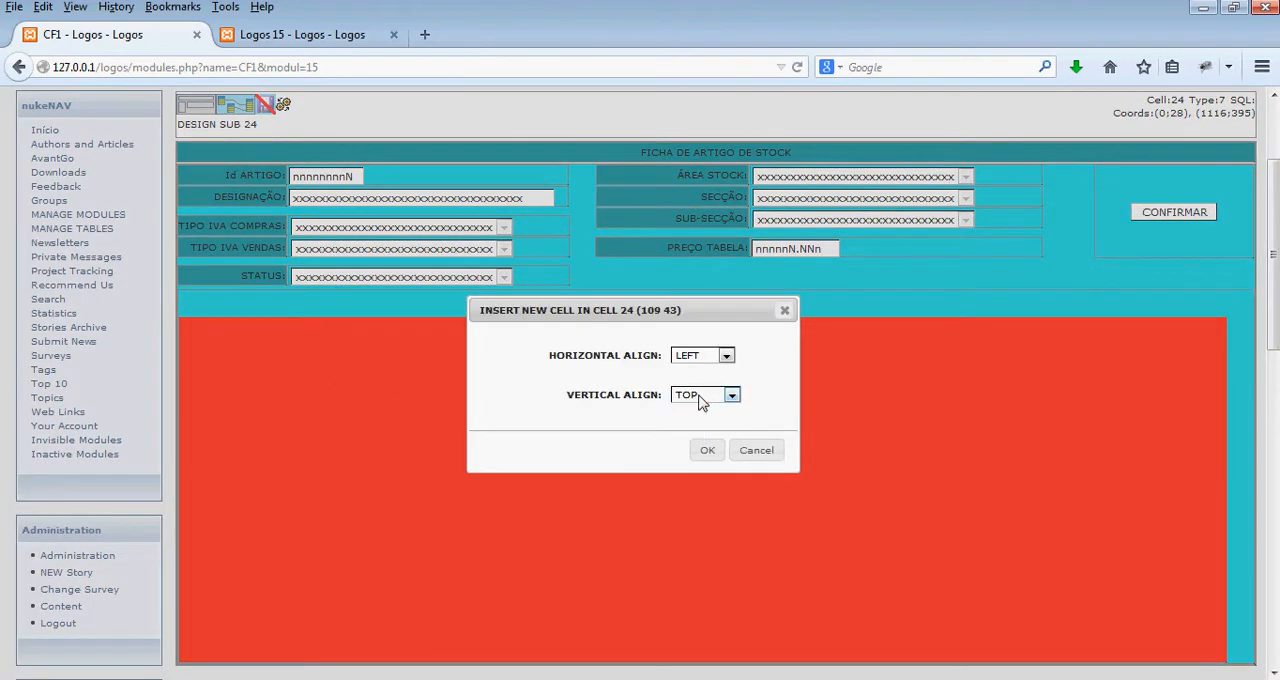
left_click(707, 450)
left_click_drag(281, 357, 115, 254)
left_click_drag(294, 332, 1270, 332)
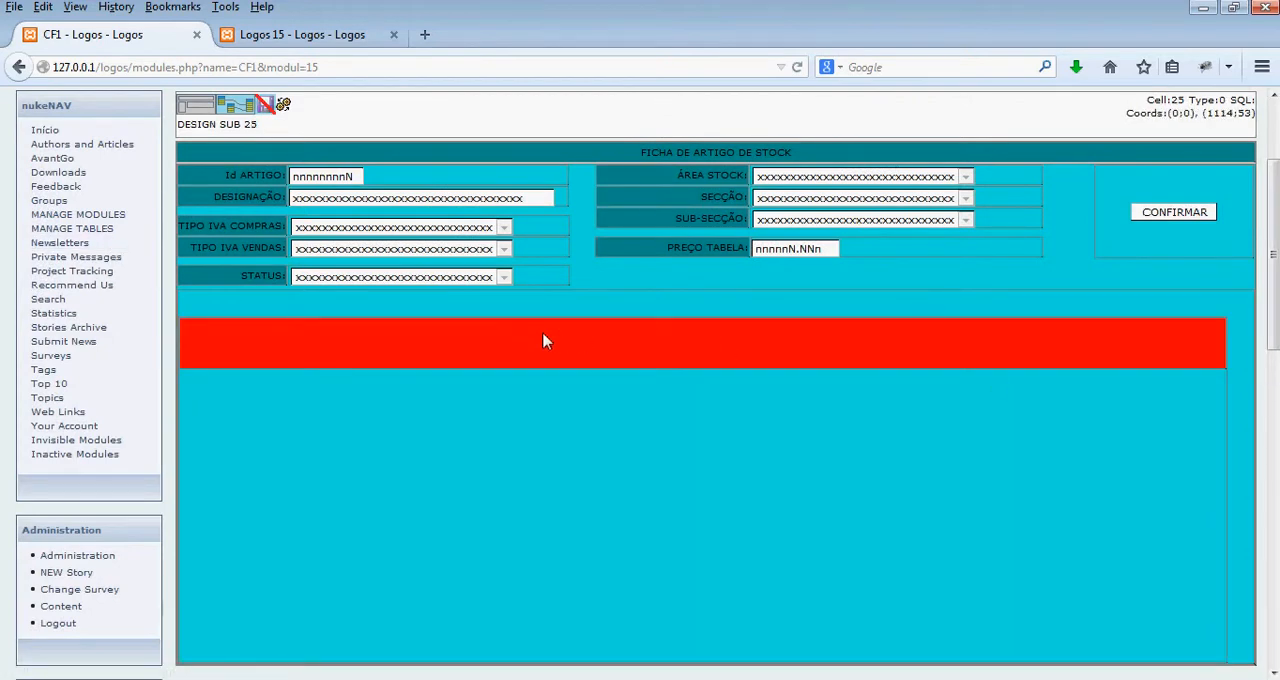
left_click_drag(514, 364, 565, 350)
- Insert a RECORD form with destination module Logos_15 in the row cell at the top of the content cell
right_click(210, 330)
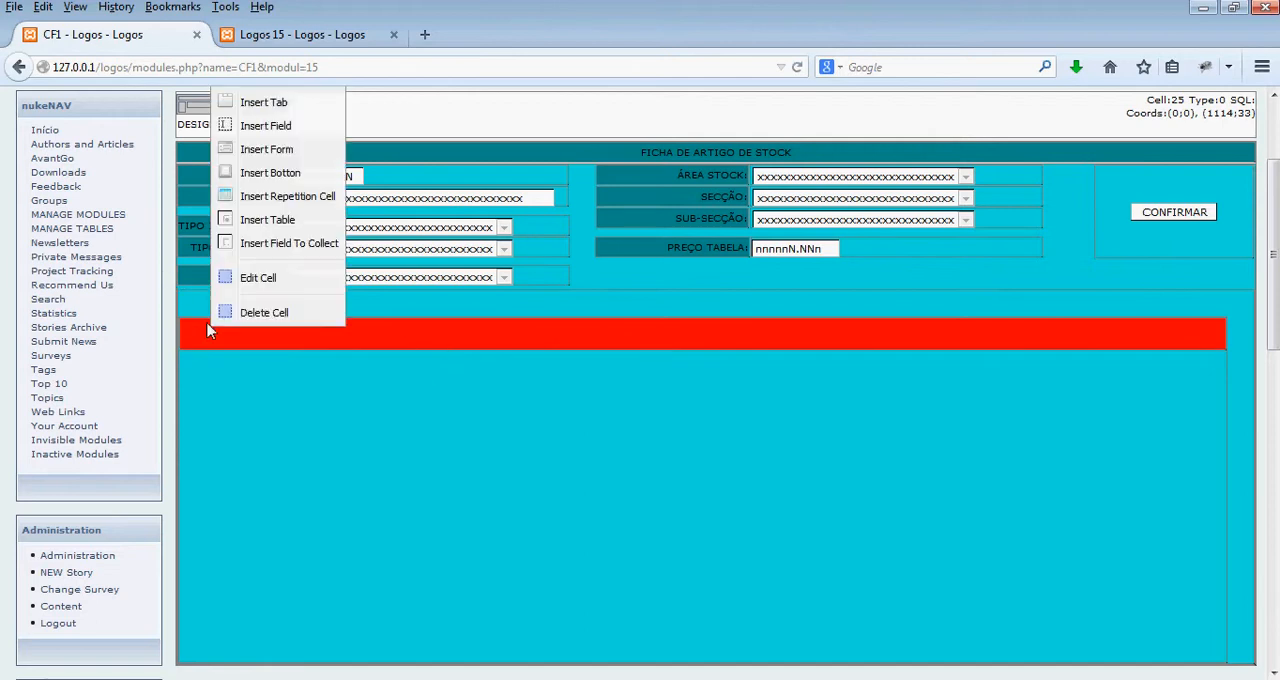
left_click(403, 343)
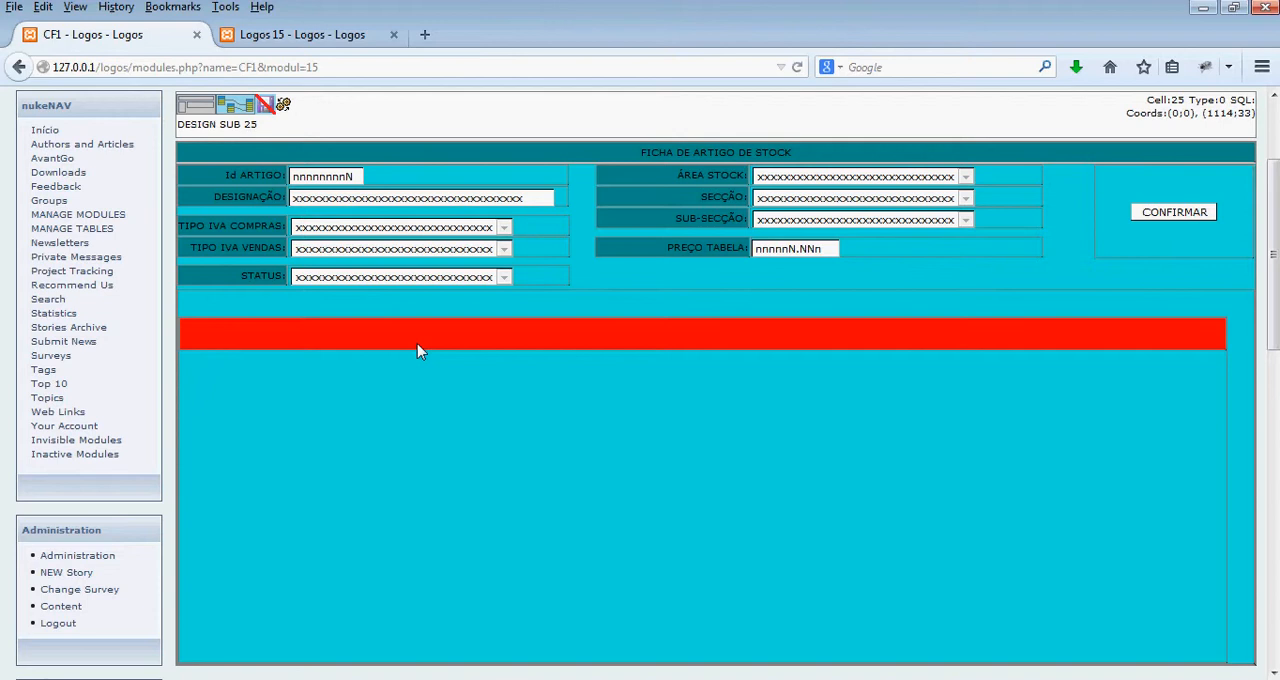
right_click(418, 350)
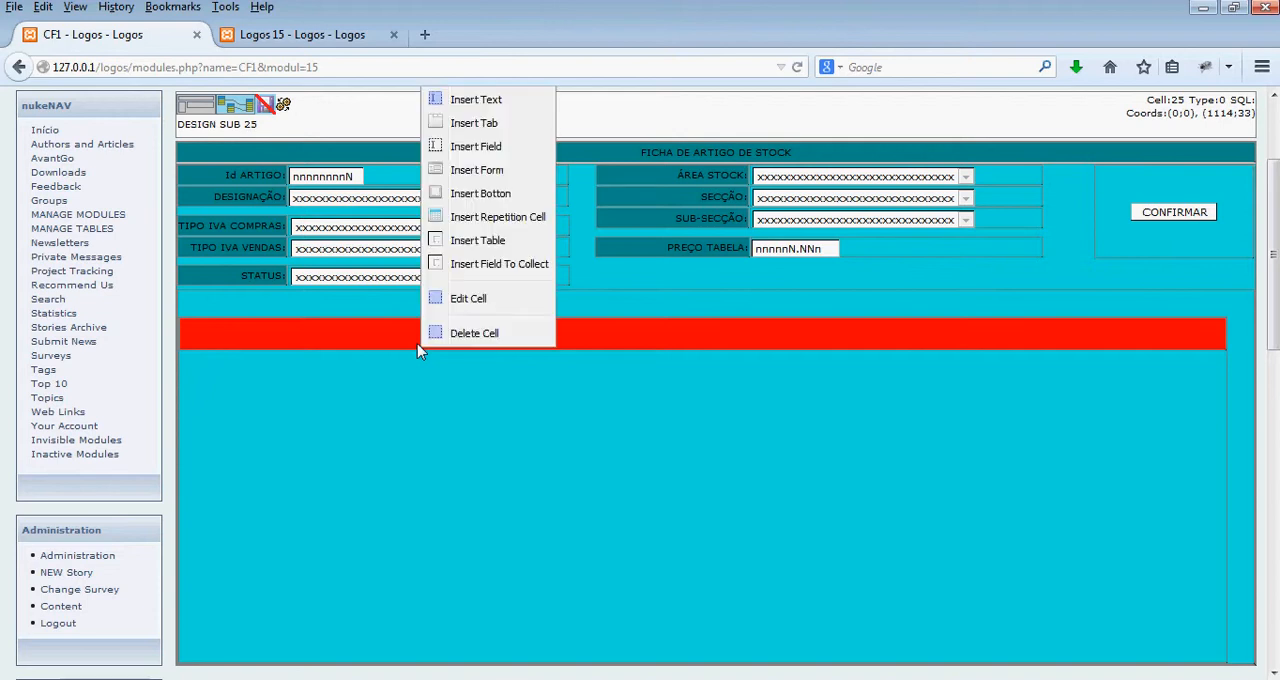
left_click(508, 176)
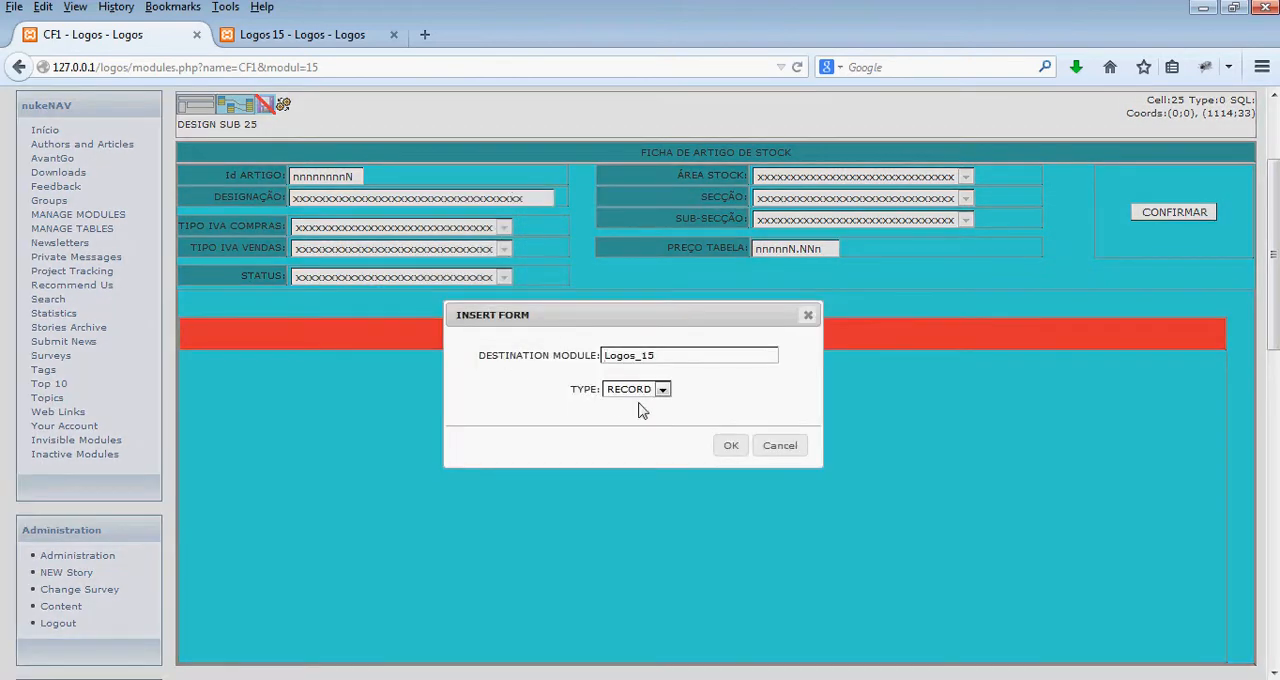
left_click(730, 445)
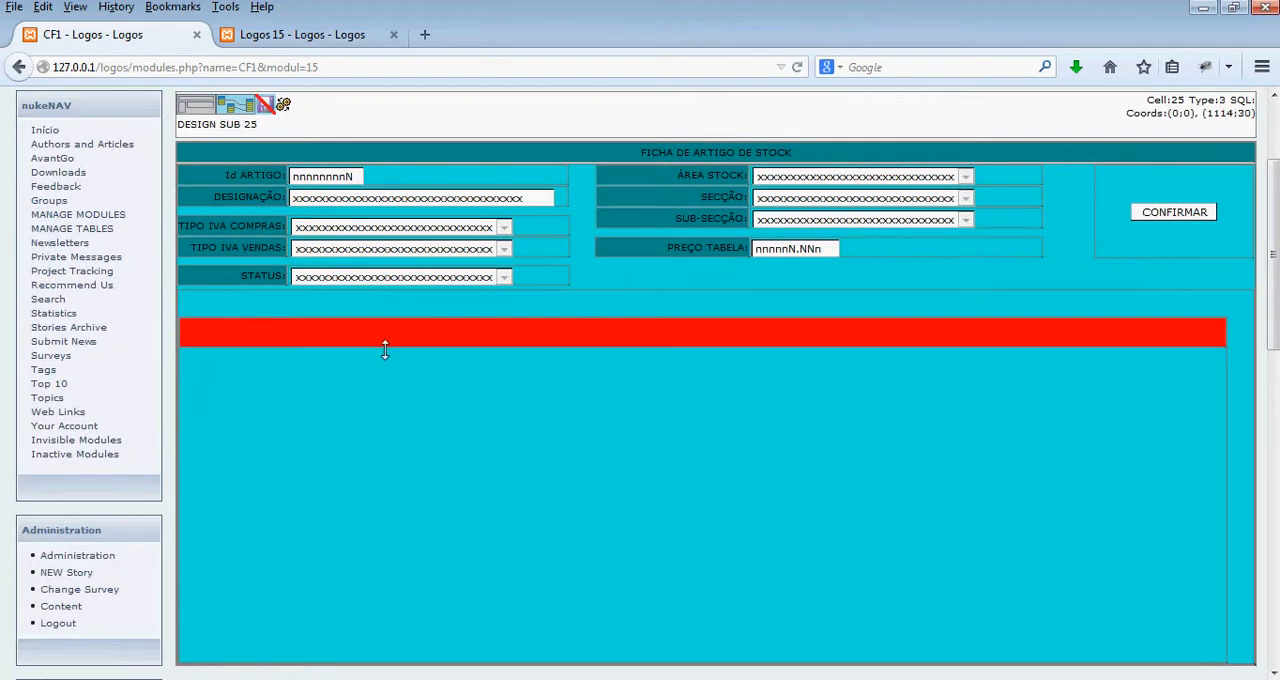
- Insert a center- and middle-aligned cell at the start of the form row, sized about 118 by 20
right_click(226, 330)
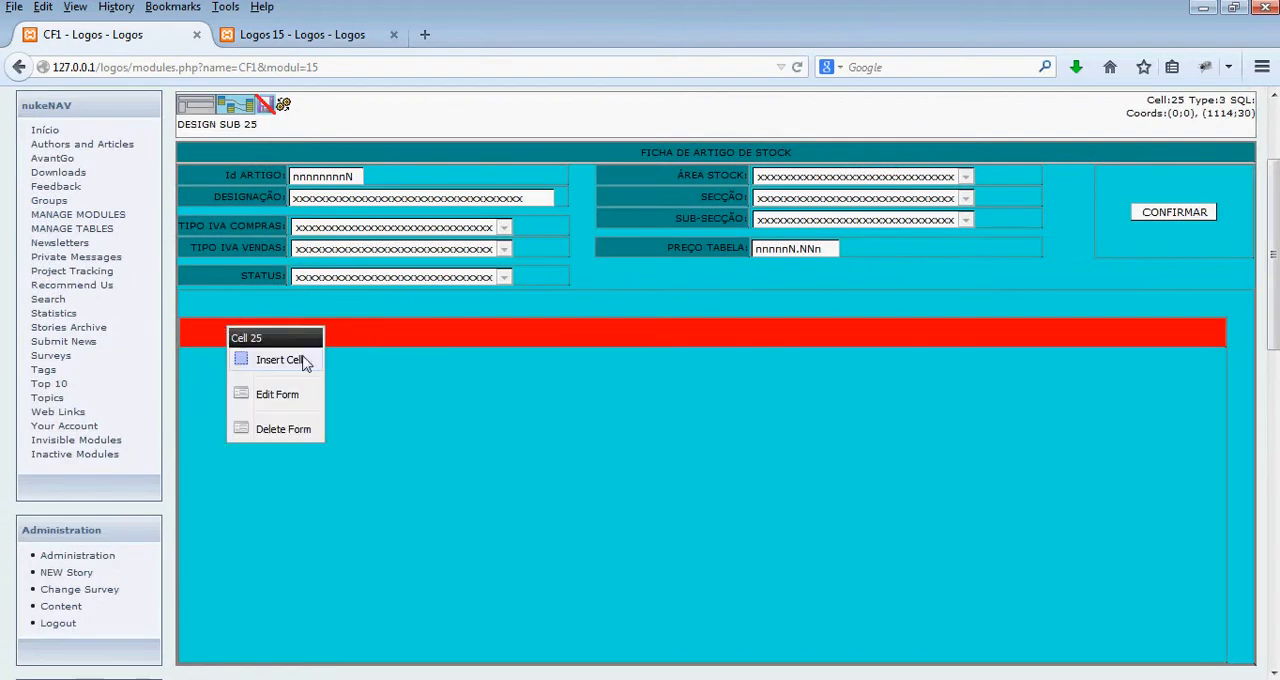
left_click(300, 360)
left_click(686, 398)
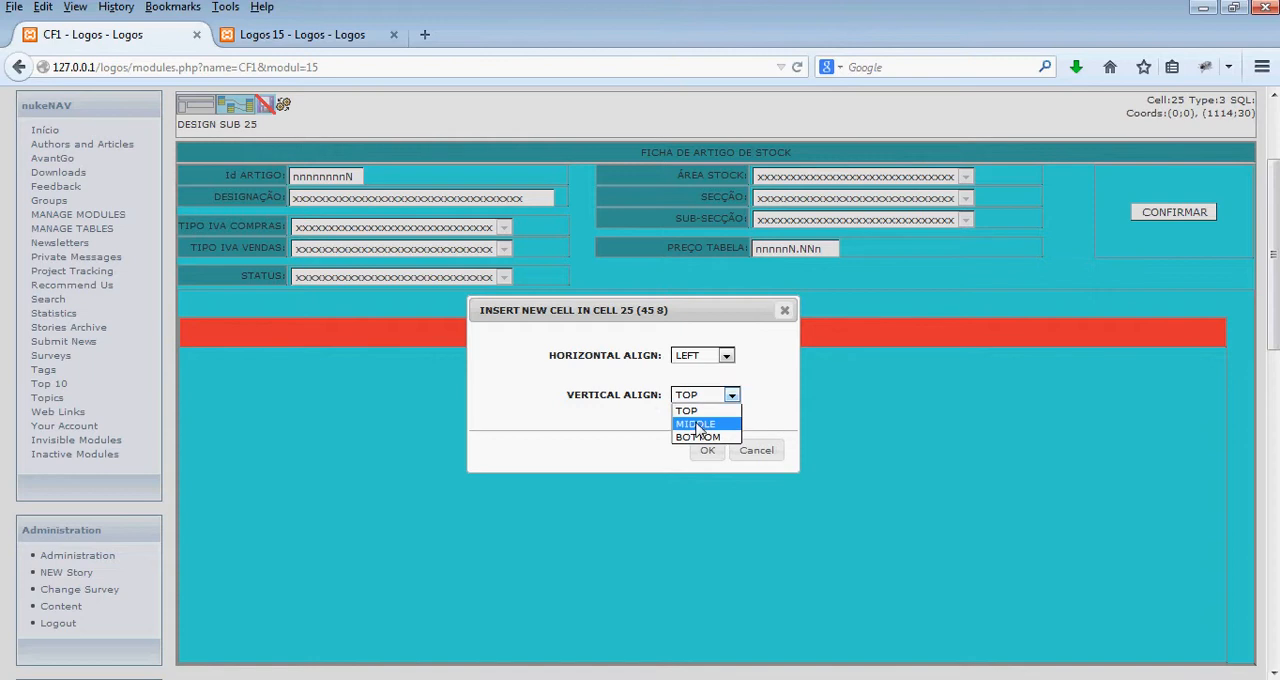
left_click(698, 425)
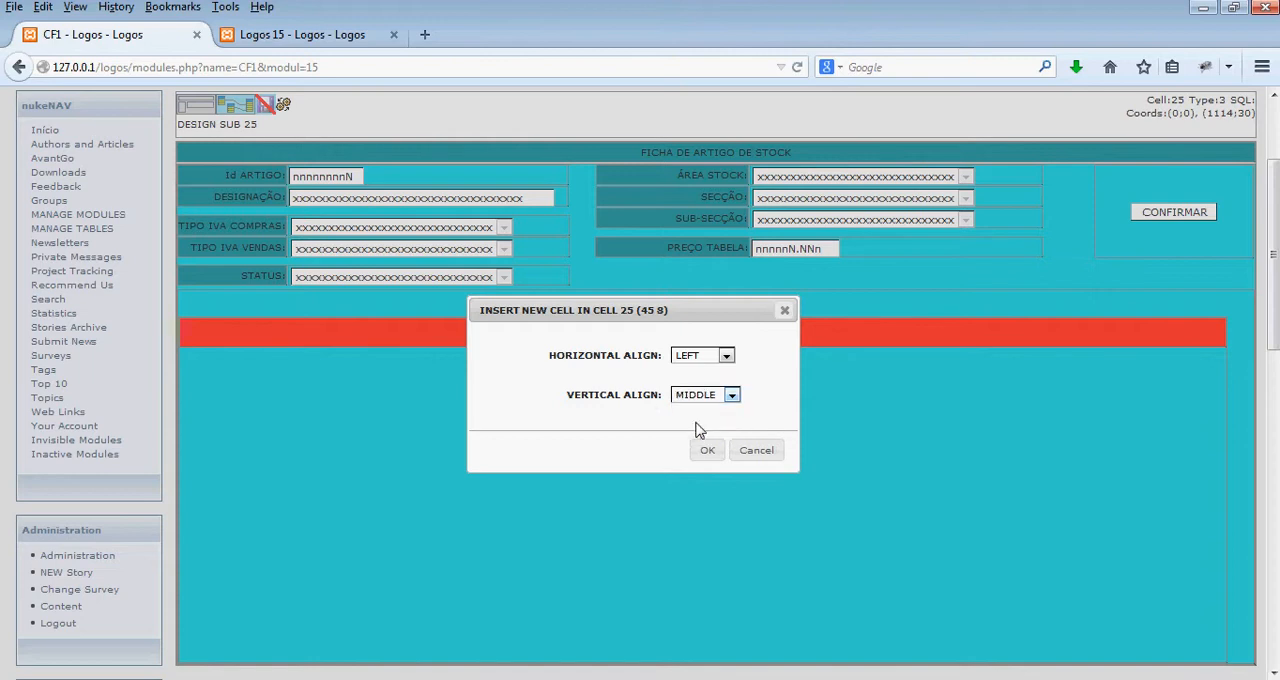
left_click(703, 362)
left_click(697, 384)
left_click(703, 452)
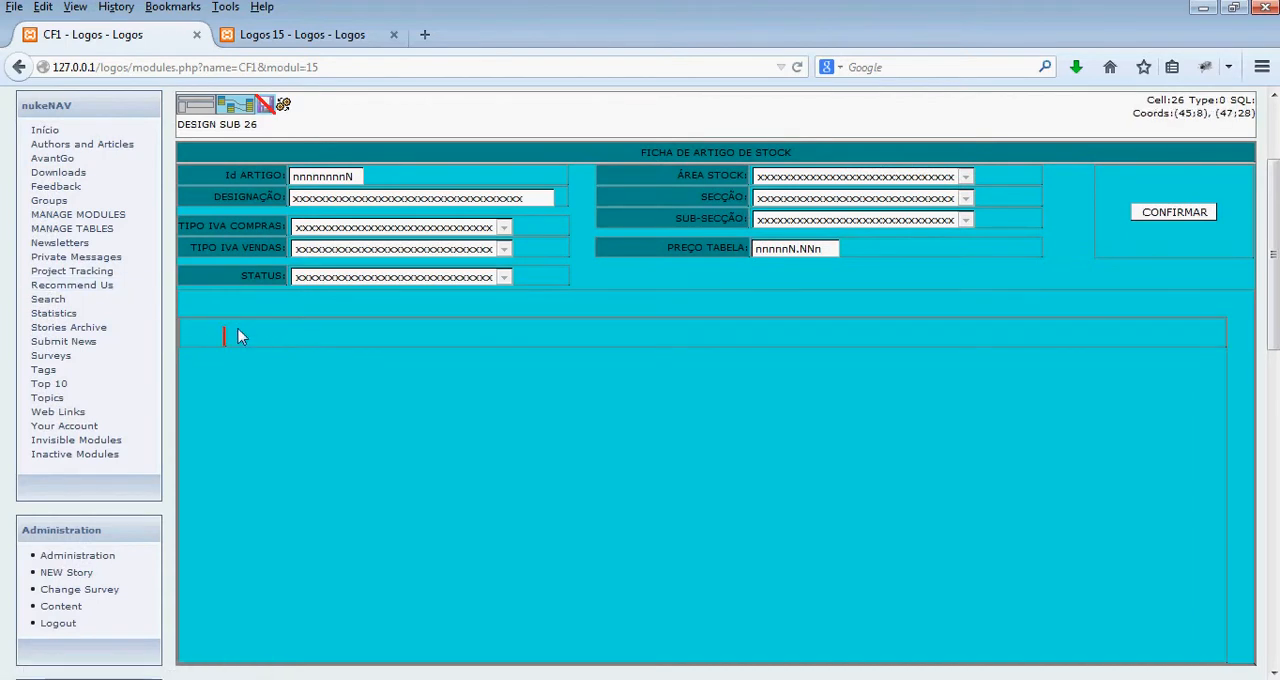
left_click_drag(230, 332, 331, 337)
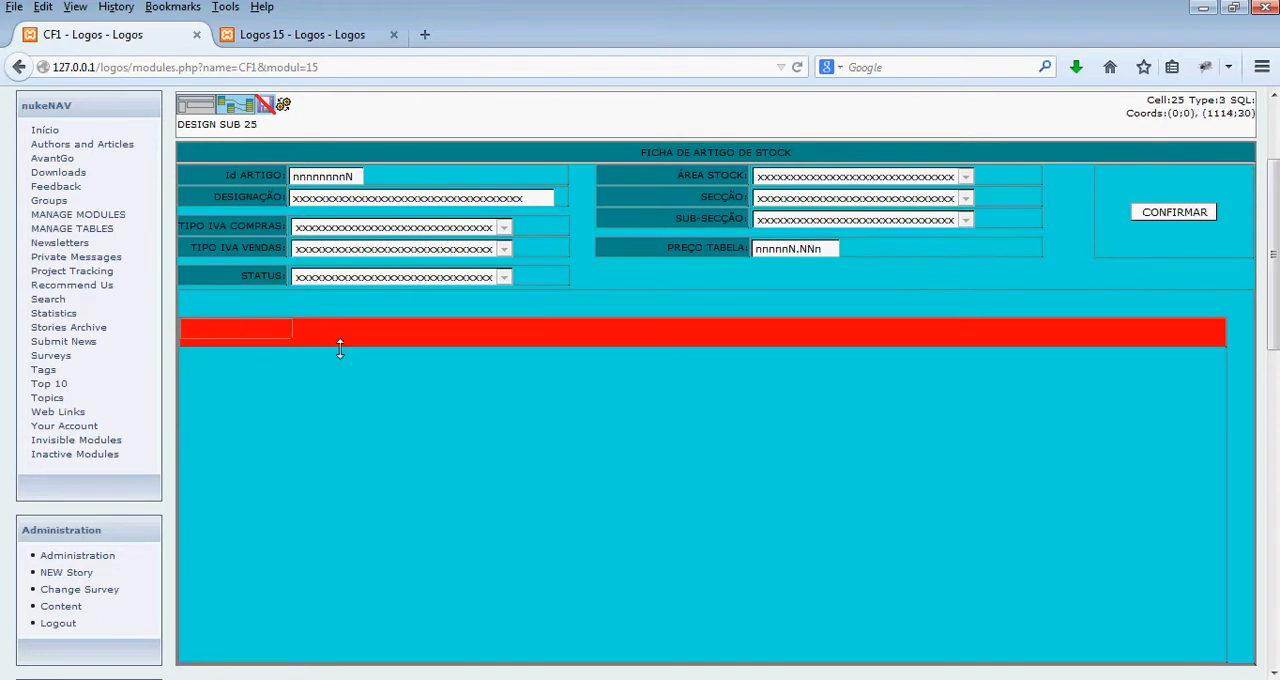
- Add a field to collect to the row's first cell, using artigos_stock.artigo_stock for collect, from and showing
right_click(230, 340)
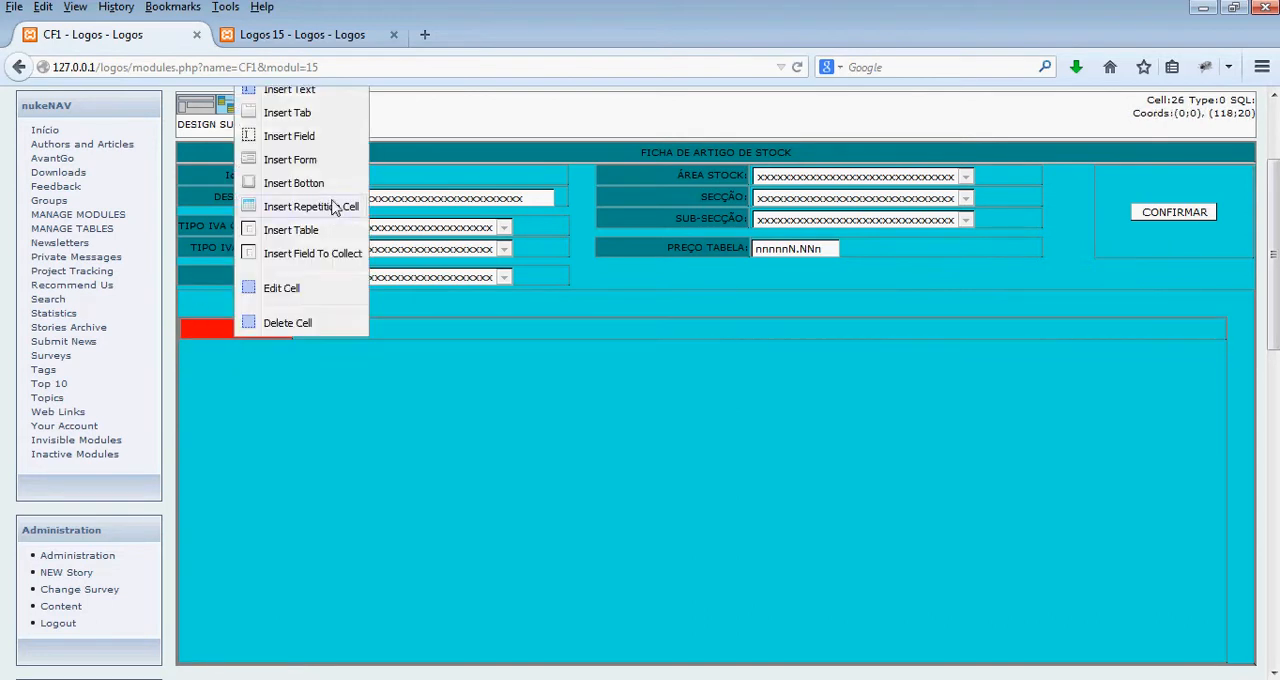
left_click(312, 254)
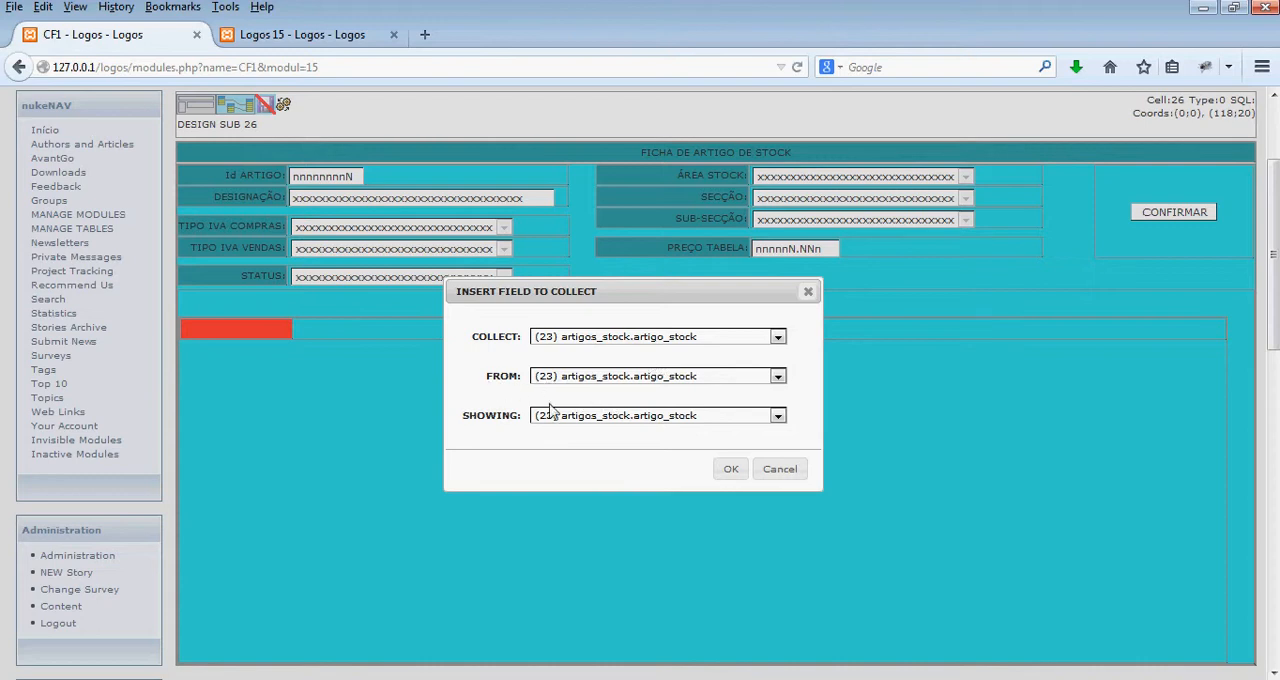
left_click(731, 471)
- Insert an exhibit field in the row's first cell and narrow the cell to about 102
right_click(254, 337)
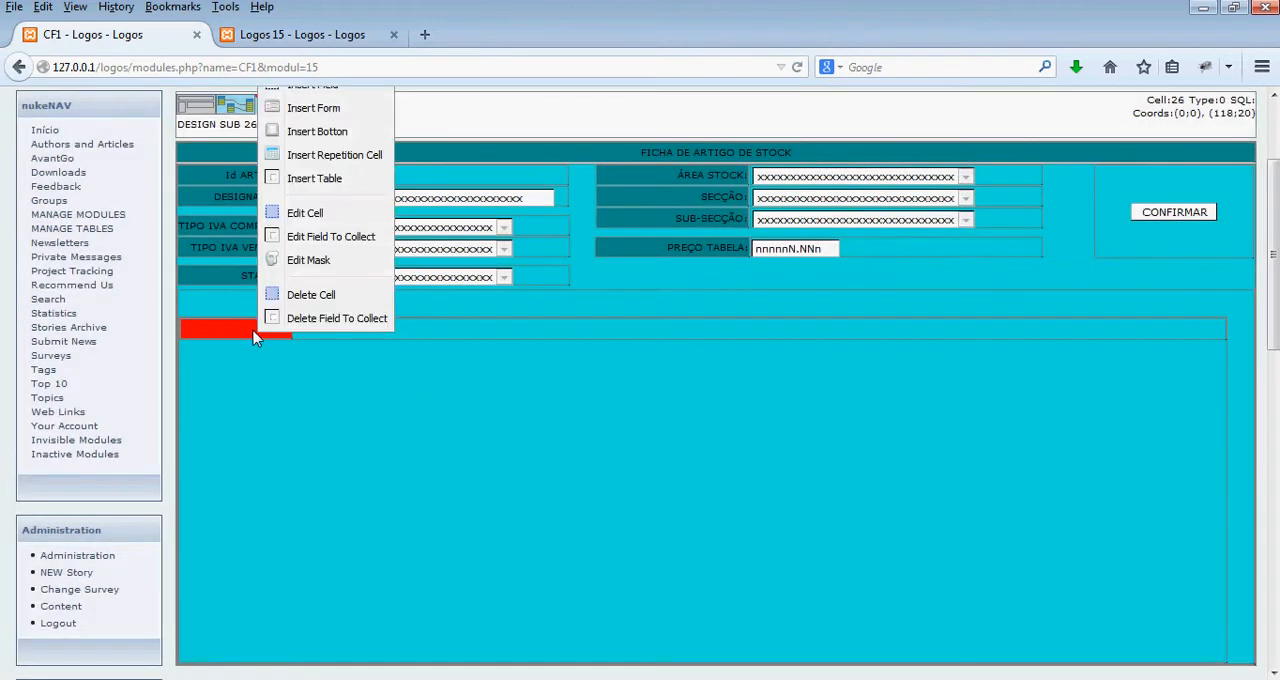
scroll(314, 205, "up", 2)
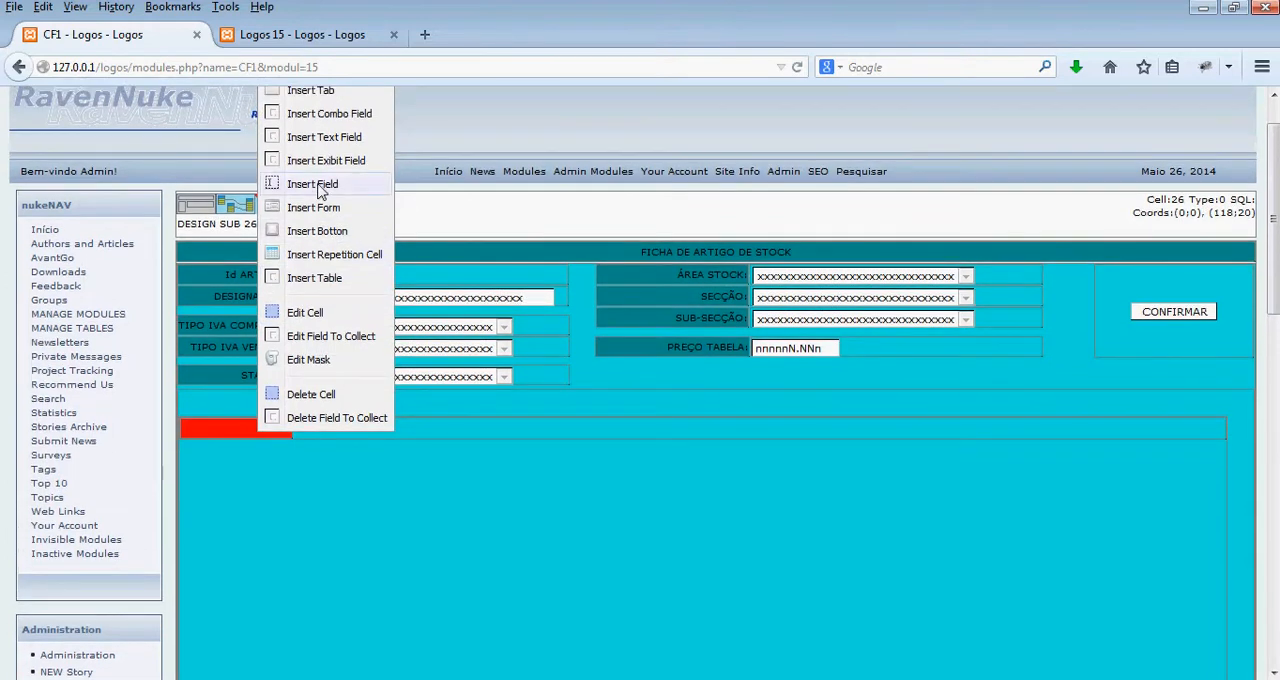
left_click(341, 160)
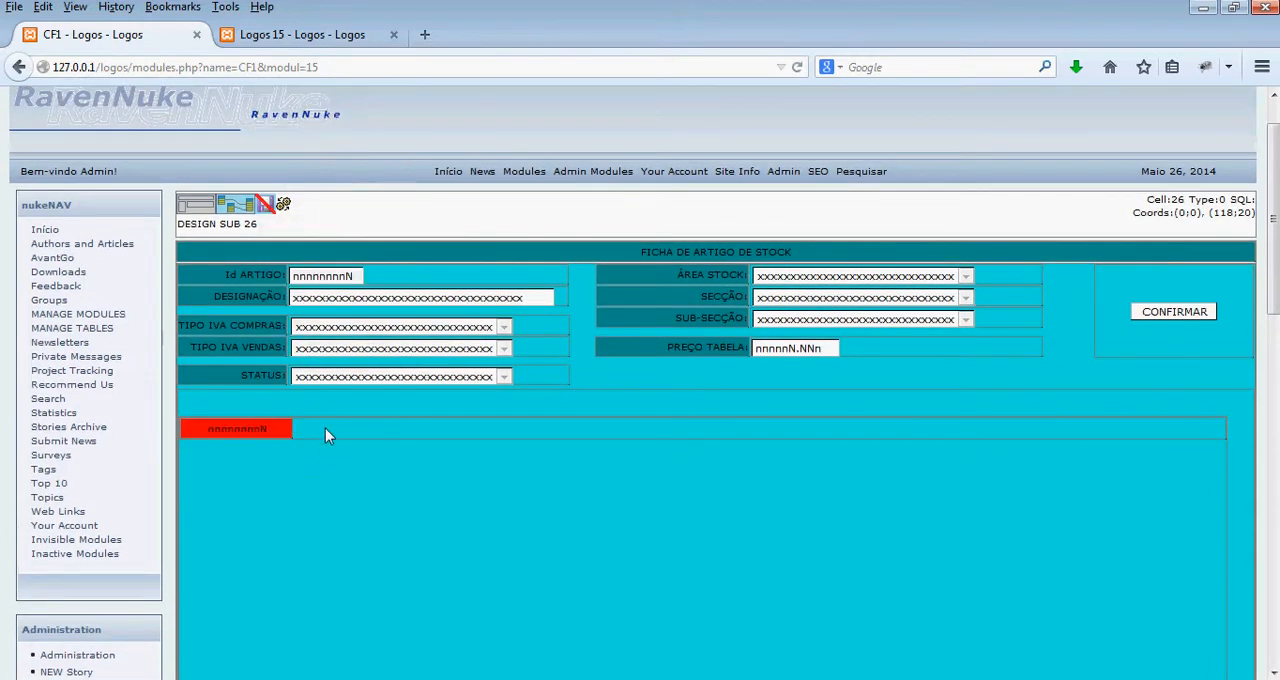
left_click_drag(292, 427, 277, 428)
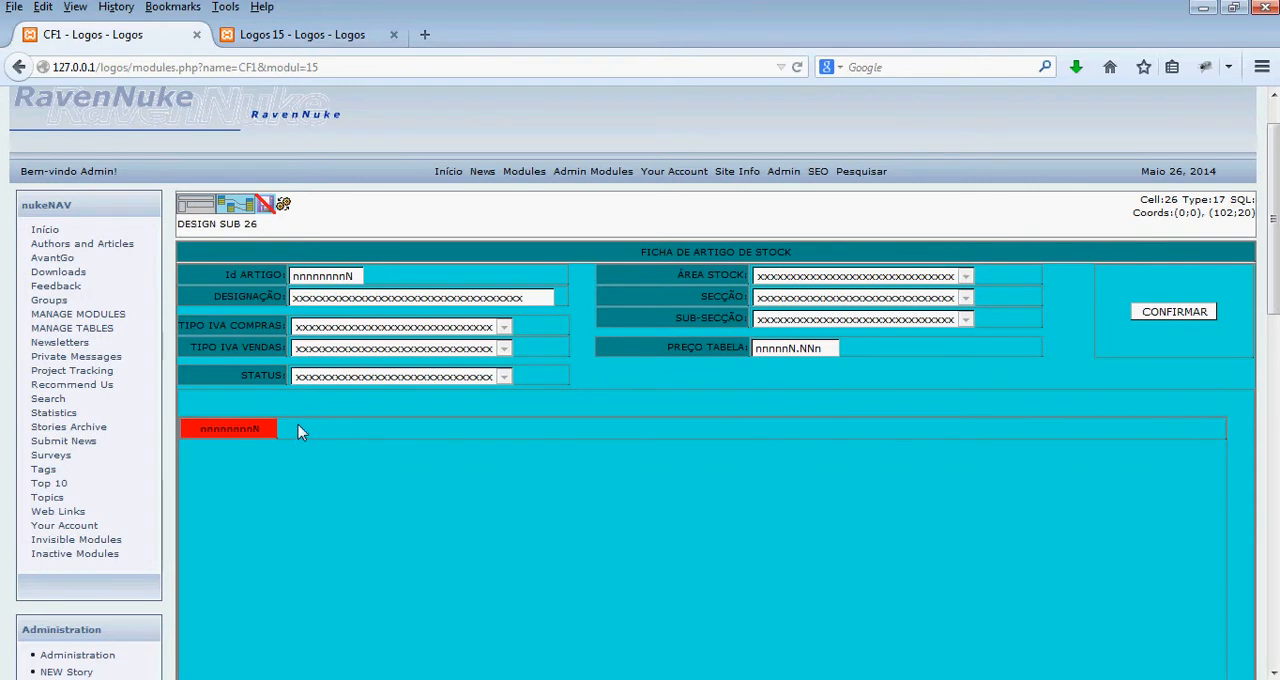
- Insert a left- and middle-aligned cell beside the row's first cell, spanning about 105 to 448 horizontally and 20 high
right_click(298, 427)
left_click(345, 458)
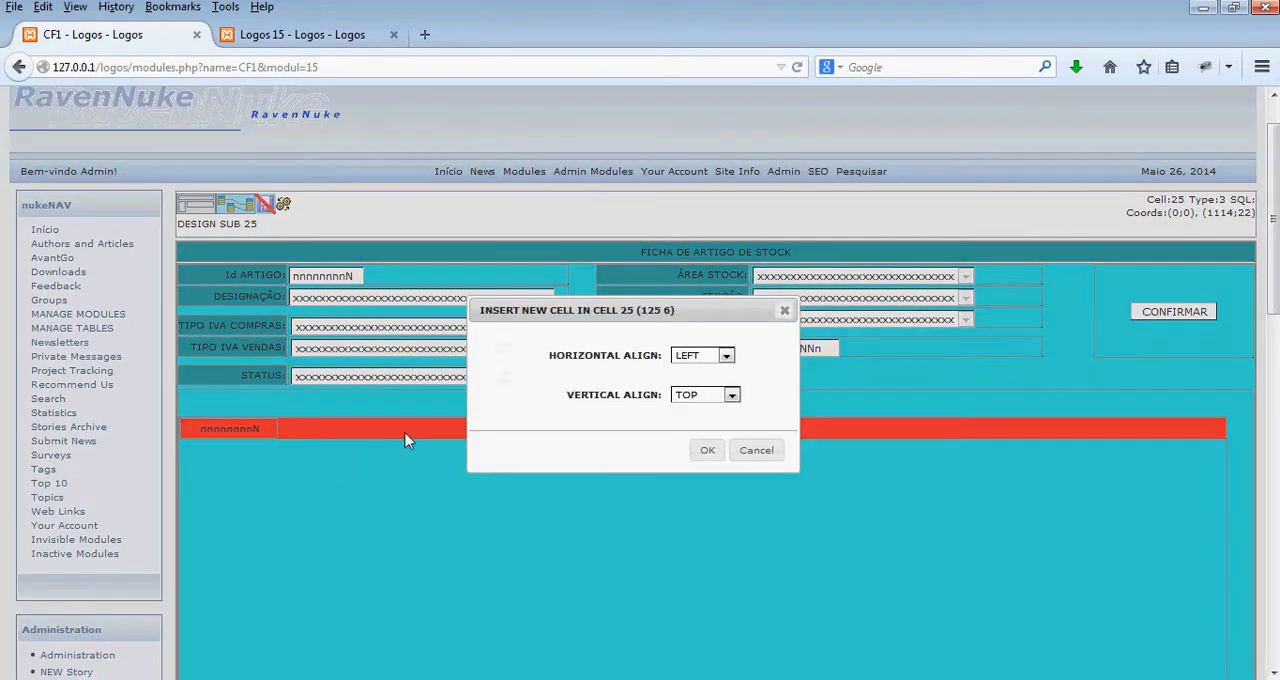
left_click(731, 395)
left_click(712, 424)
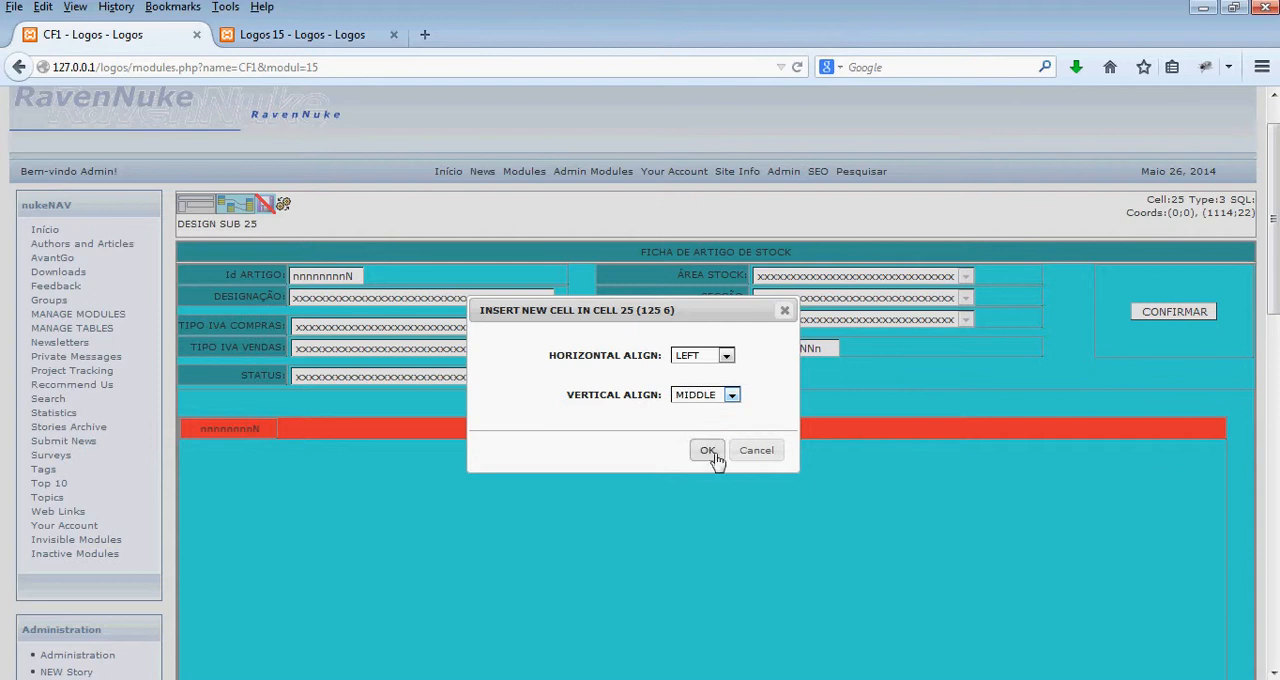
left_click(712, 452)
left_click_drag(305, 431, 621, 515)
left_click_drag(494, 431, 472, 429)
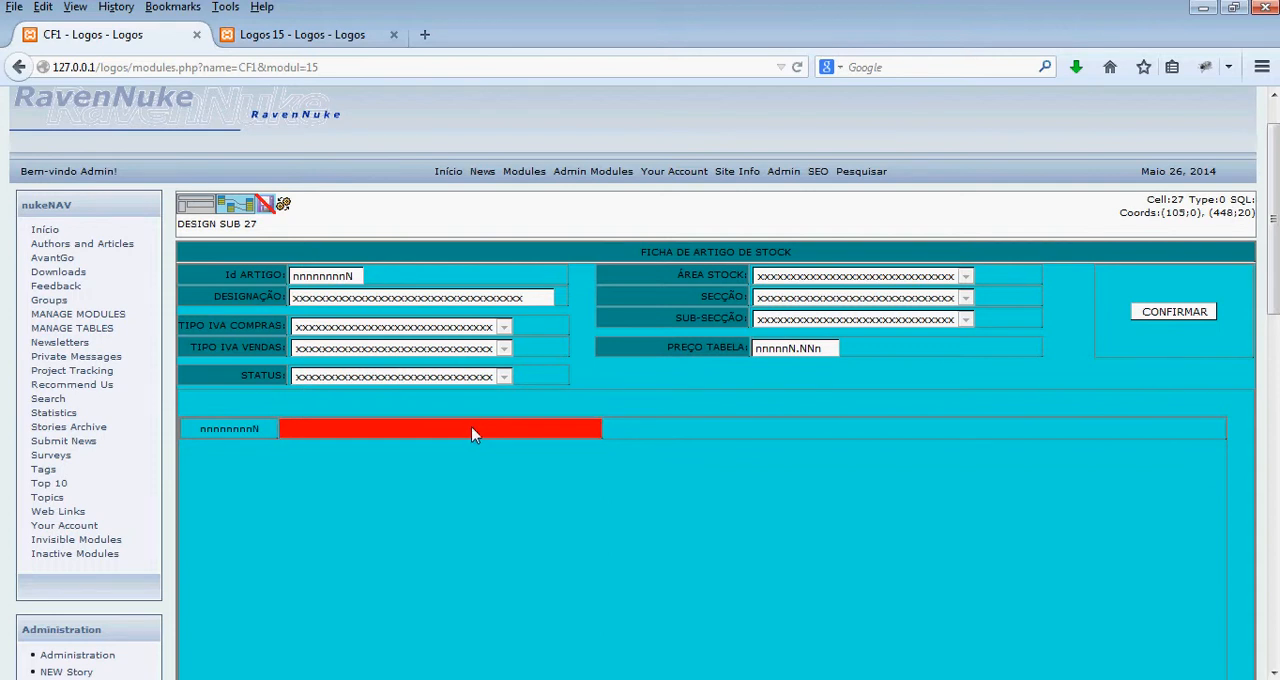
- Add a field to collect to the row's second cell, using artigos_stock.designacao for collect, from and showing
right_click(462, 432)
left_click(555, 346)
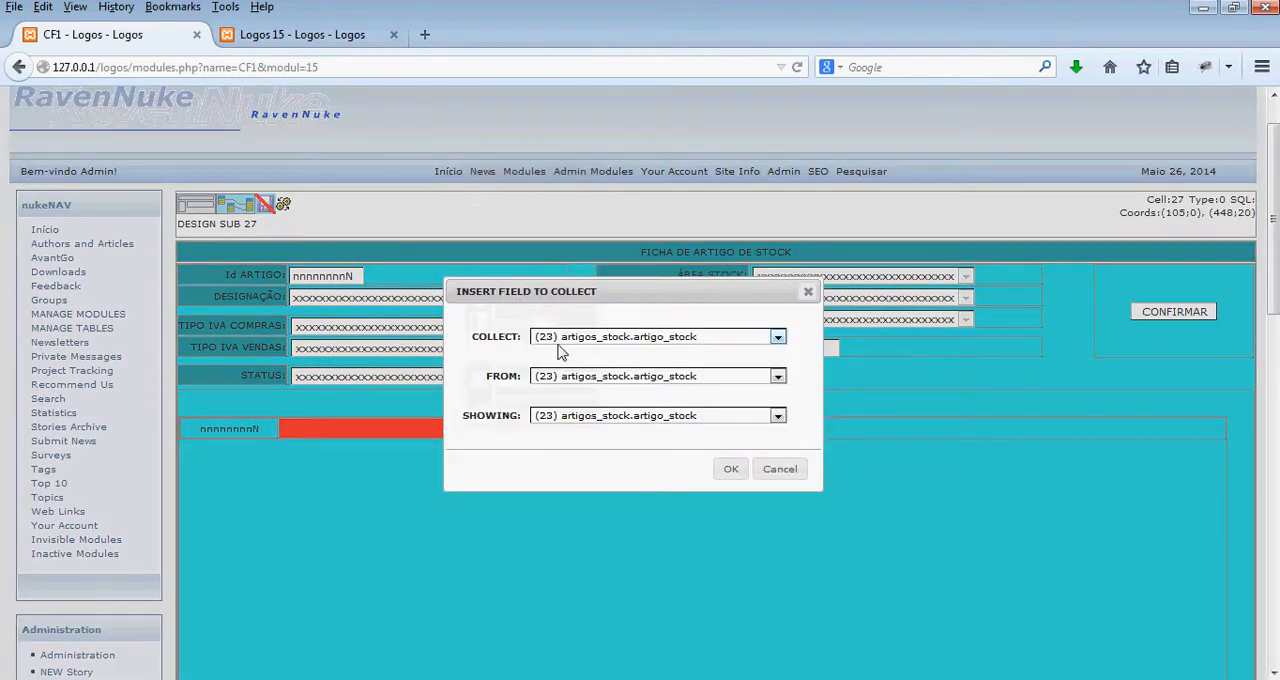
left_click(587, 343)
left_click(590, 366)
left_click(598, 377)
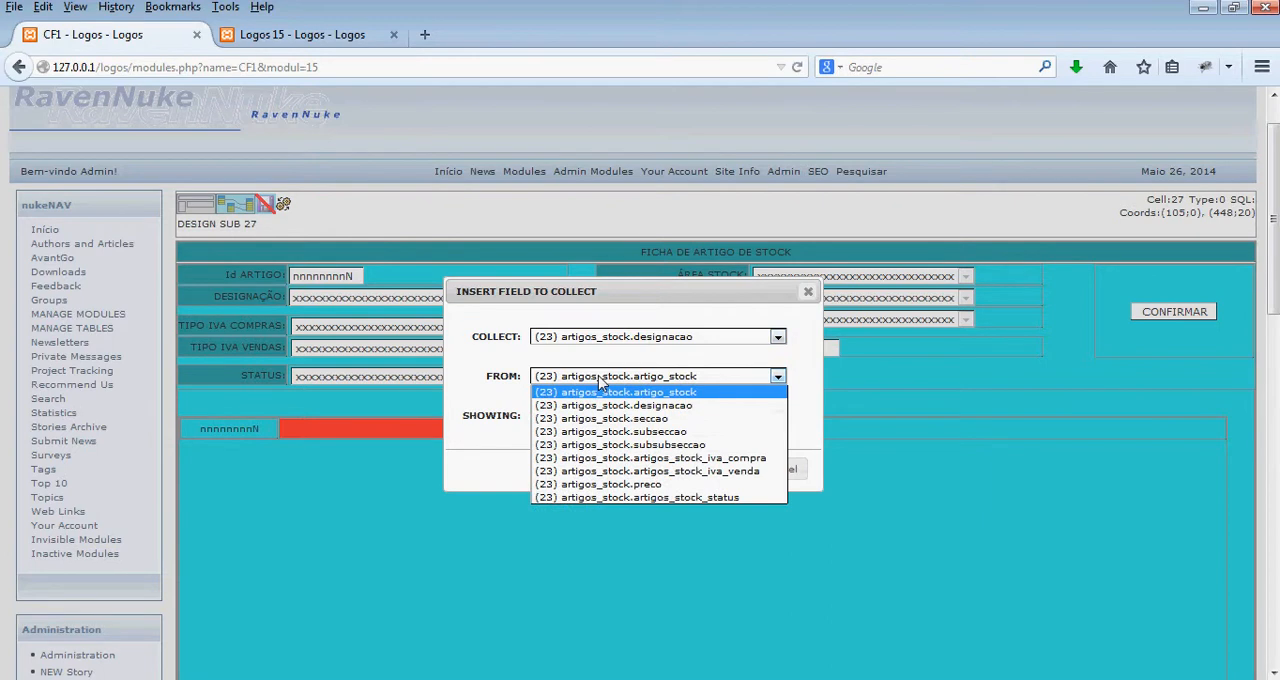
left_click(602, 406)
left_click(614, 416)
left_click(615, 445)
left_click(731, 469)
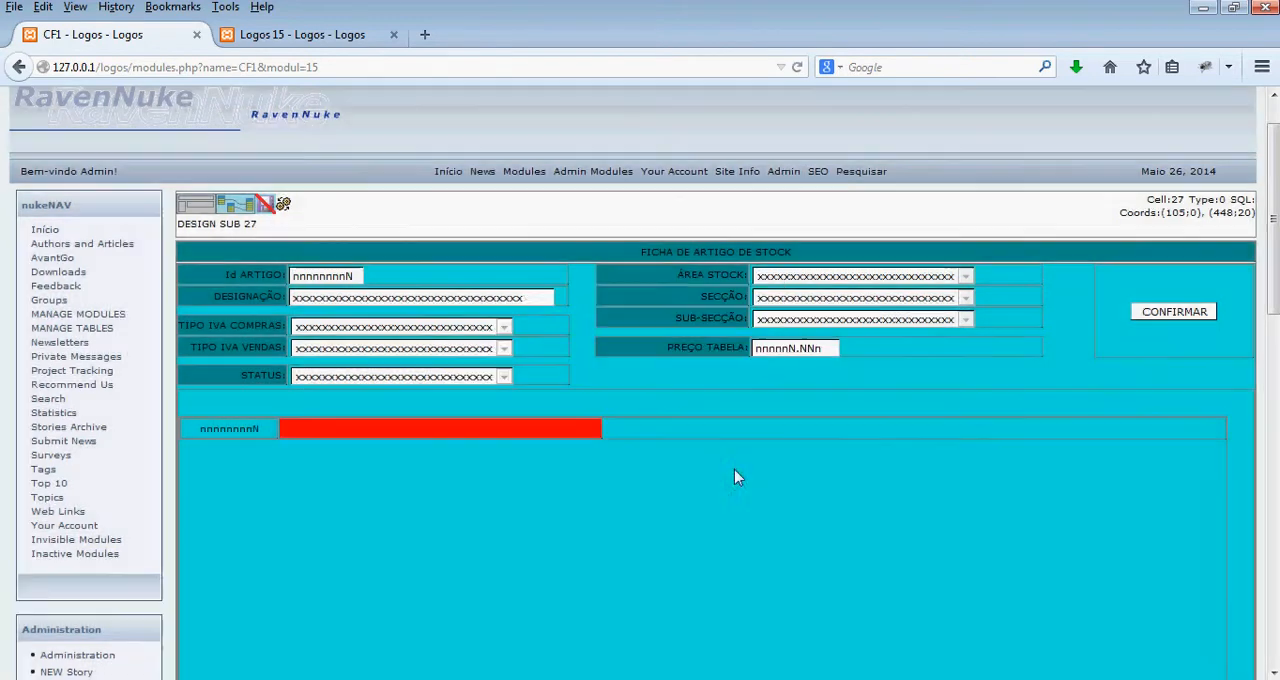
- Insert an exhibit field in the row's second cell and narrow the cell so it ends at about 376
right_click(449, 430)
left_click(547, 157)
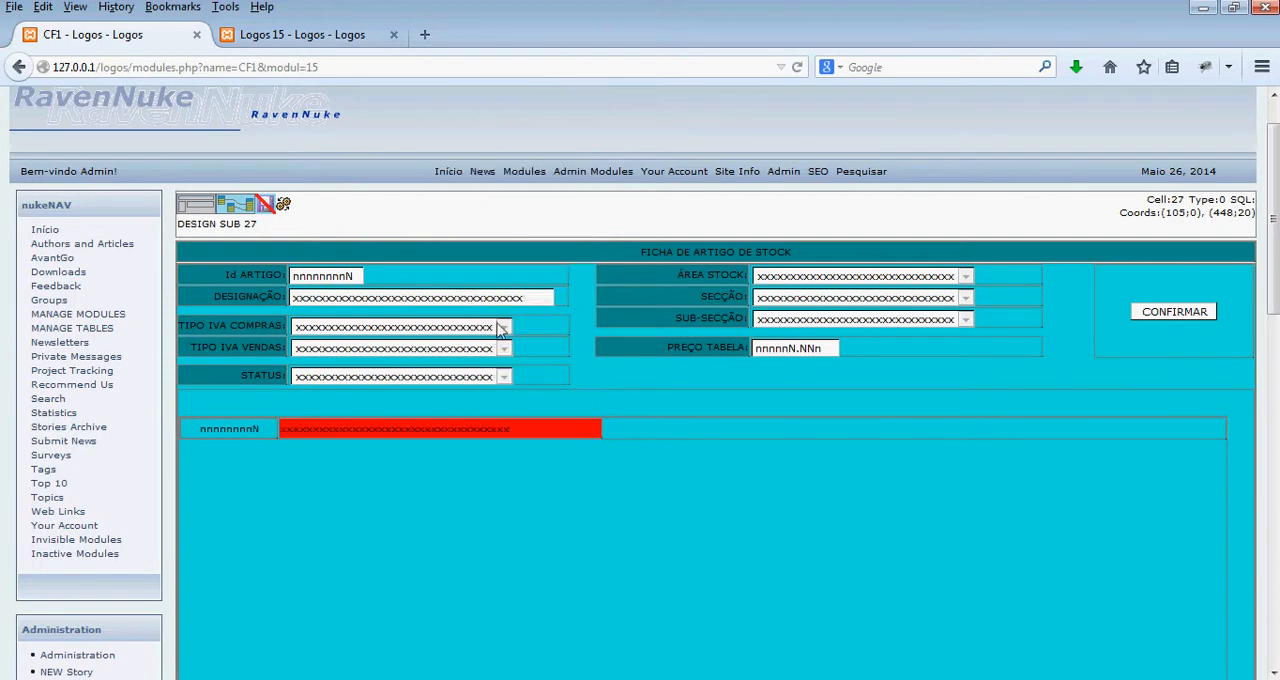
left_click_drag(598, 428, 534, 427)
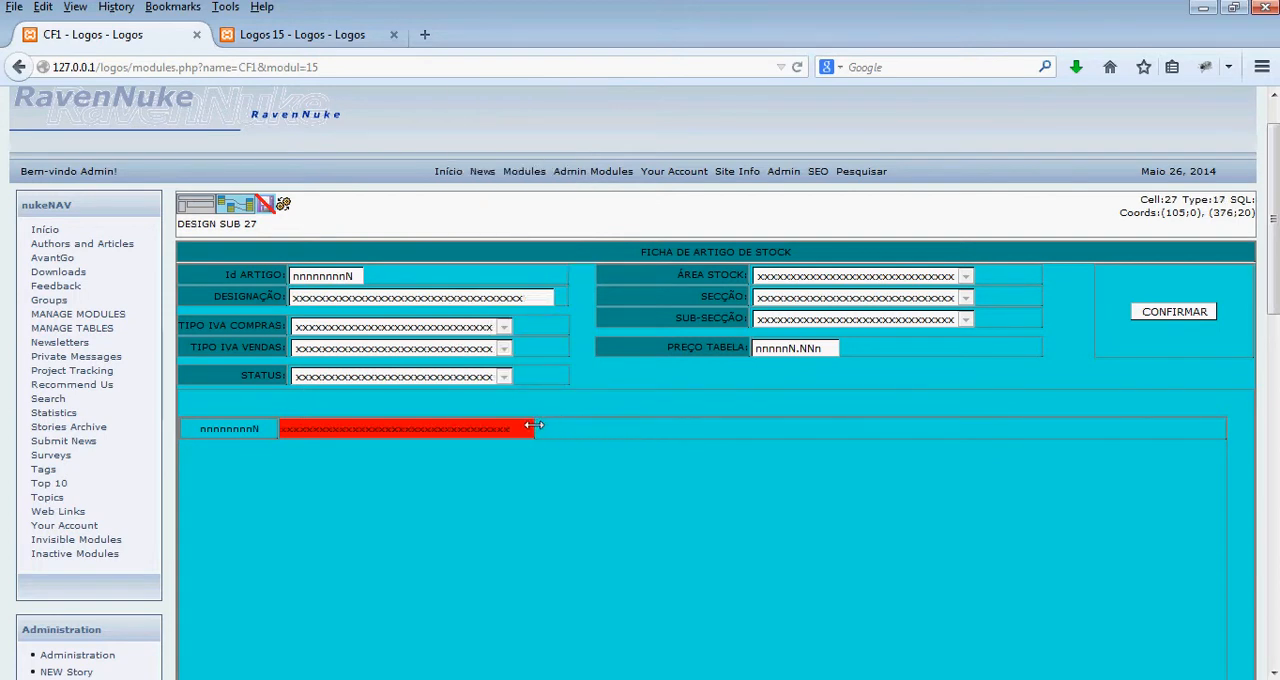
- Generate the module and check the listed article numbers and designations on the Logos 15 page
left_click(286, 205)
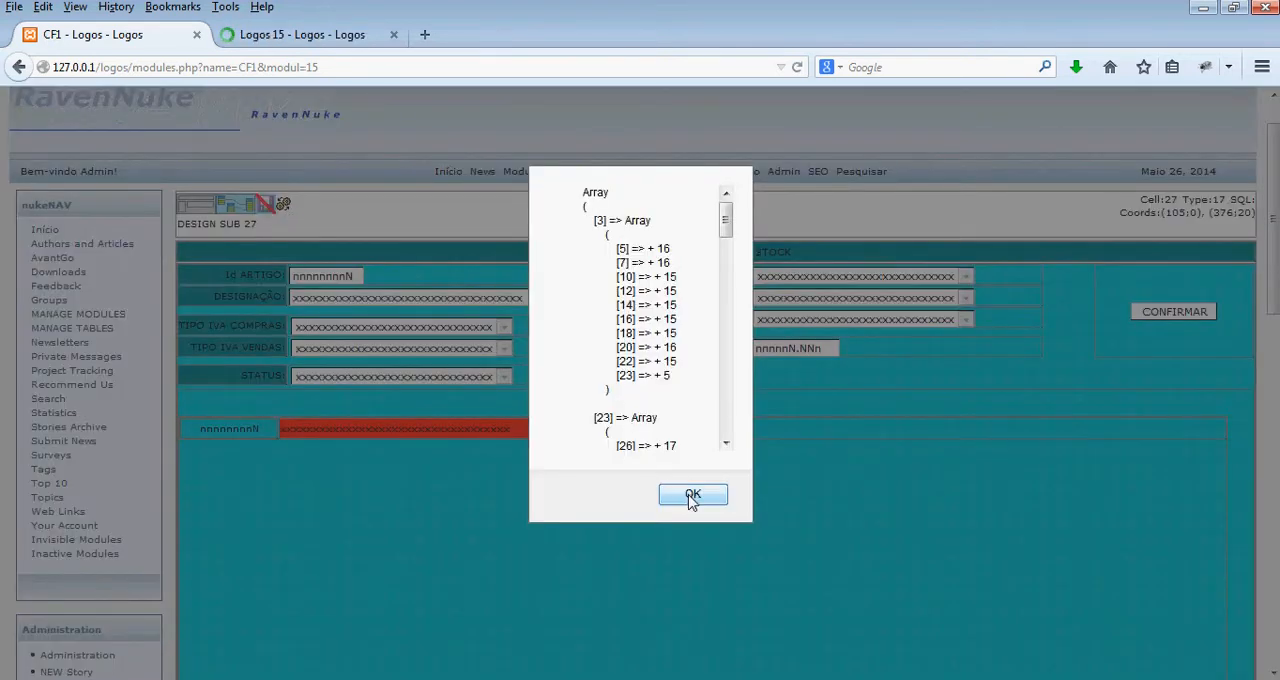
left_click(688, 494)
left_click(270, 36)
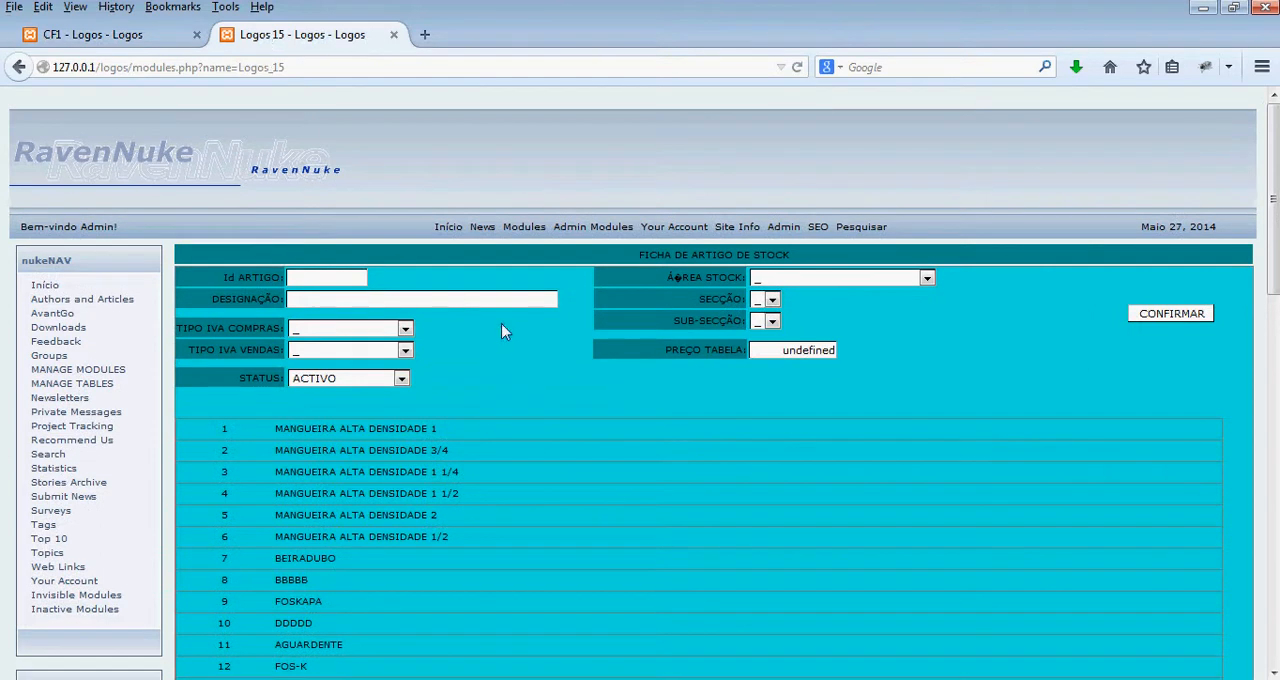
scroll(510, 330, "down", 1)
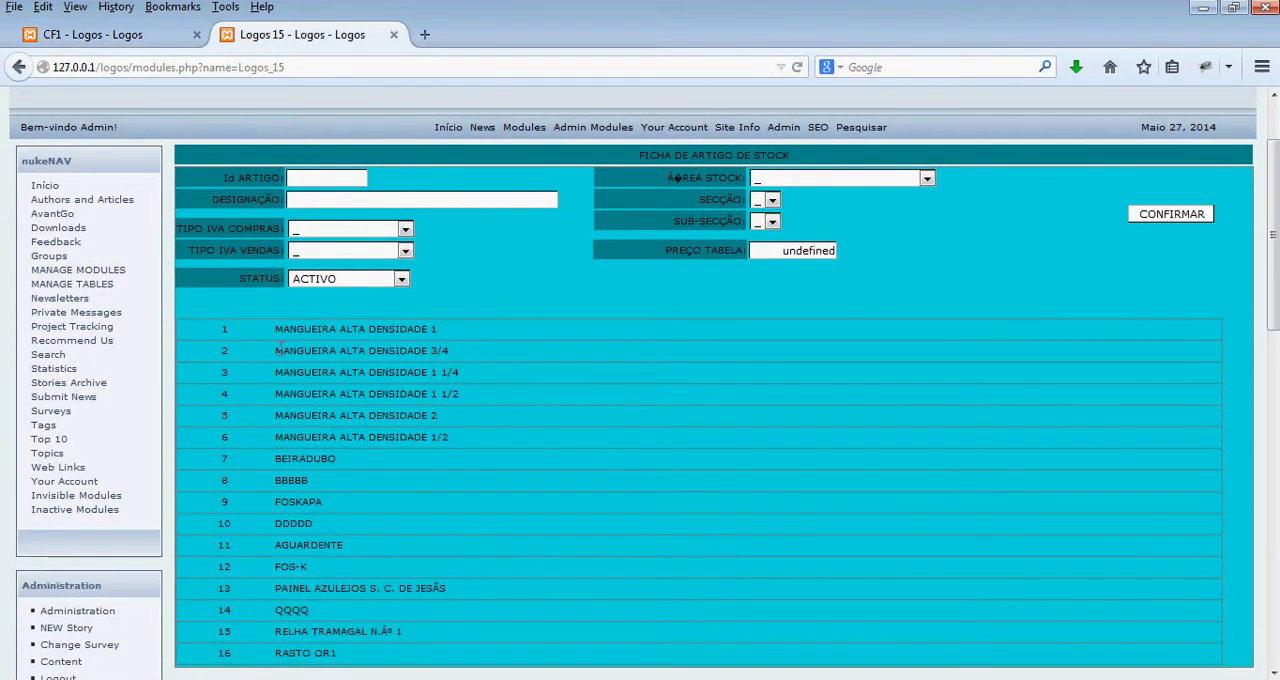
- Back in the CF1 design, insert a left- and middle-aligned third cell beside the designation cell, spanning about 380 to 557 horizontally
left_click(137, 37)
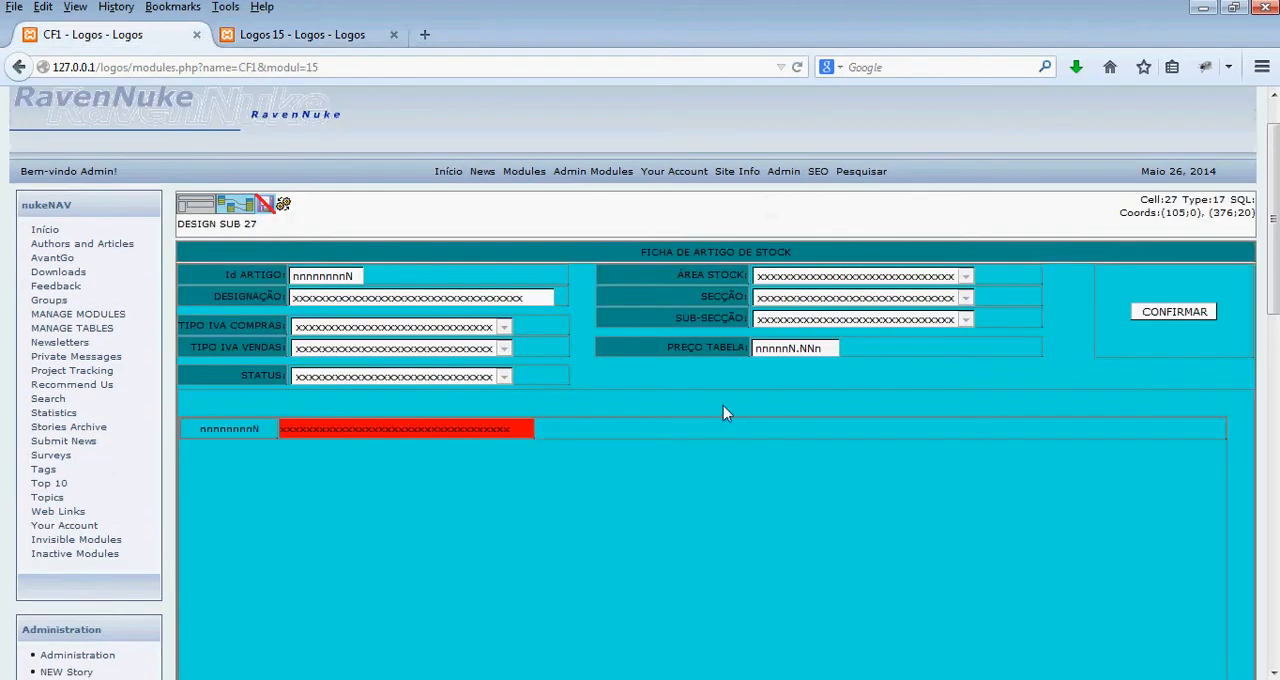
right_click(581, 425)
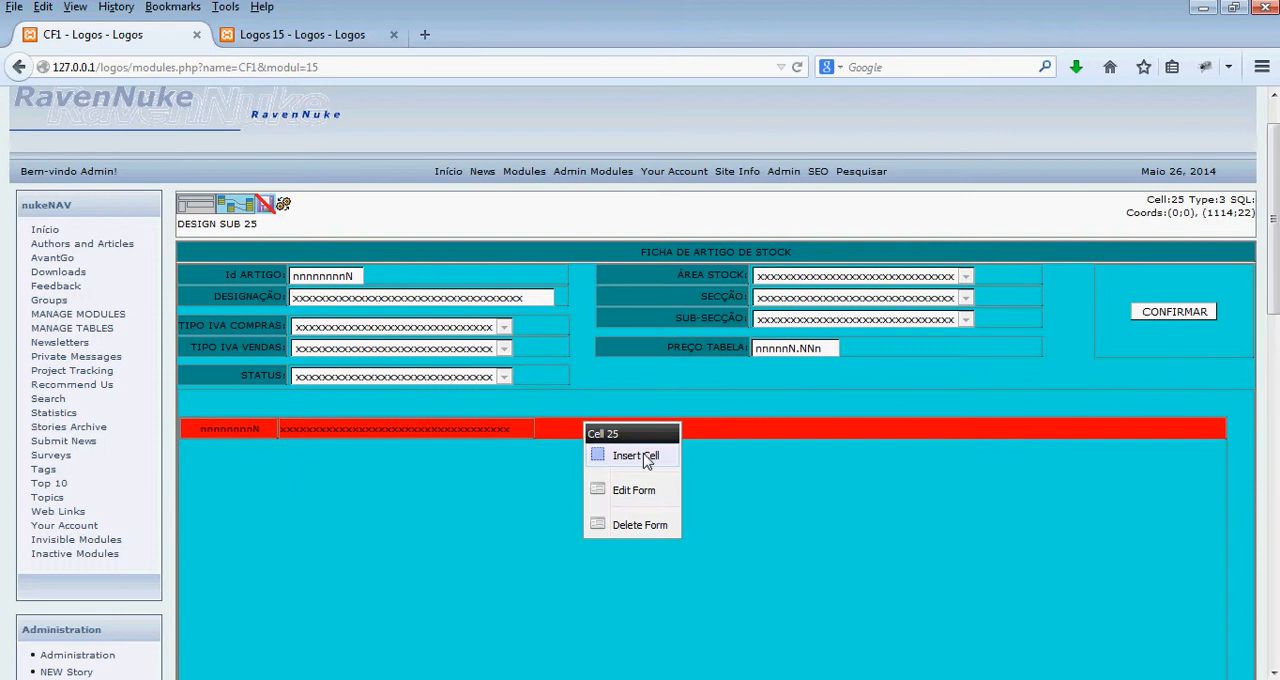
left_click(646, 457)
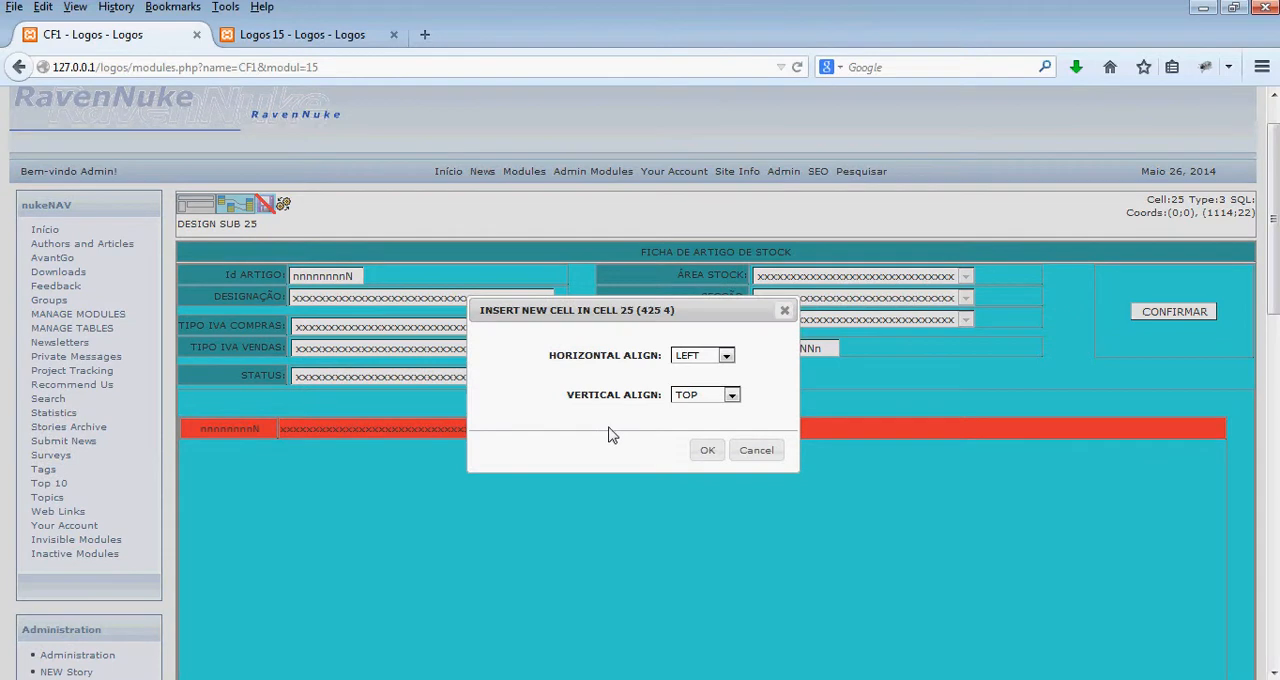
left_click(712, 399)
left_click(710, 421)
left_click(706, 451)
left_click(586, 428)
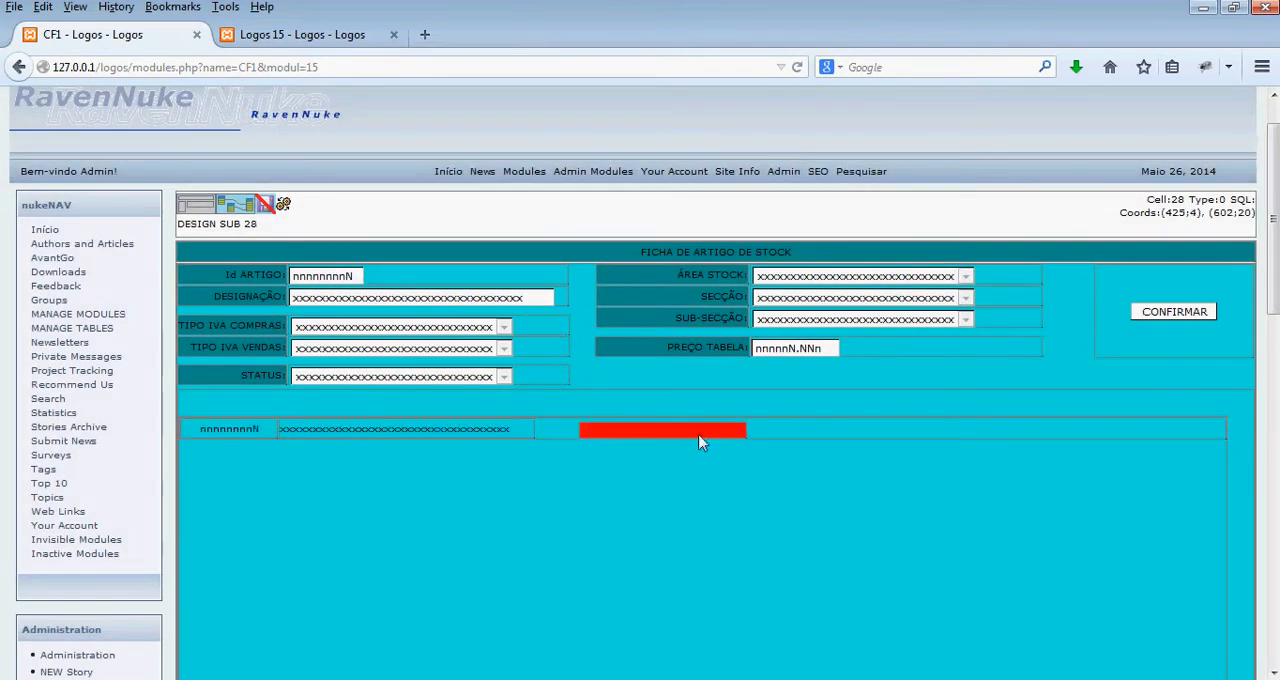
left_click_drag(674, 431, 626, 431)
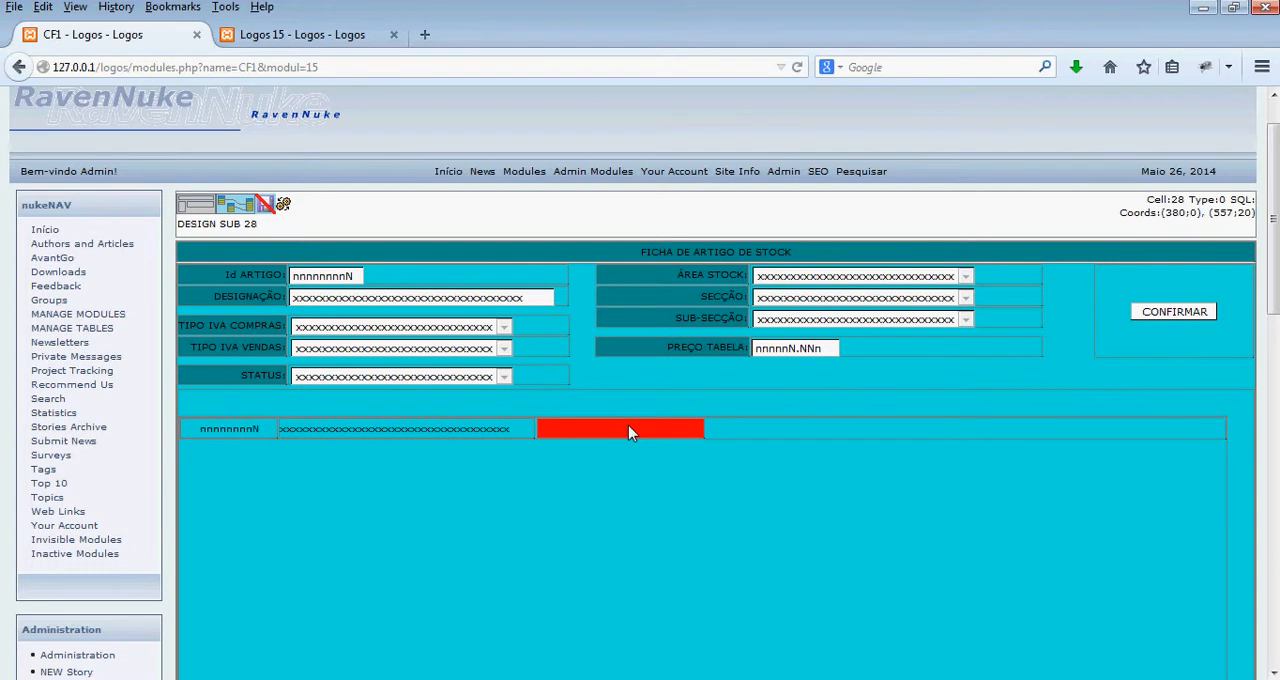
- Open the SQL design of the row's third cell and insert the seccoes table
right_click(629, 432)
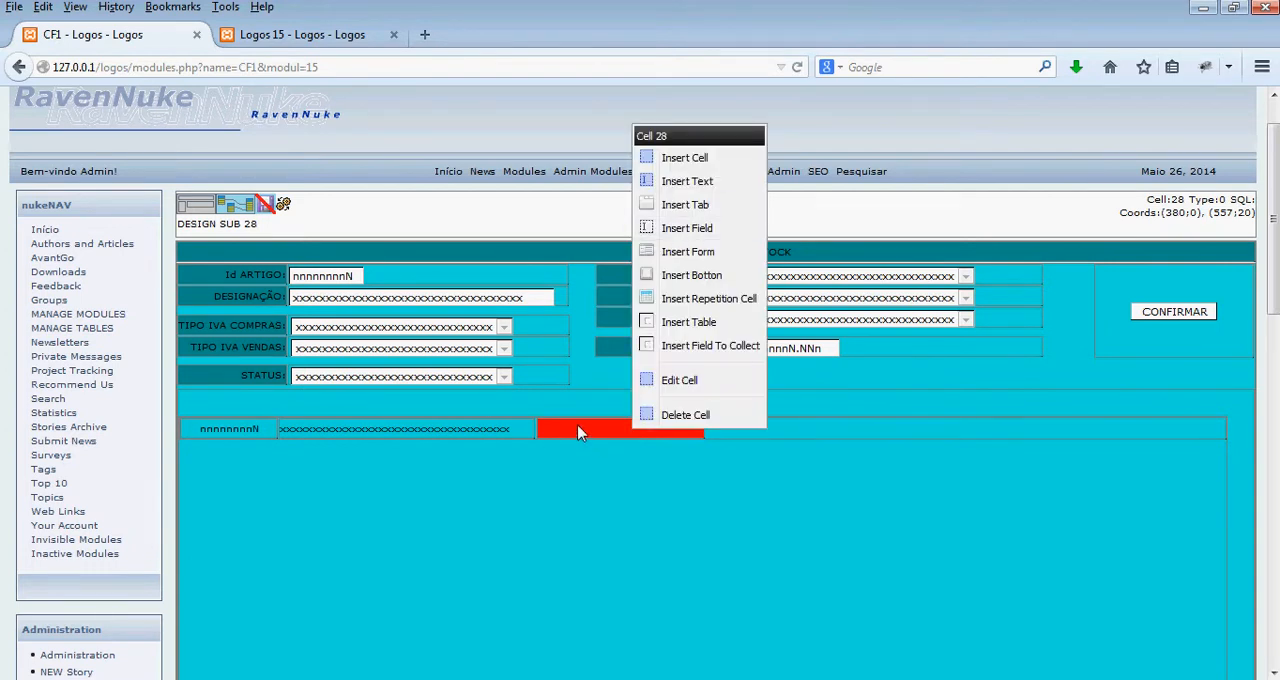
left_click(581, 432)
left_click(225, 206)
right_click(610, 338)
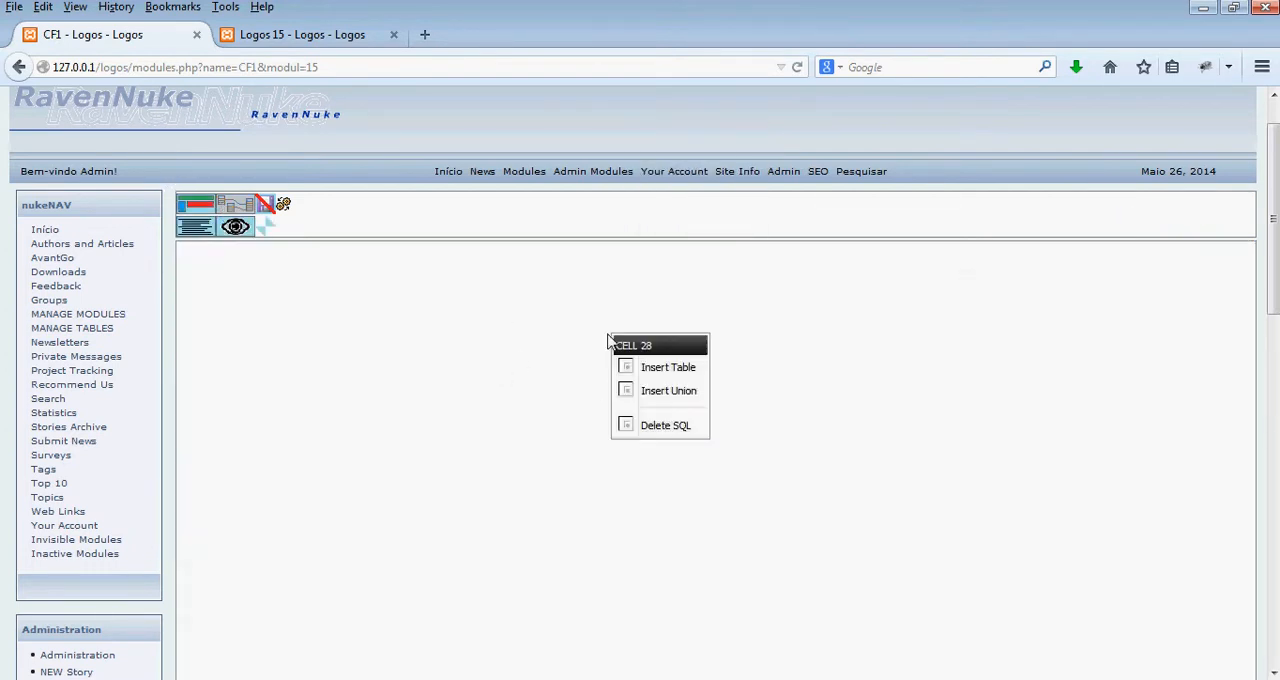
left_click(646, 368)
left_click(590, 318)
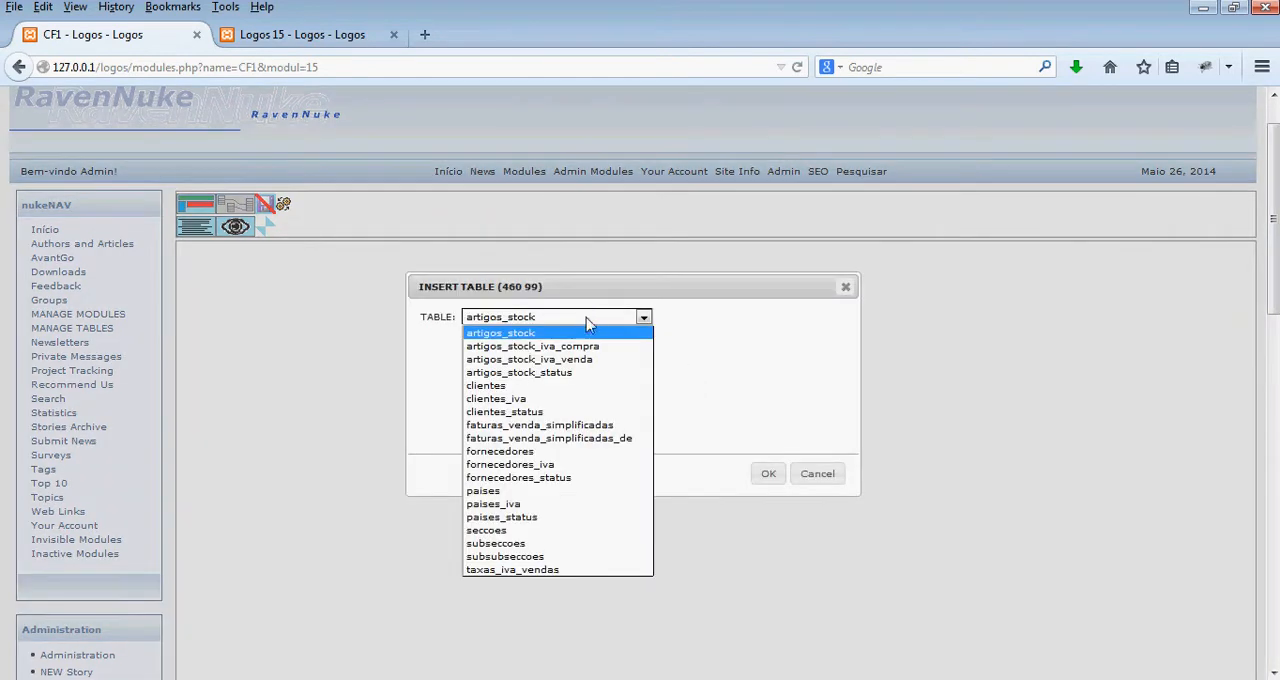
left_click(557, 531)
left_click(766, 476)
left_click(693, 350)
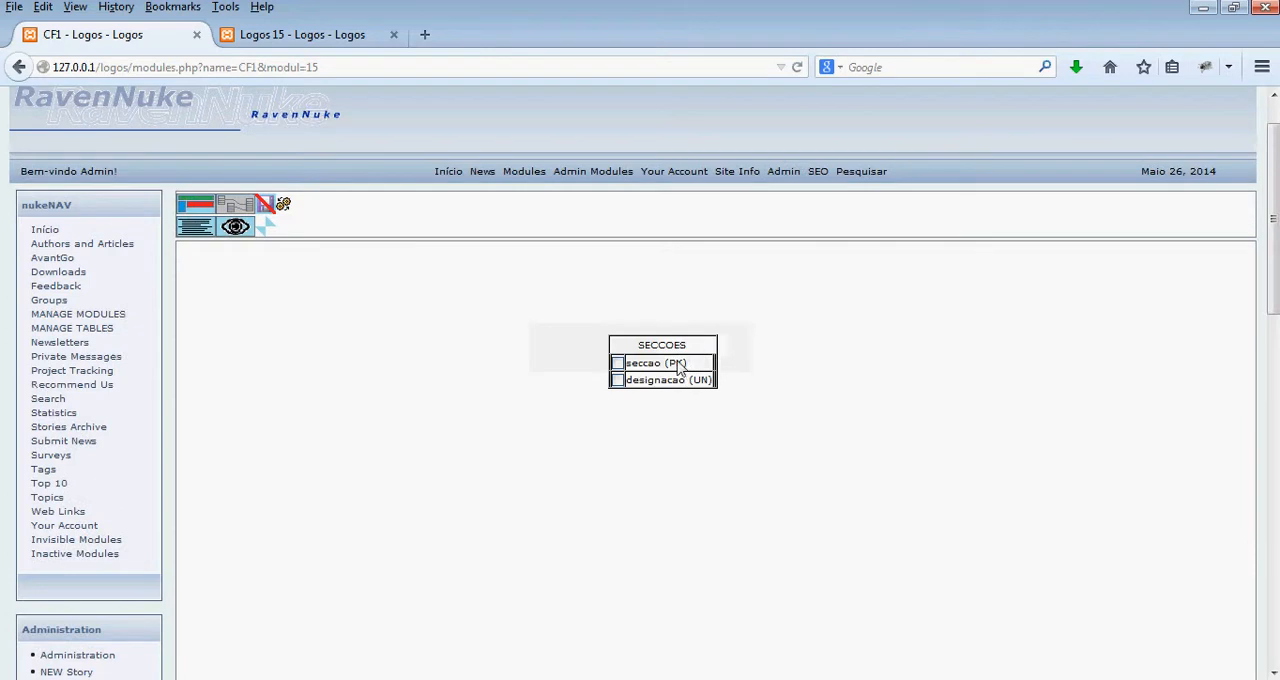
- Include the seccao and designacao fields of the SECCOES table in the query and return to the layout design
left_click(617, 363)
left_click(617, 380)
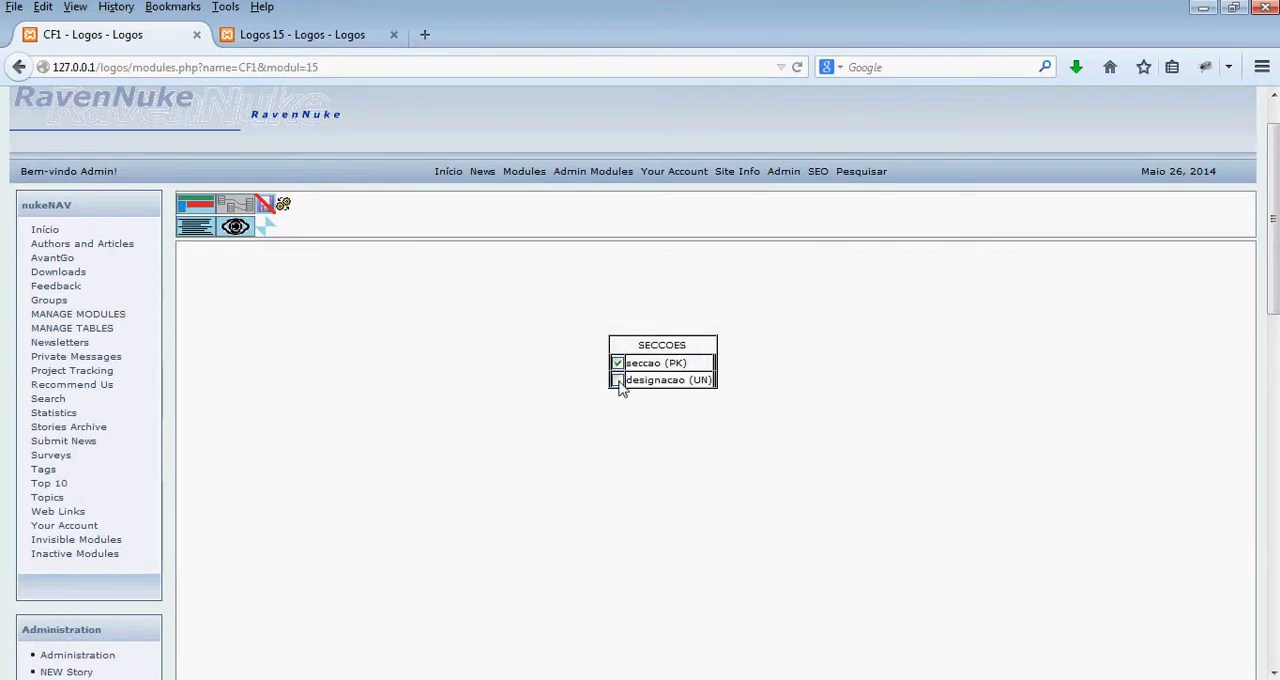
left_click(203, 213)
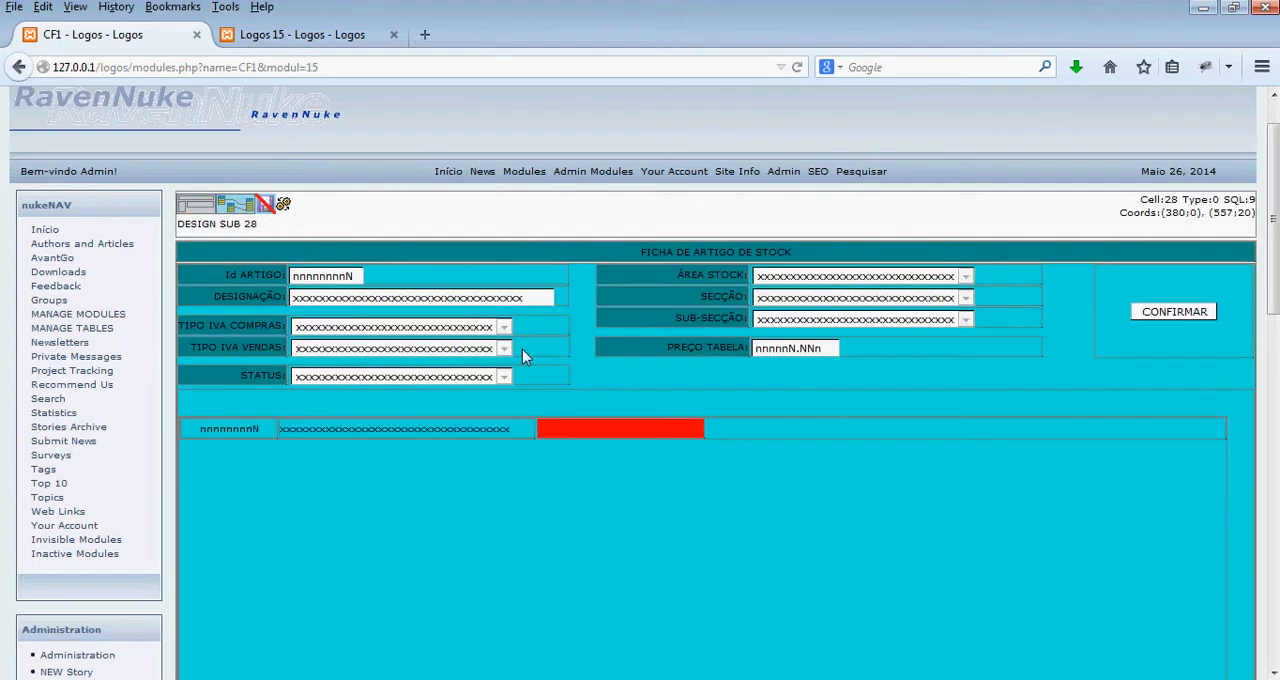
- Add a field to collect to the row's third cell, collecting artigos_stock.seccao from seccoes.seccao and showing seccoes.designacao
right_click(571, 430)
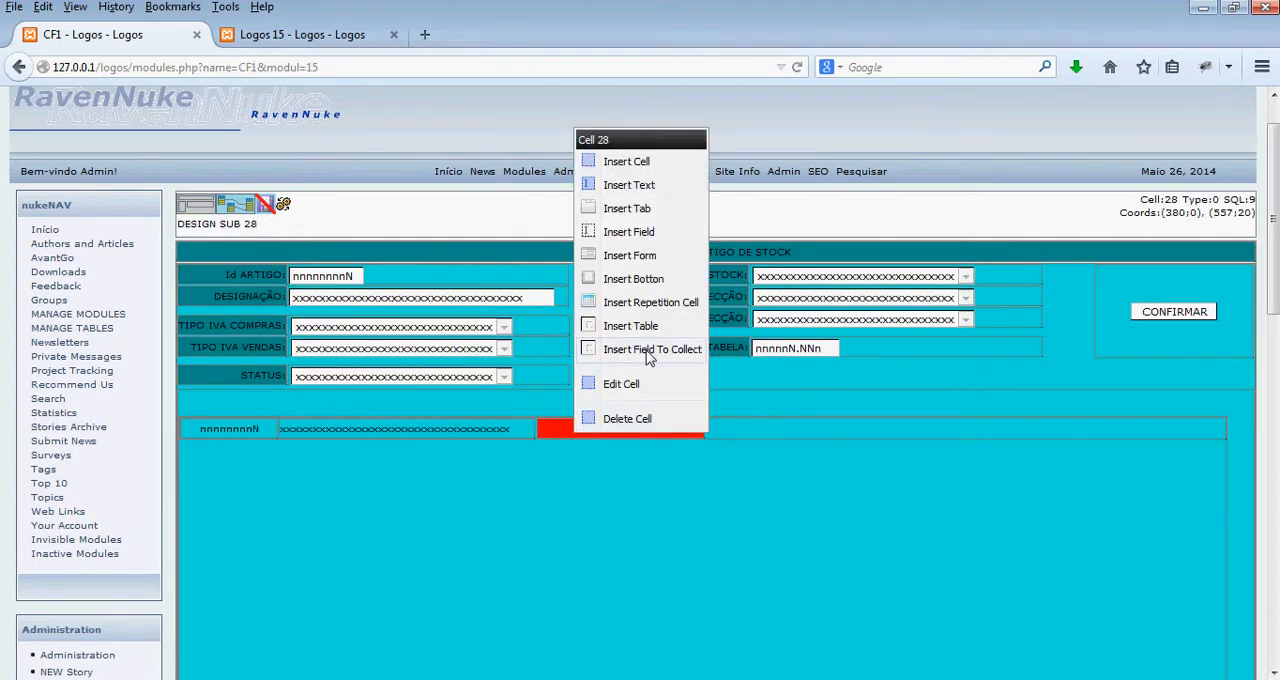
left_click(643, 349)
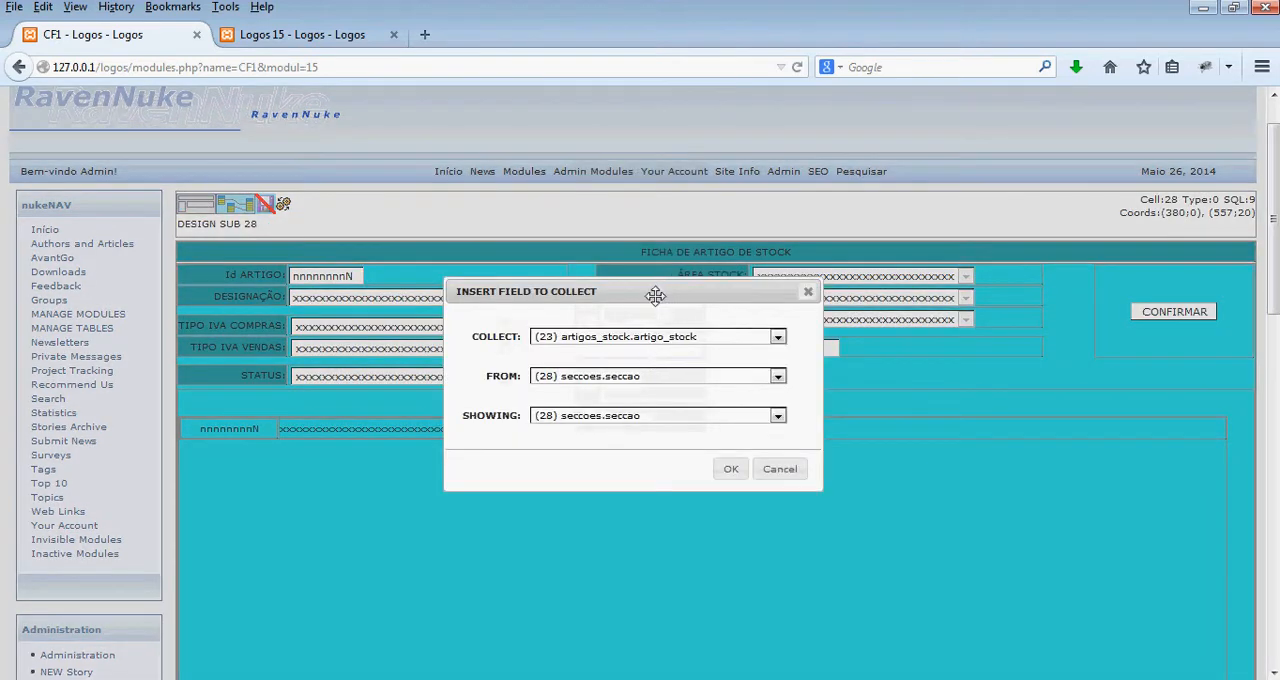
left_click(680, 340)
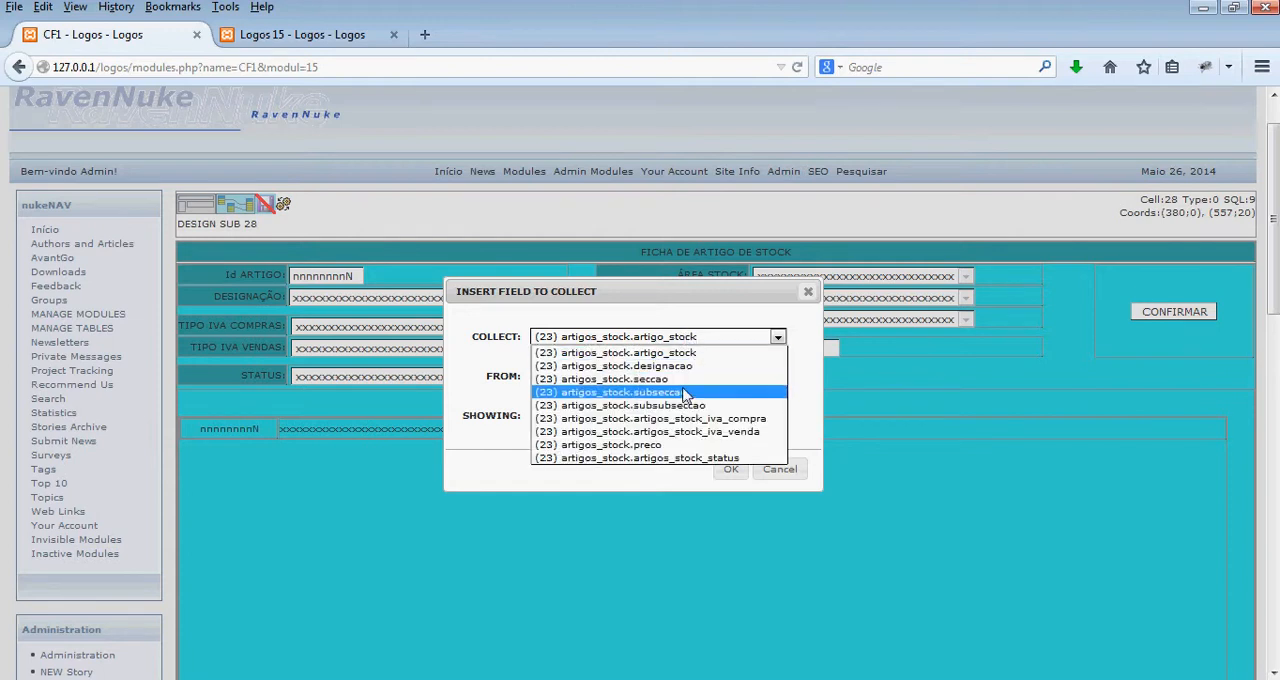
left_click(686, 380)
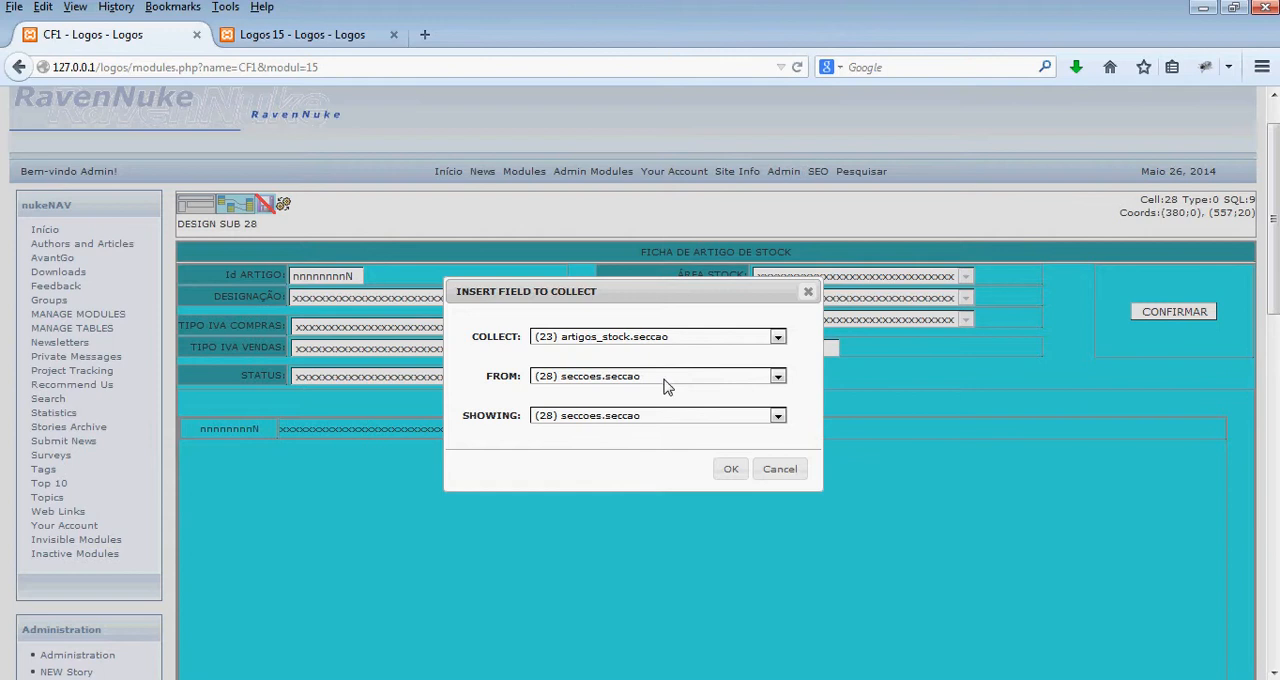
left_click(667, 380)
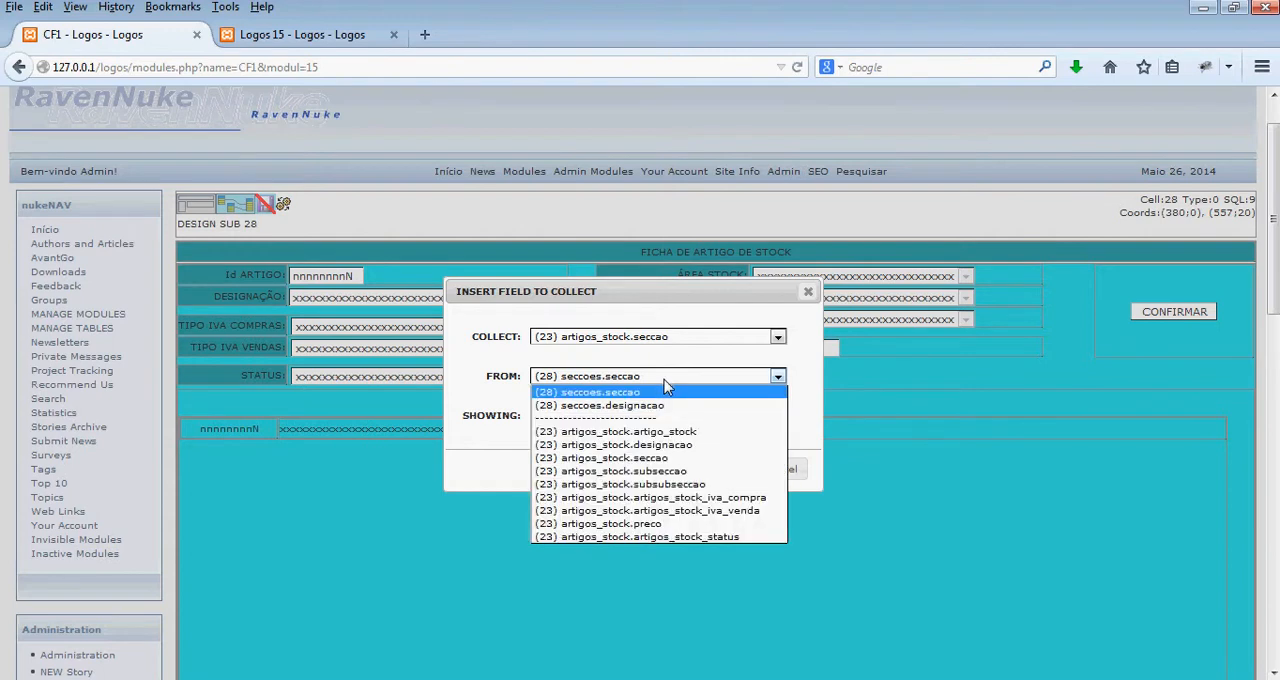
left_click(654, 394)
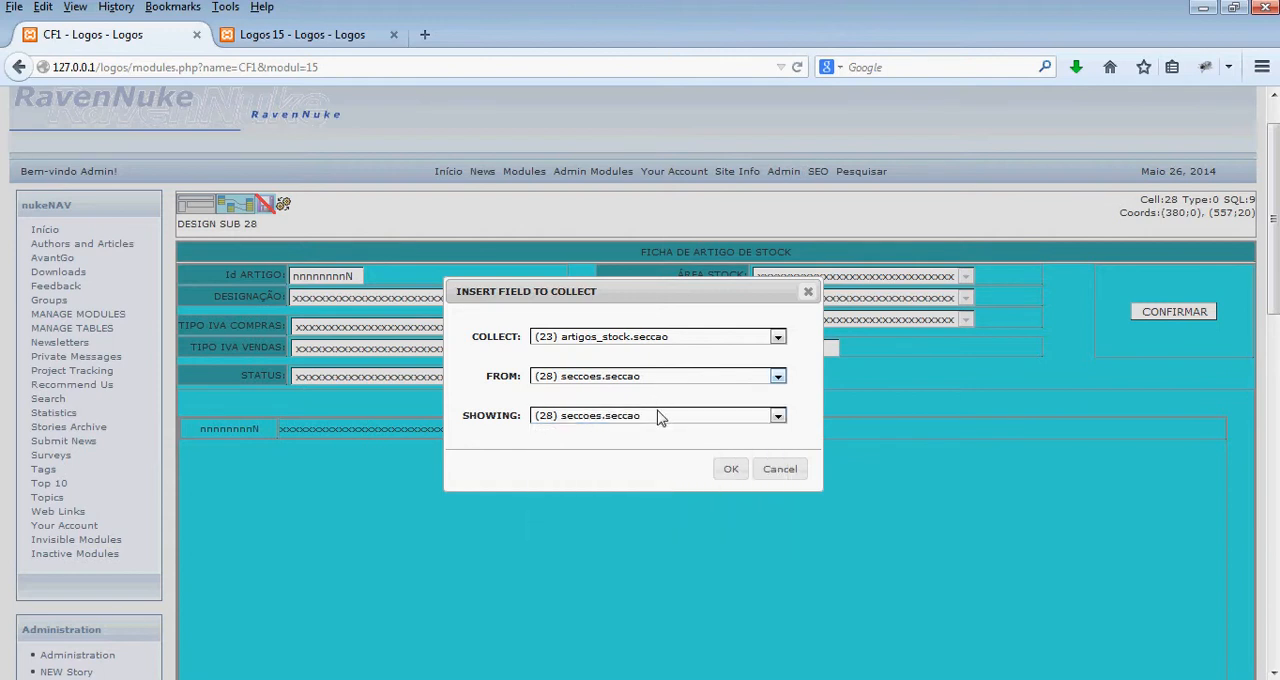
left_click(658, 415)
left_click(655, 444)
left_click(730, 469)
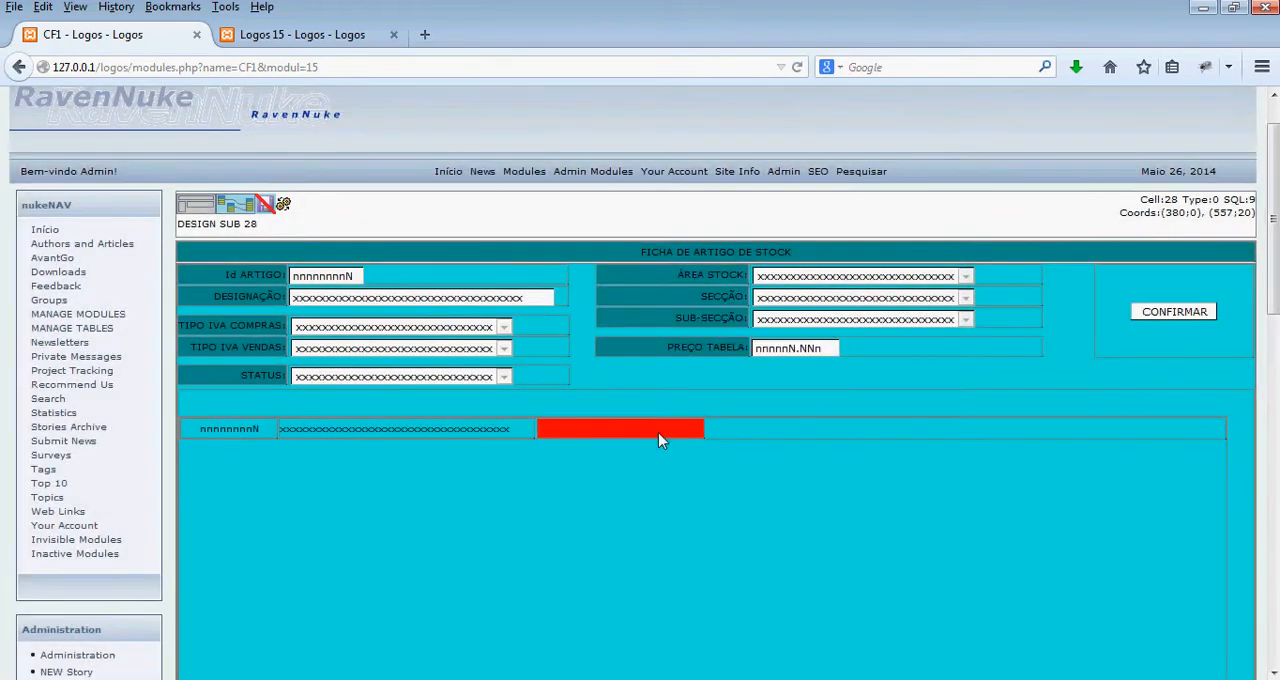
- Insert an exhibit field in the row's third cell and widen the cell so it ends at about 599
right_click(658, 432)
left_click(739, 166)
left_click_drag(706, 429, 743, 429)
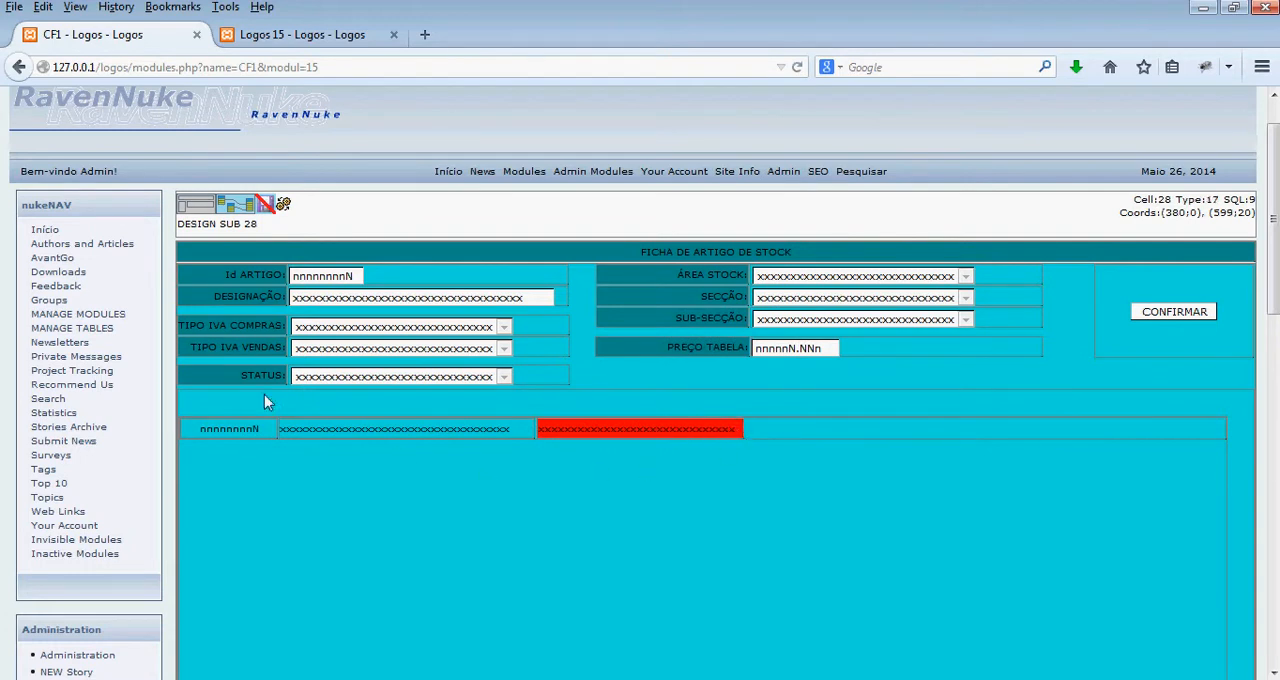
- Regenerate the module and check the section names listed beside the articles on the Logos 15 page
left_click(285, 210)
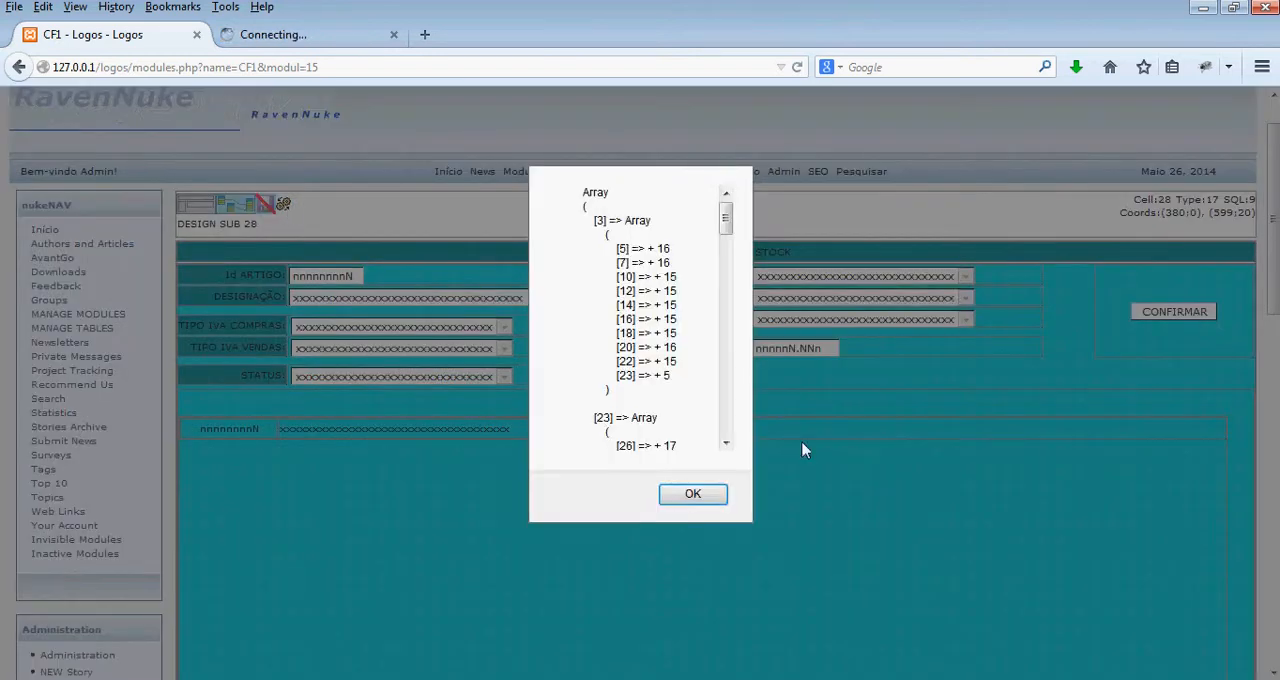
left_click(704, 500)
left_click(315, 40)
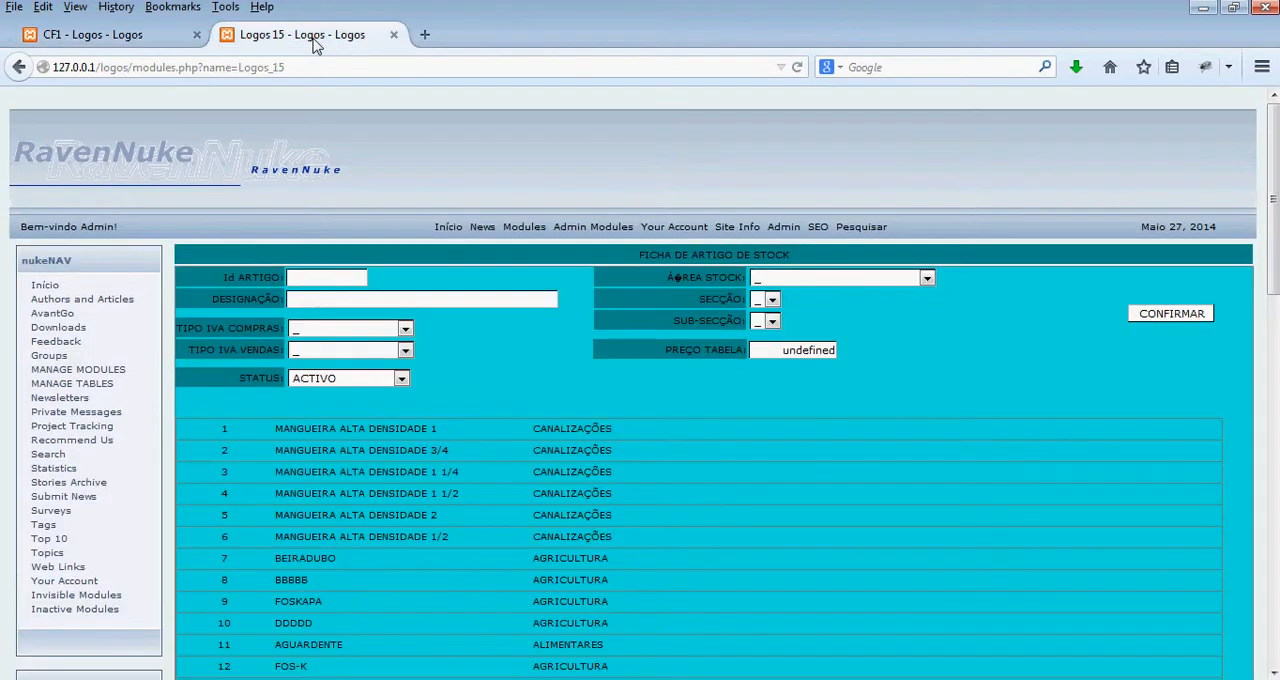
scroll(678, 437, "down", 4)
left_click_drag(216, 232, 506, 227)
scroll(506, 226, "up", 2)
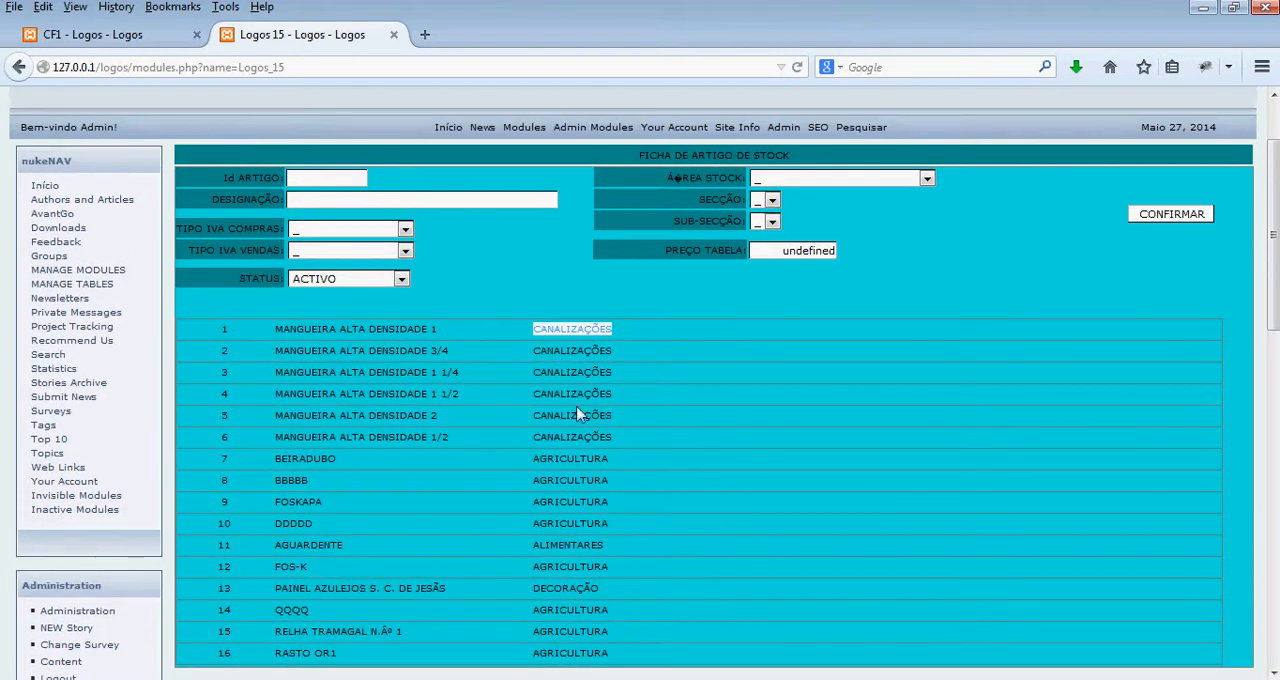
- Insert a fourth cell in the repetition row, left-aligned horizontally and middle-aligned vertically, spanning about 602 to 808
left_click(110, 36)
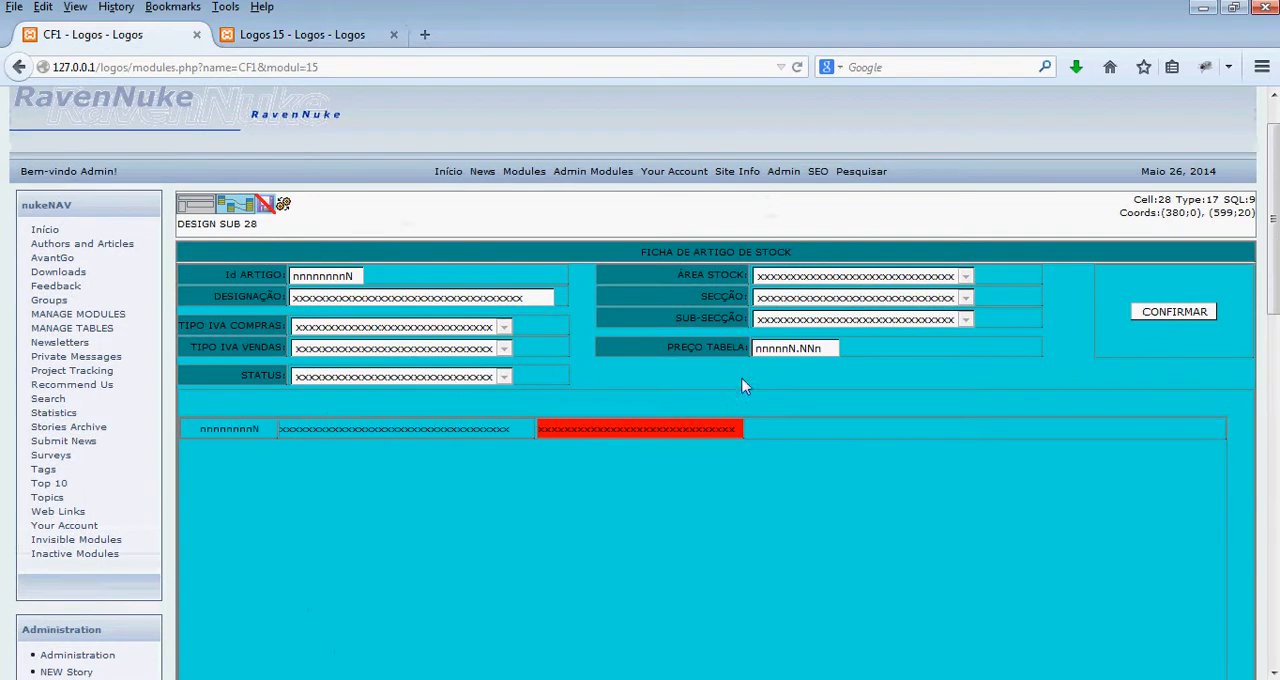
right_click(758, 428)
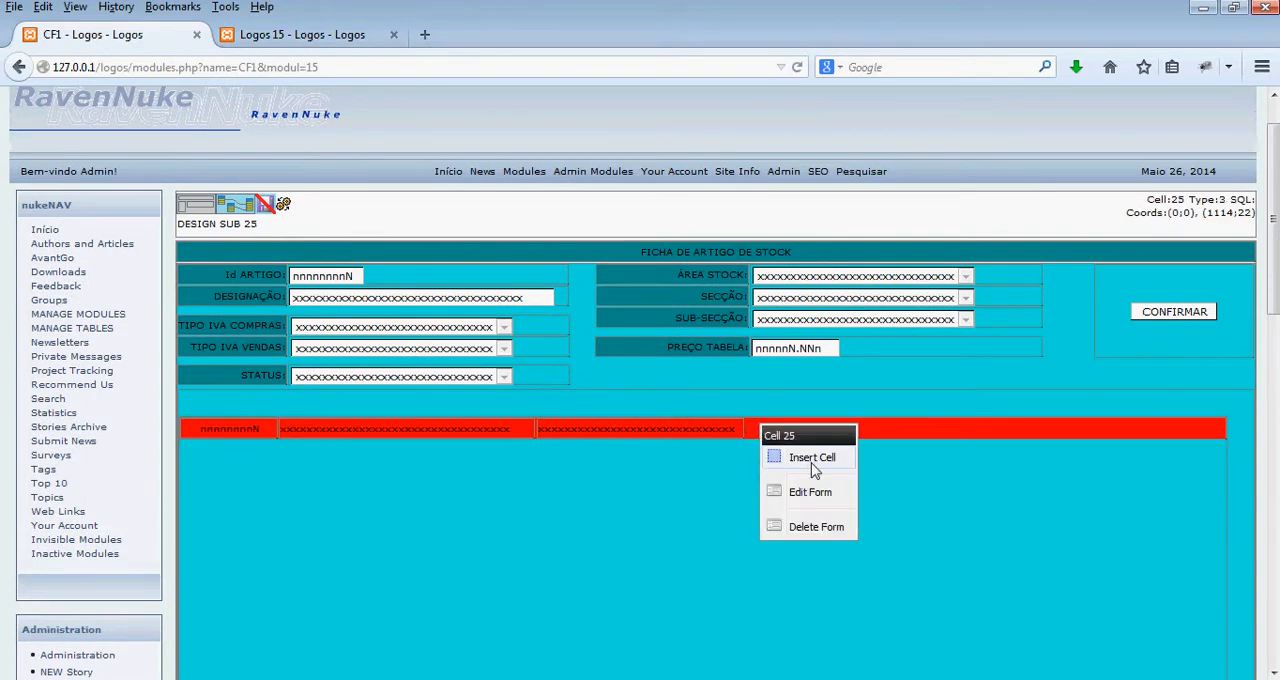
left_click(812, 460)
left_click(700, 395)
left_click(697, 428)
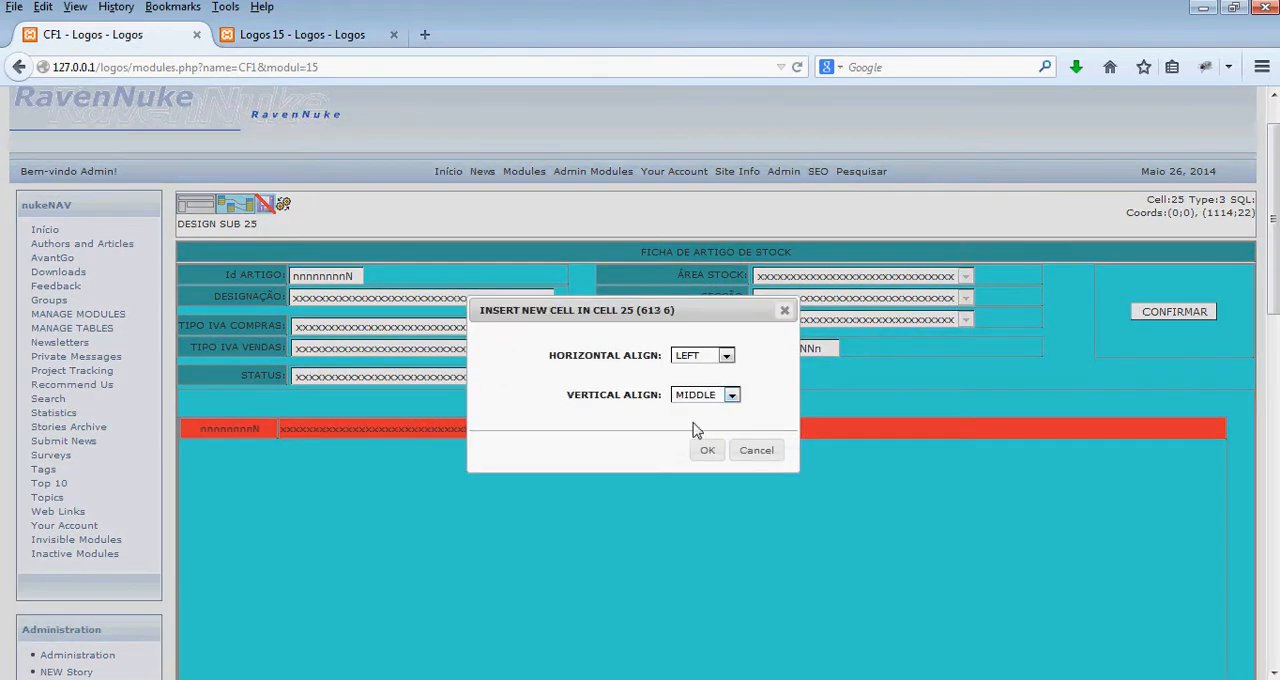
left_click(709, 450)
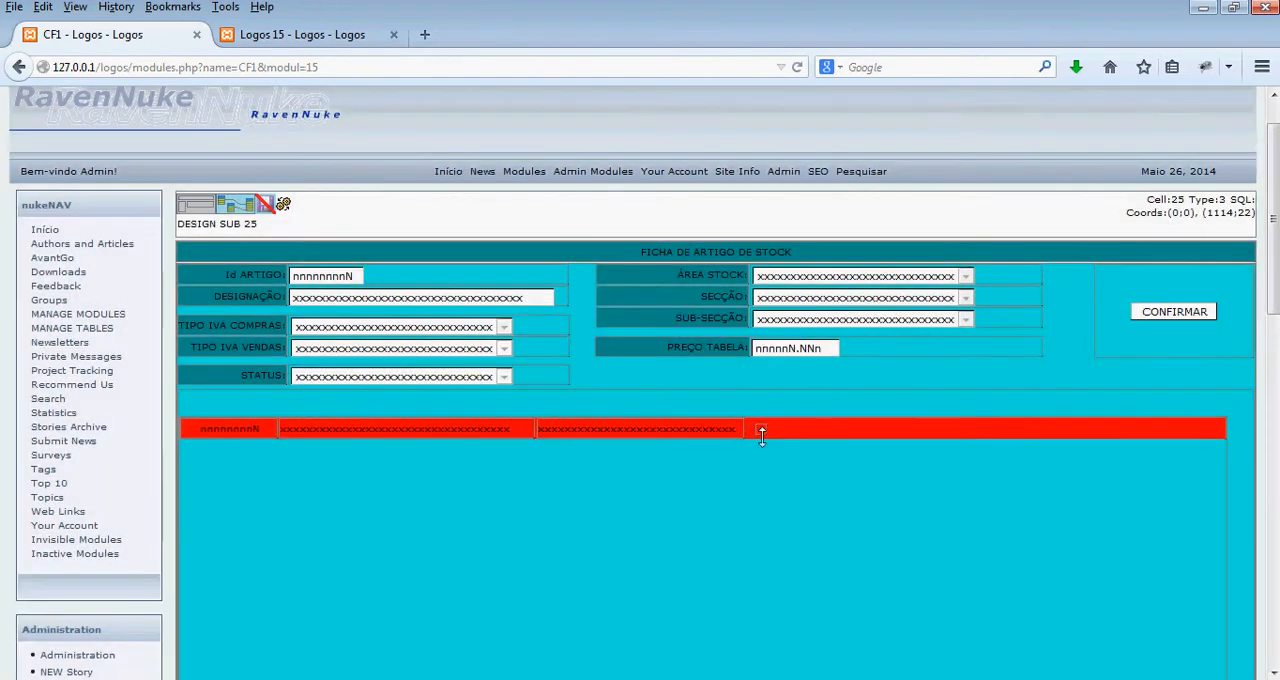
left_click_drag(889, 428, 894, 409)
left_click_drag(810, 441, 802, 437)
- Add the subseccoes table to the fourth cell's query, including its subseccao and designacao fields
right_click(802, 437)
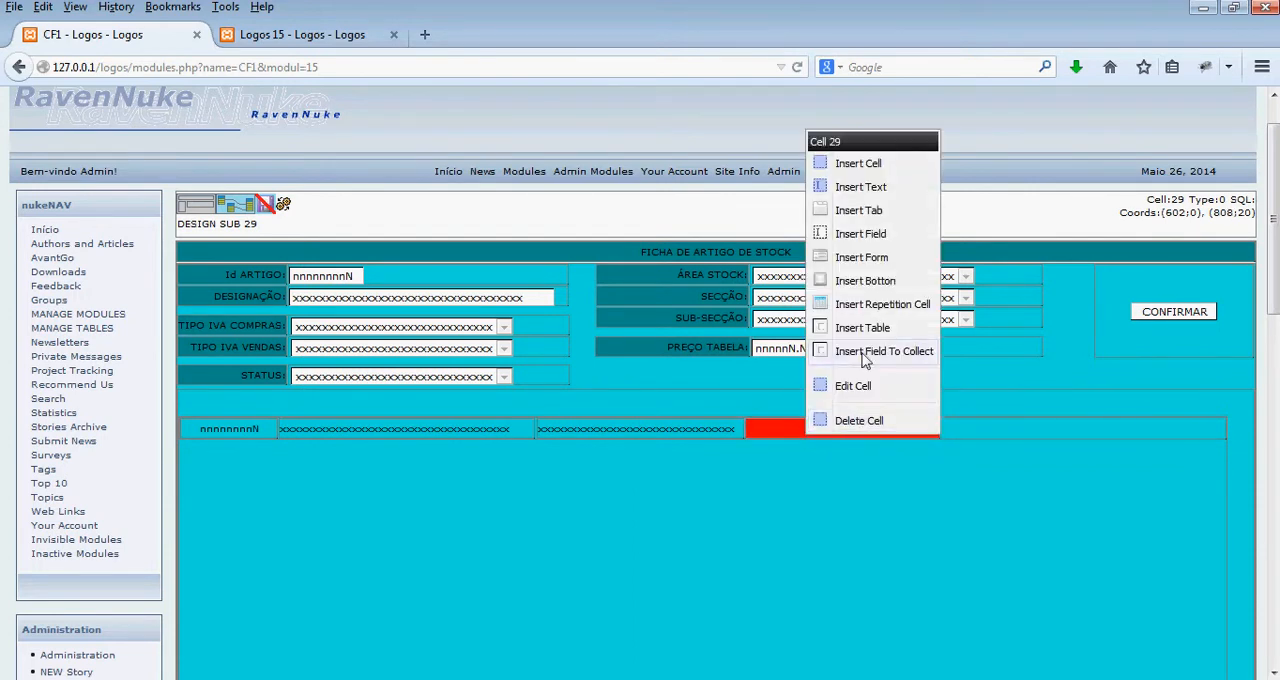
left_click(862, 362)
left_click(778, 469)
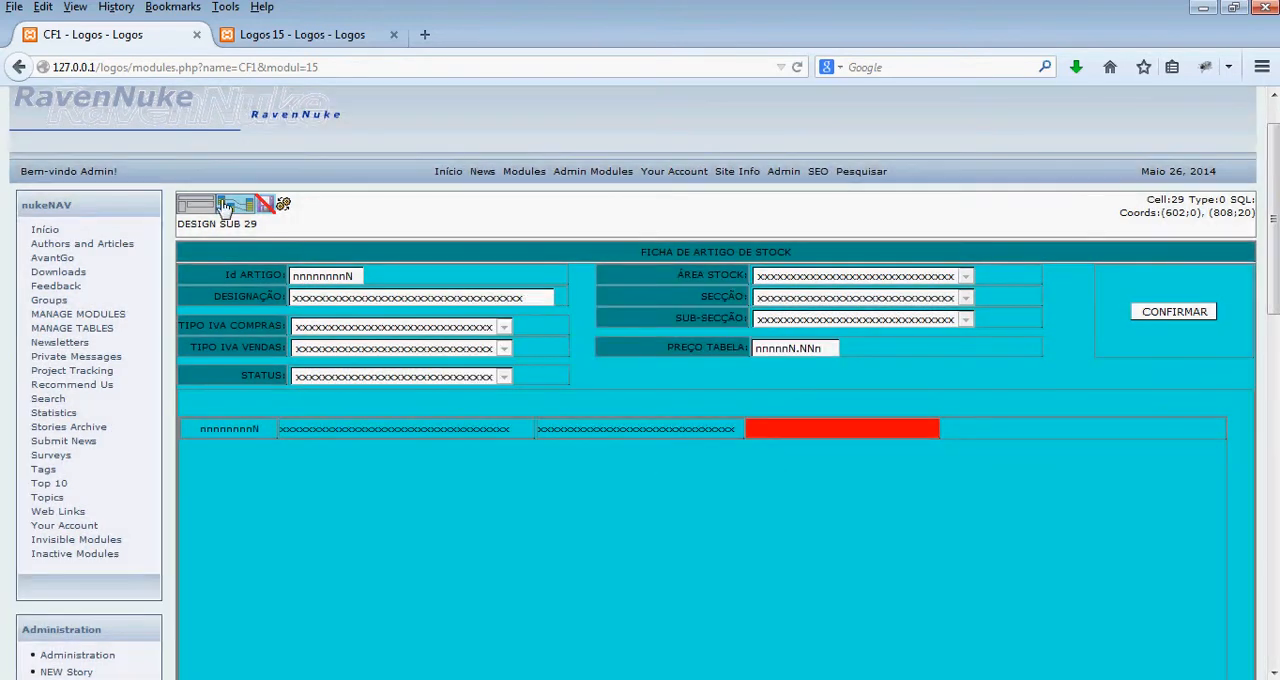
right_click(660, 357)
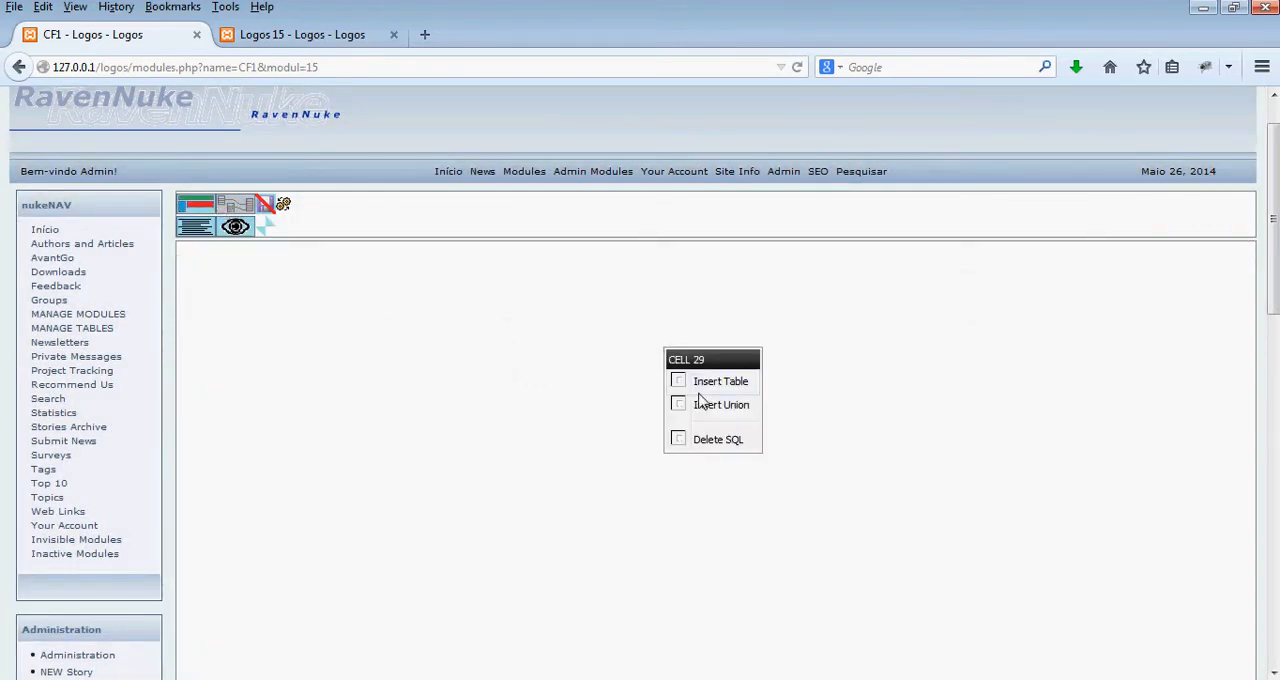
left_click(700, 388)
left_click(597, 318)
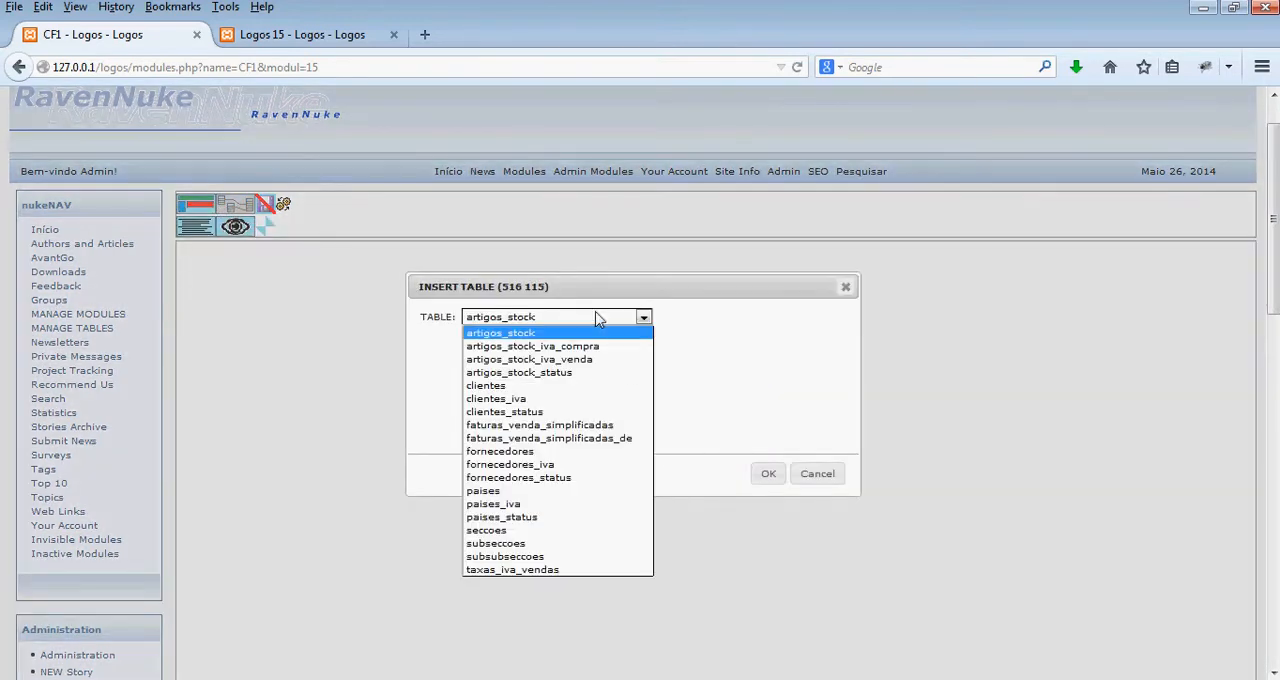
left_click(545, 543)
left_click(765, 484)
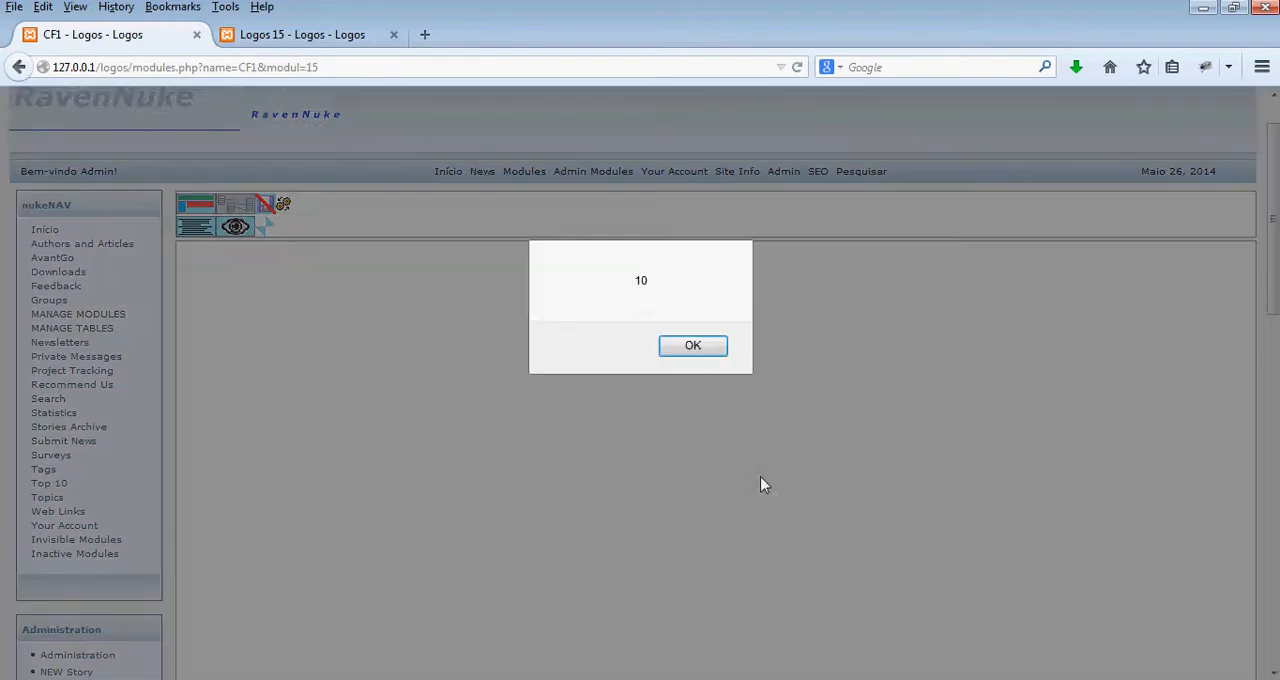
left_click(692, 350)
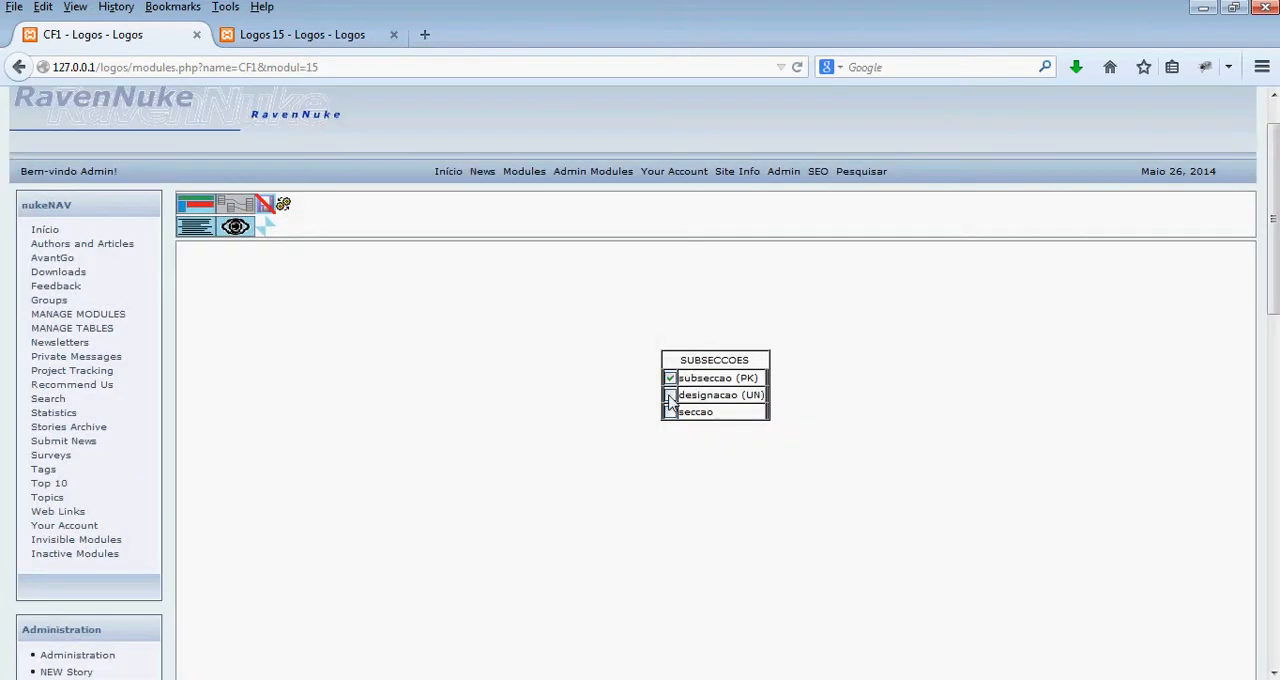
- Add a field to collect to the fourth cell, collecting artigos_stock.subseccao from subseccoes.subseccao and showing subseccoes.designacao
left_click(196, 204)
right_click(813, 440)
left_click(857, 432)
left_click(660, 340)
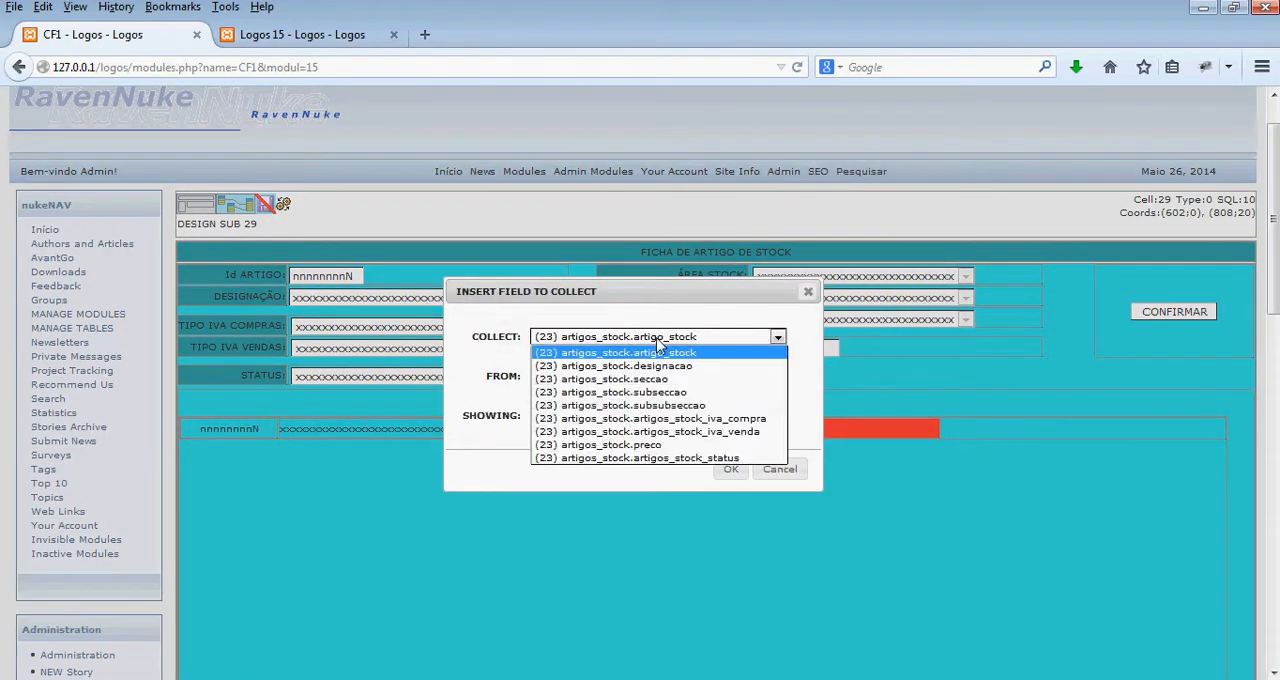
left_click(665, 392)
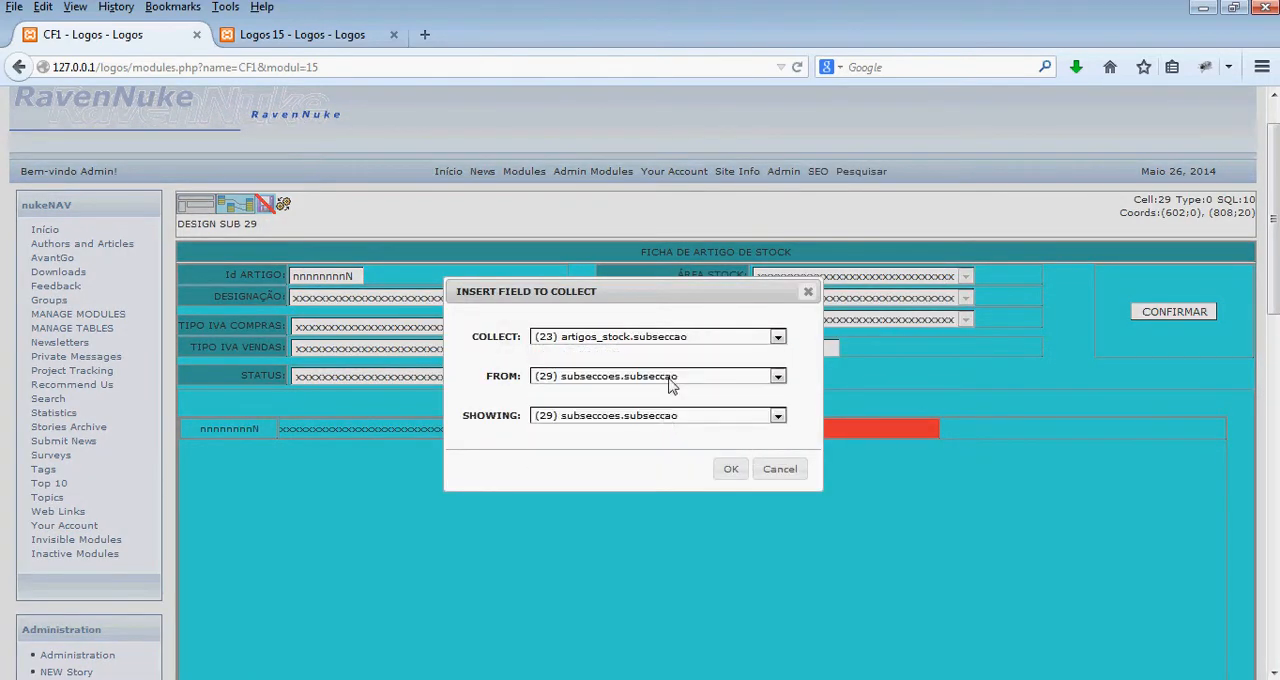
left_click(662, 415)
left_click(660, 448)
left_click(730, 470)
- Insert an exhibit field in the row's fourth cell and widen the cell slightly to fit its text
right_click(824, 428)
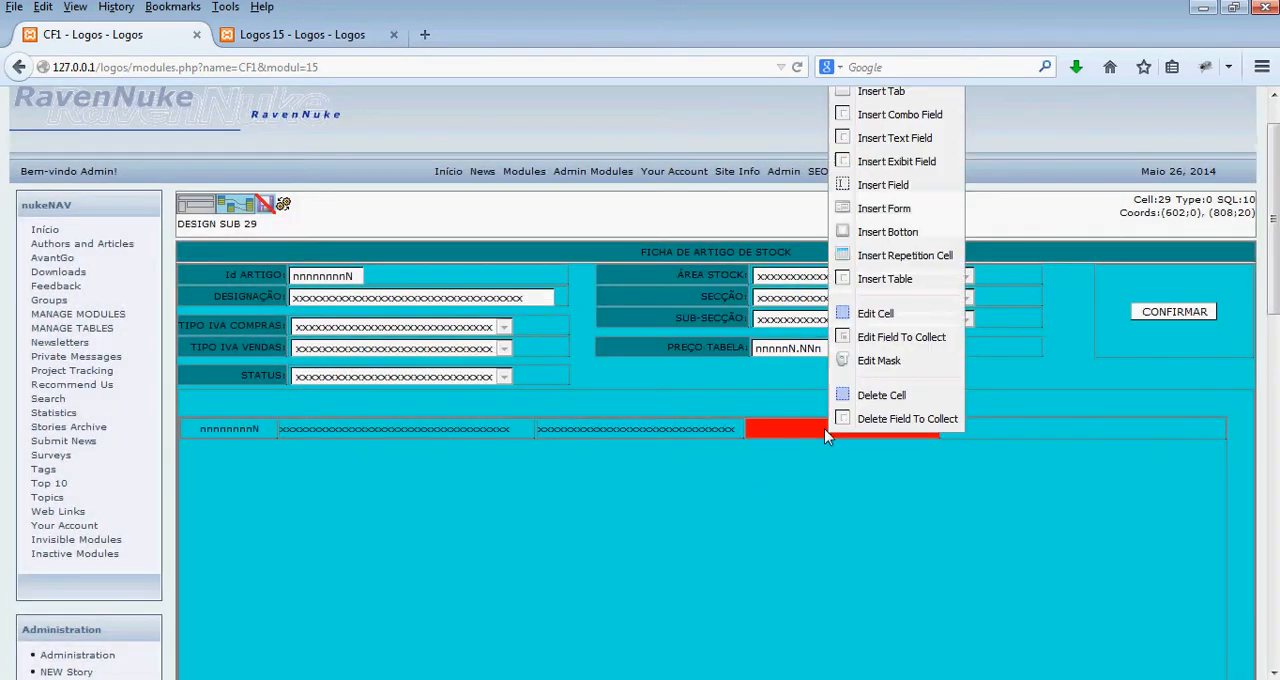
left_click(915, 162)
left_click_drag(937, 429, 942, 429)
- Insert a fifth cell in the repetition row, aligned LEFT and MIDDLE, spanning about 816 to 1030
right_click(992, 429)
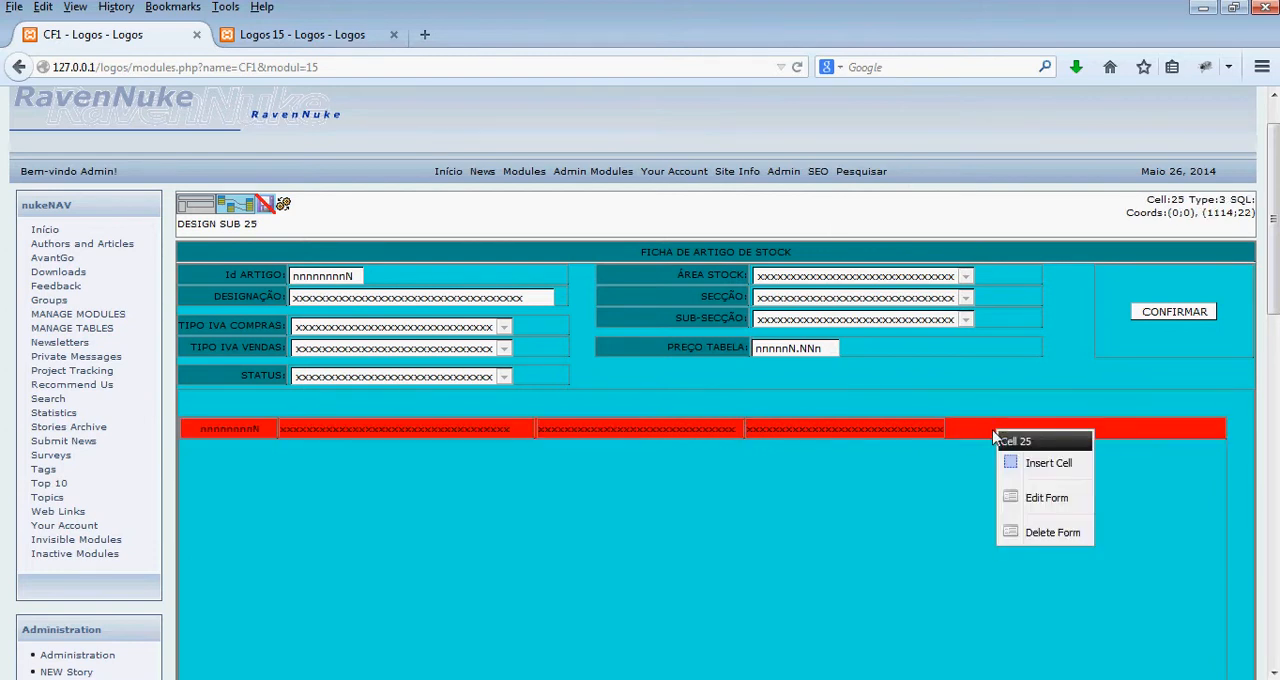
left_click(1045, 464)
left_click(678, 398)
left_click(700, 424)
left_click(697, 358)
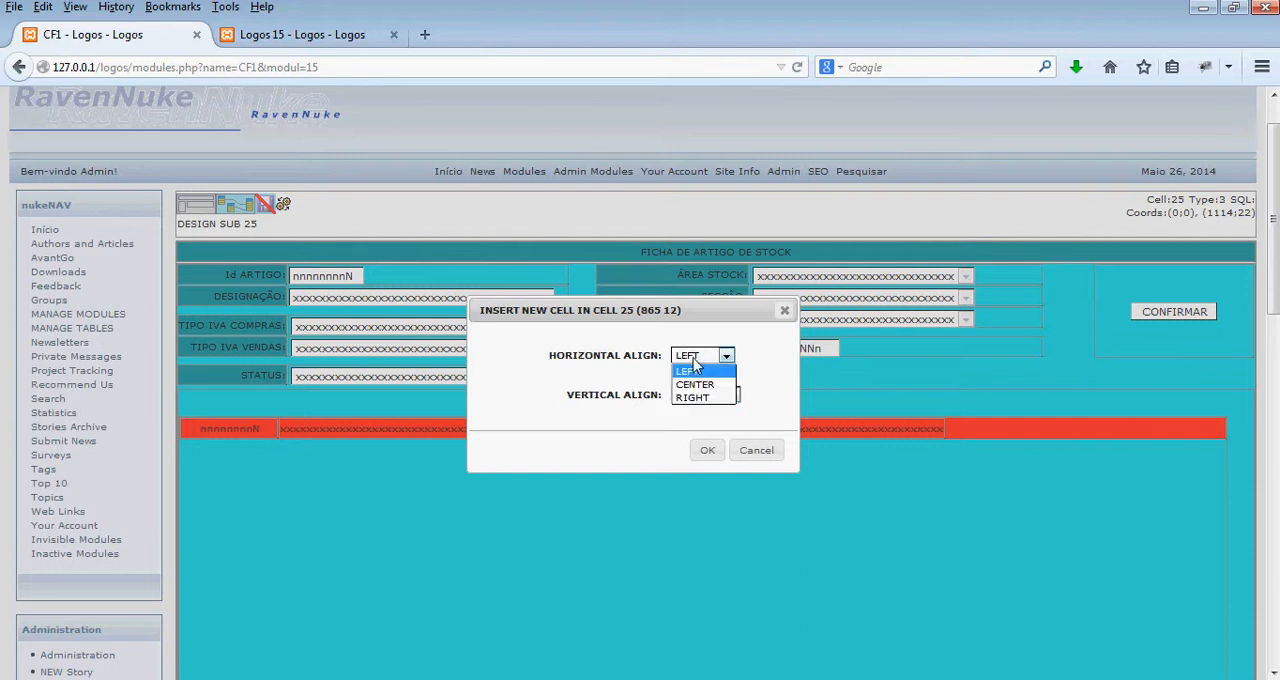
left_click(690, 371)
left_click(707, 450)
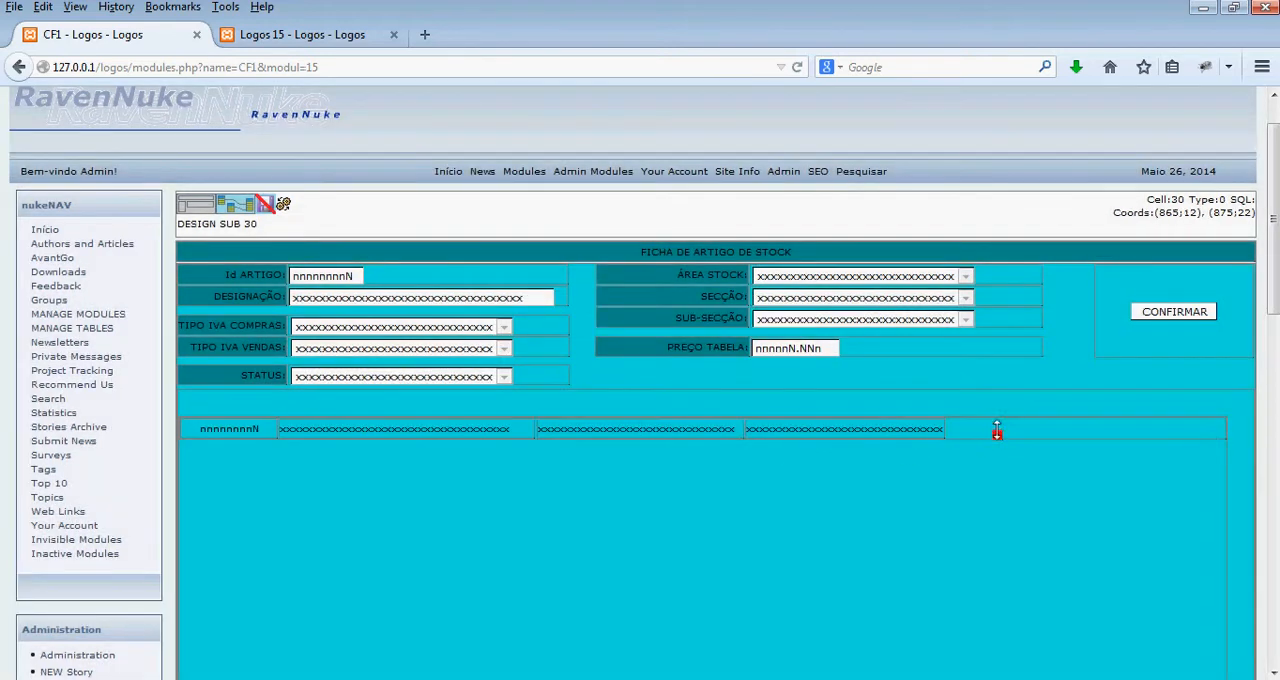
mouse_move(973, 413)
left_mouse_down()
mouse_move(943, 412)
mouse_move(952, 428)
mouse_move(1142, 468)
left_mouse_up()
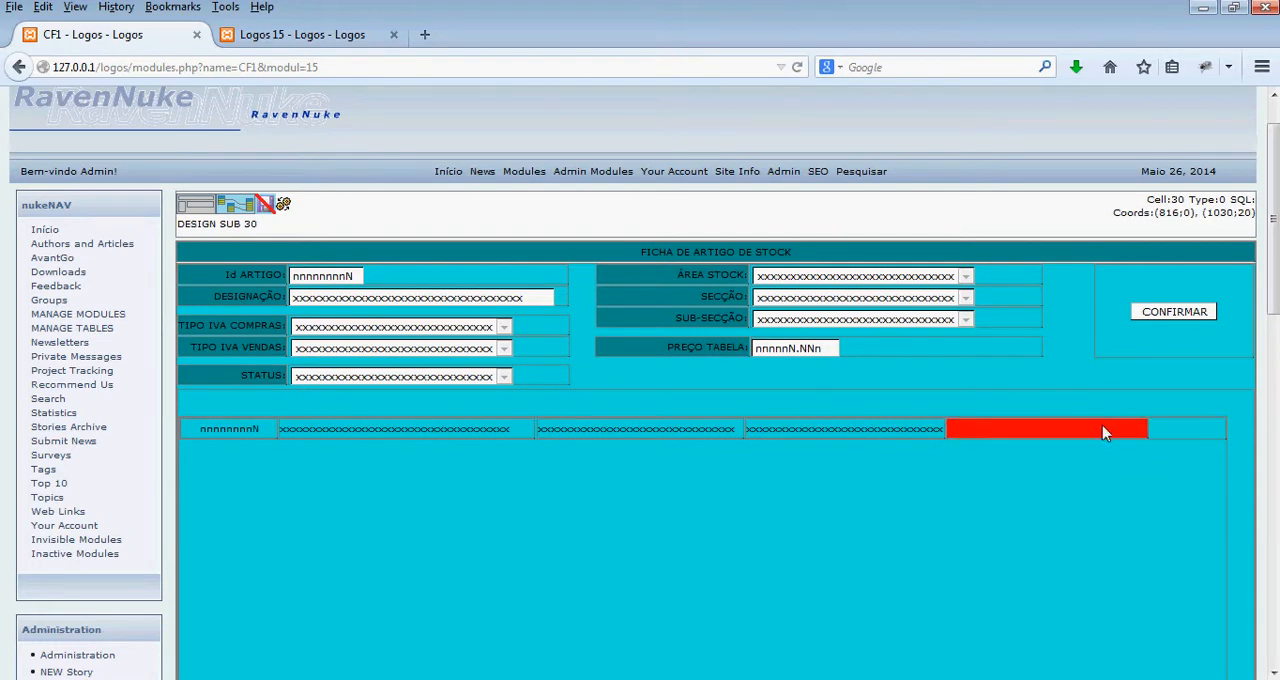
- Add the subsubseccoes table to the fifth cell's query, including its subsubseccao and designacao fields
right_click(1105, 430)
left_click(1038, 435)
left_click(228, 206)
right_click(538, 307)
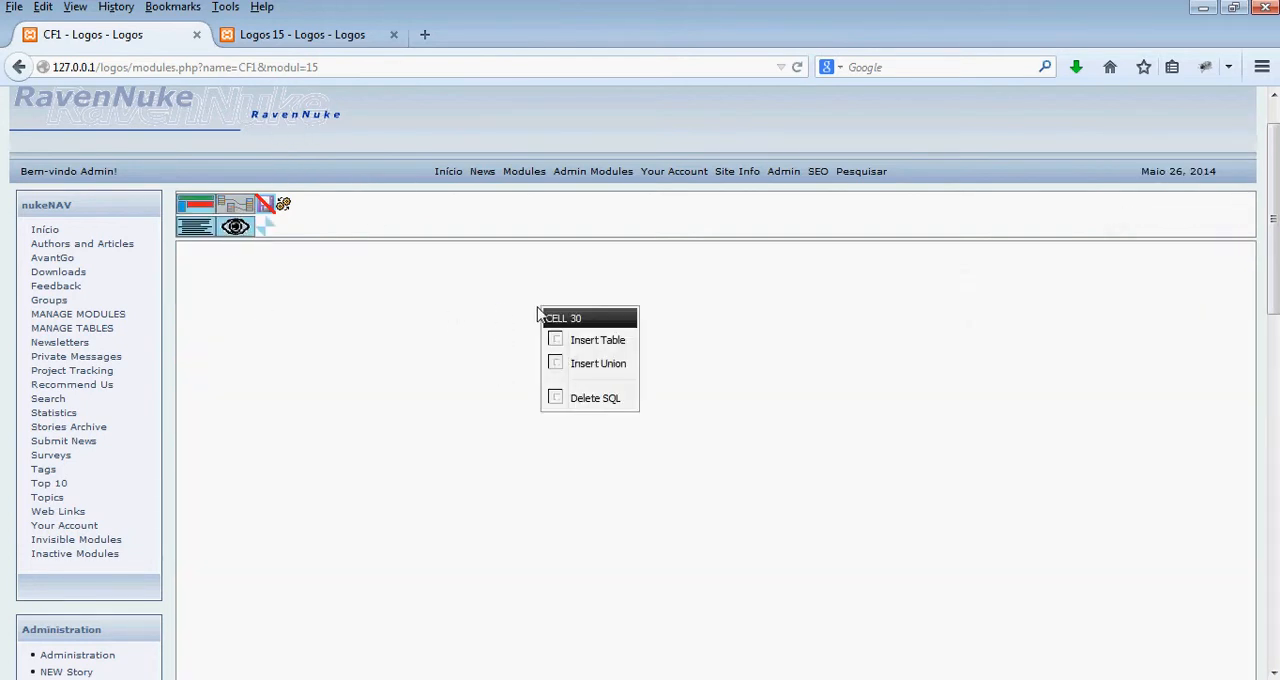
left_click(565, 341)
left_click(630, 322)
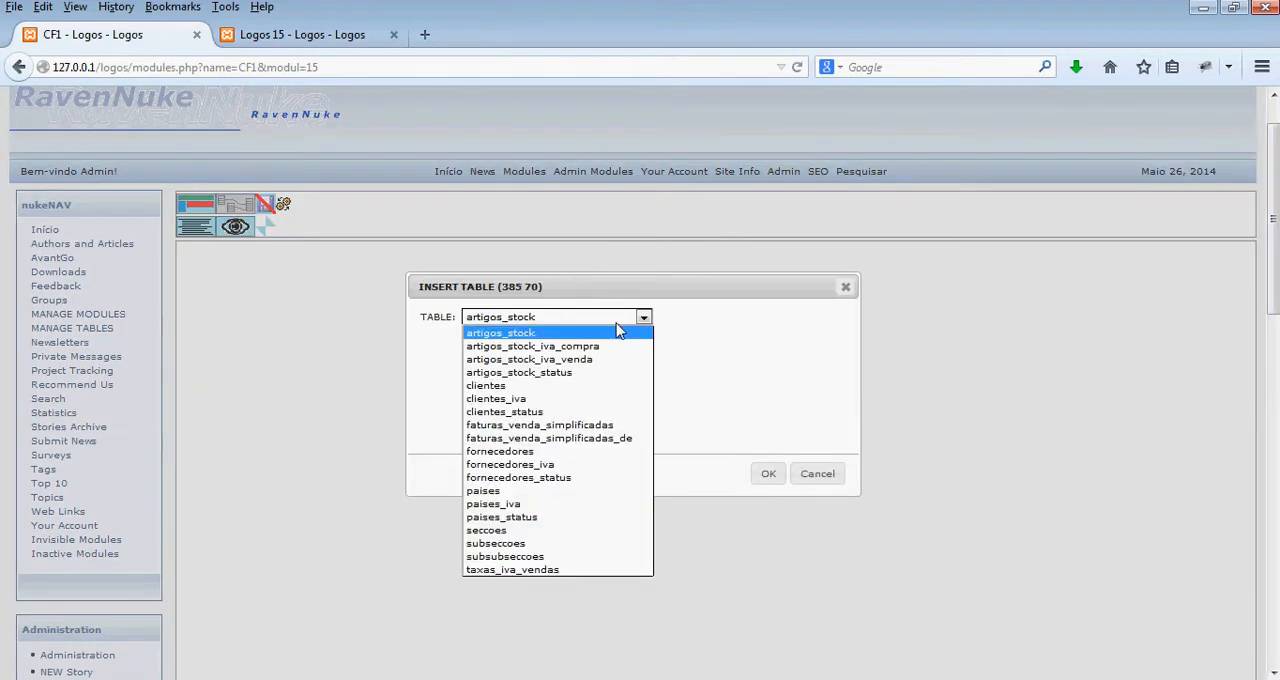
left_click(588, 565)
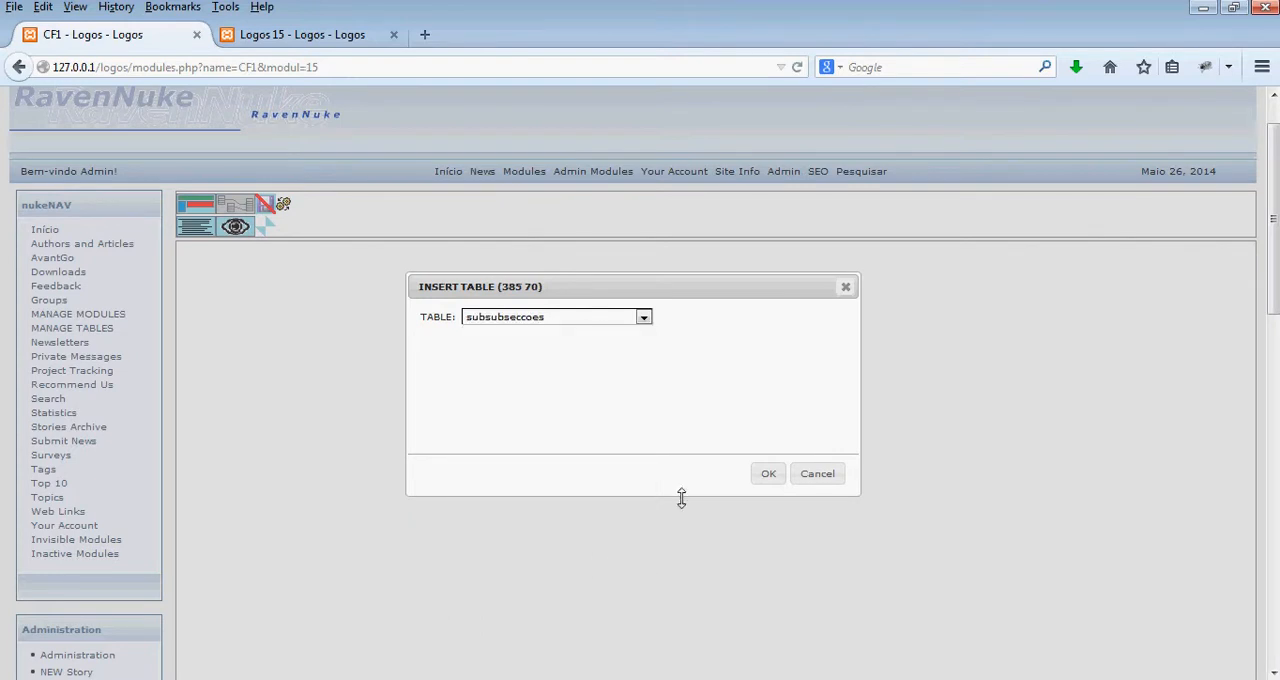
left_click(768, 474)
left_click(692, 352)
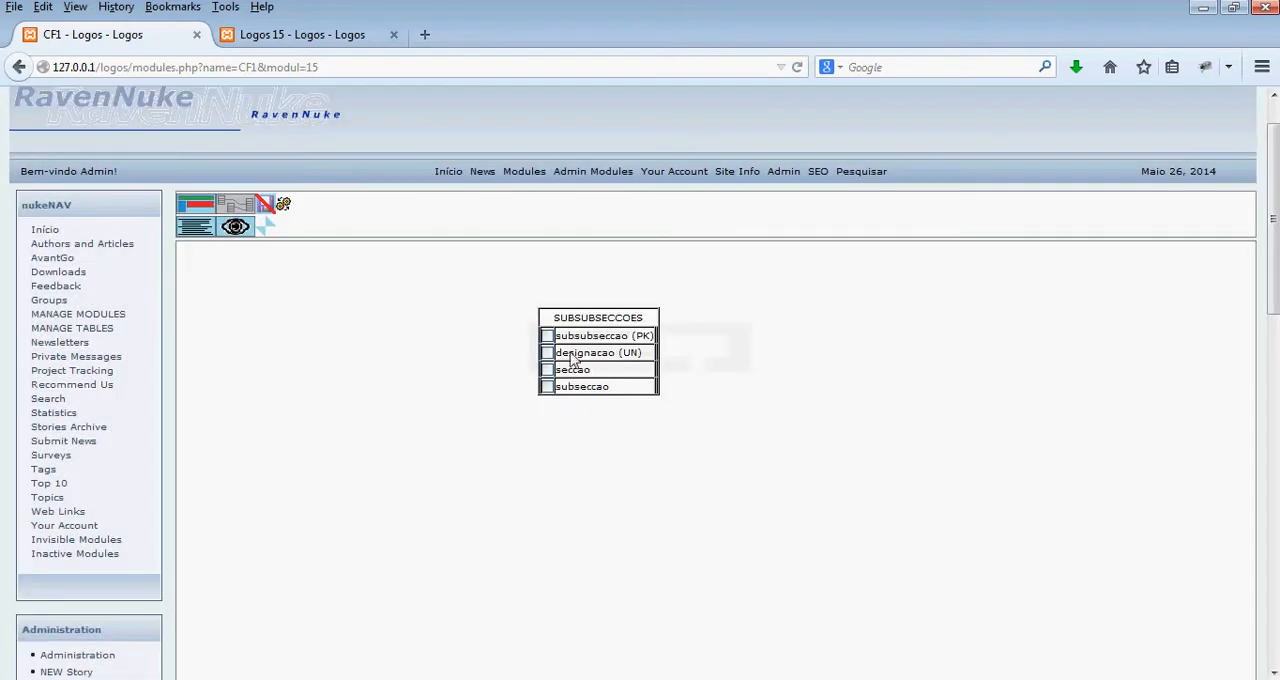
- Add a field to collect to the fifth cell, collecting artigos_stock.subsubseccao from subsubseccoes.subsubseccao and showing subsubseccoes.designacao
left_click(203, 201)
right_click(1098, 443)
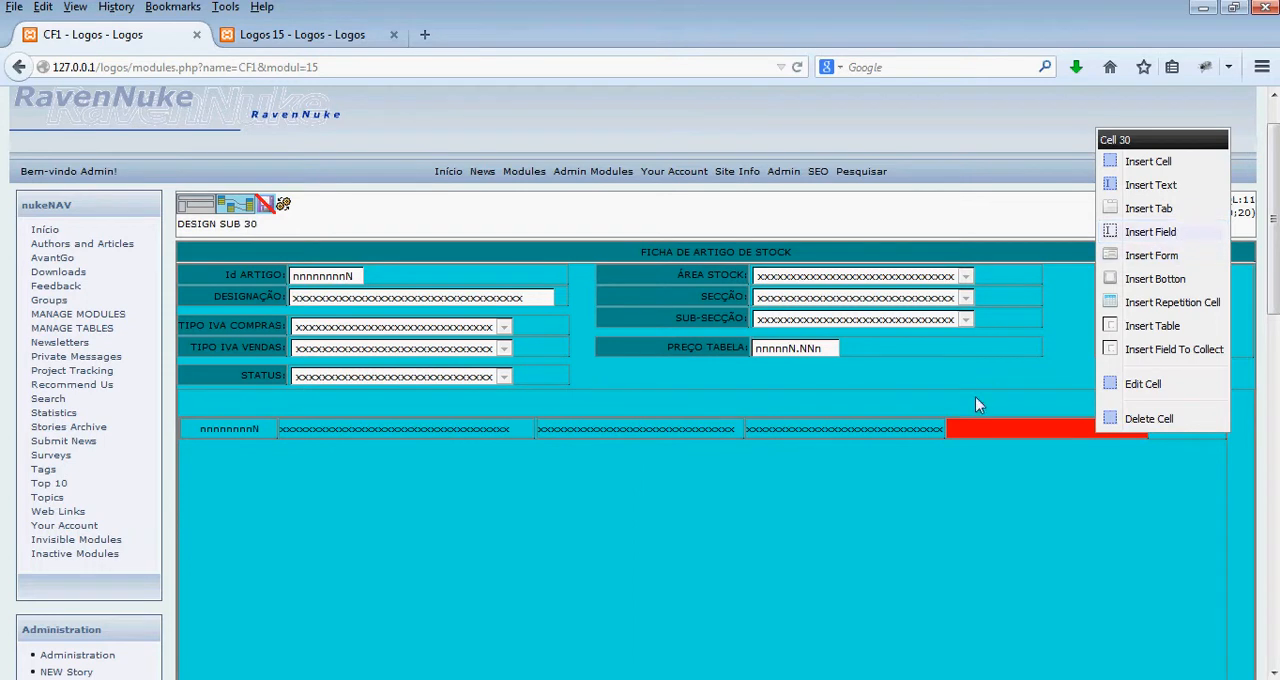
left_click(981, 436)
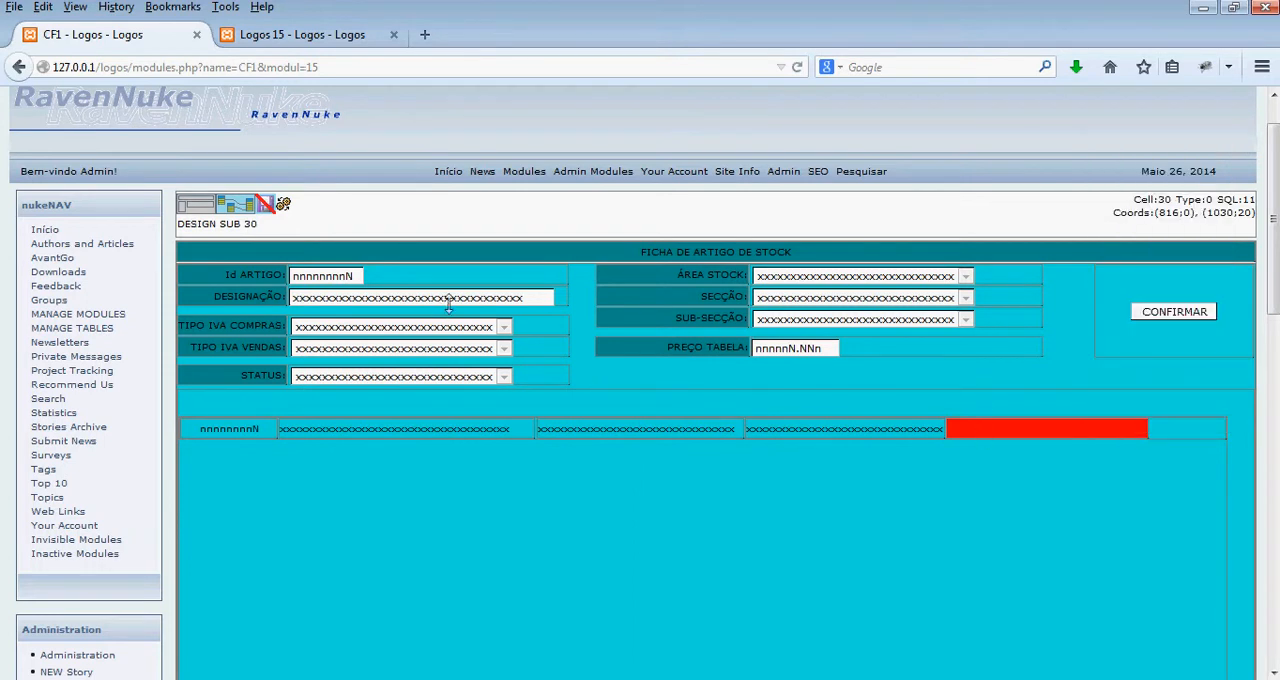
right_click(977, 436)
left_click(1045, 356)
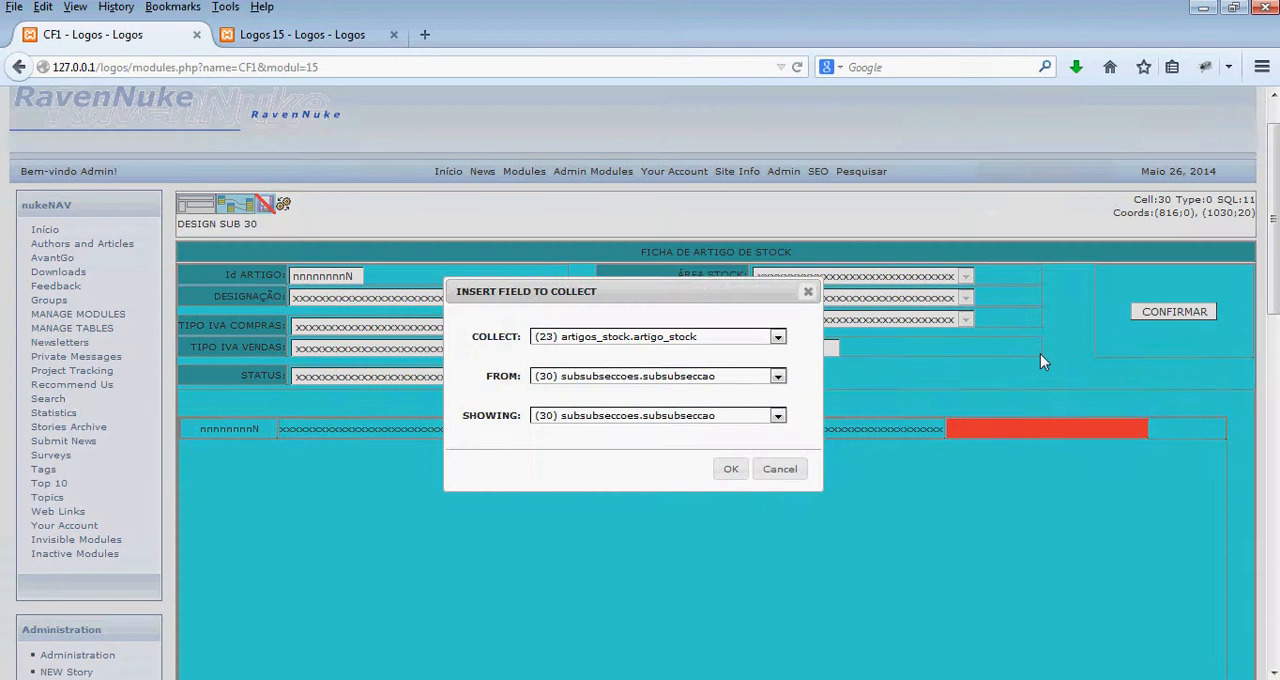
left_click(655, 337)
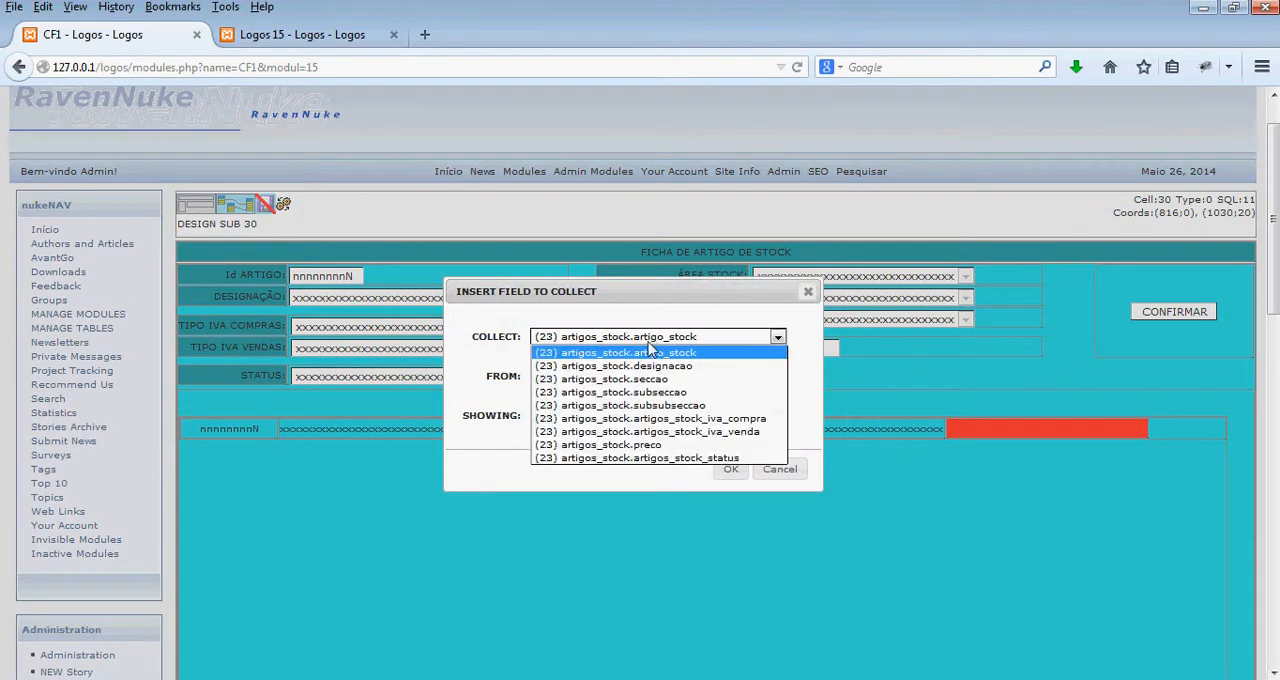
left_click(652, 405)
left_click(654, 417)
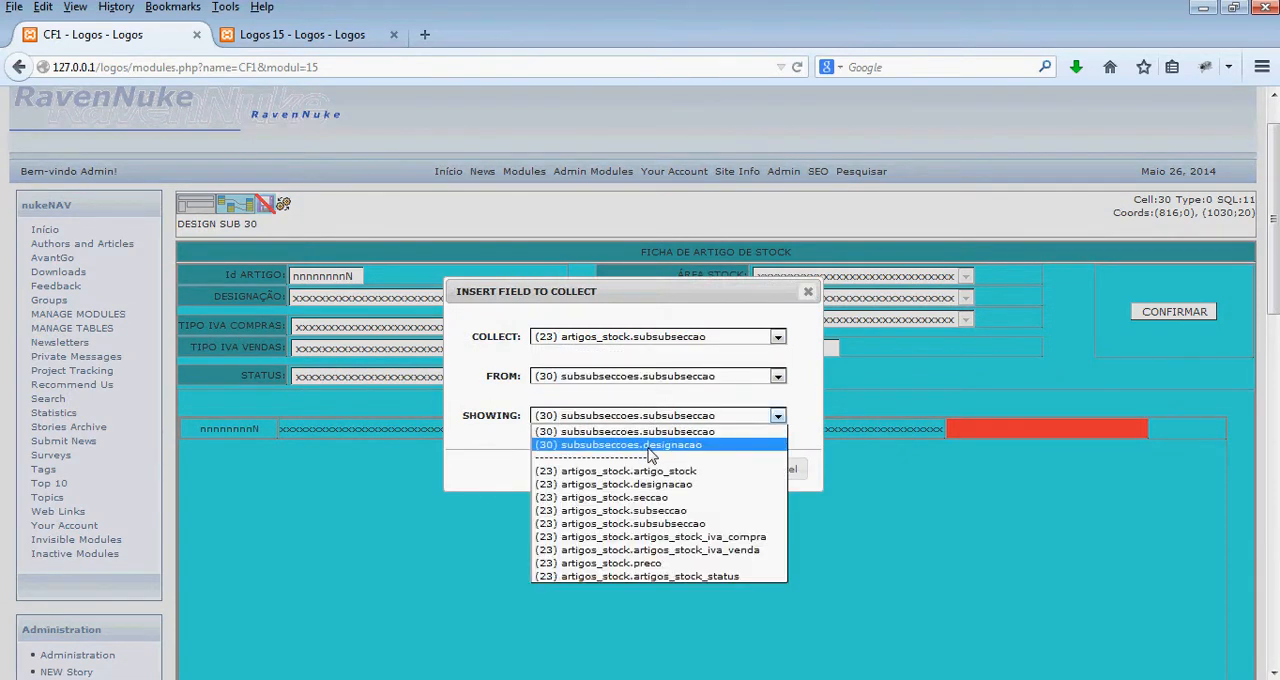
left_click(640, 444)
left_click(733, 469)
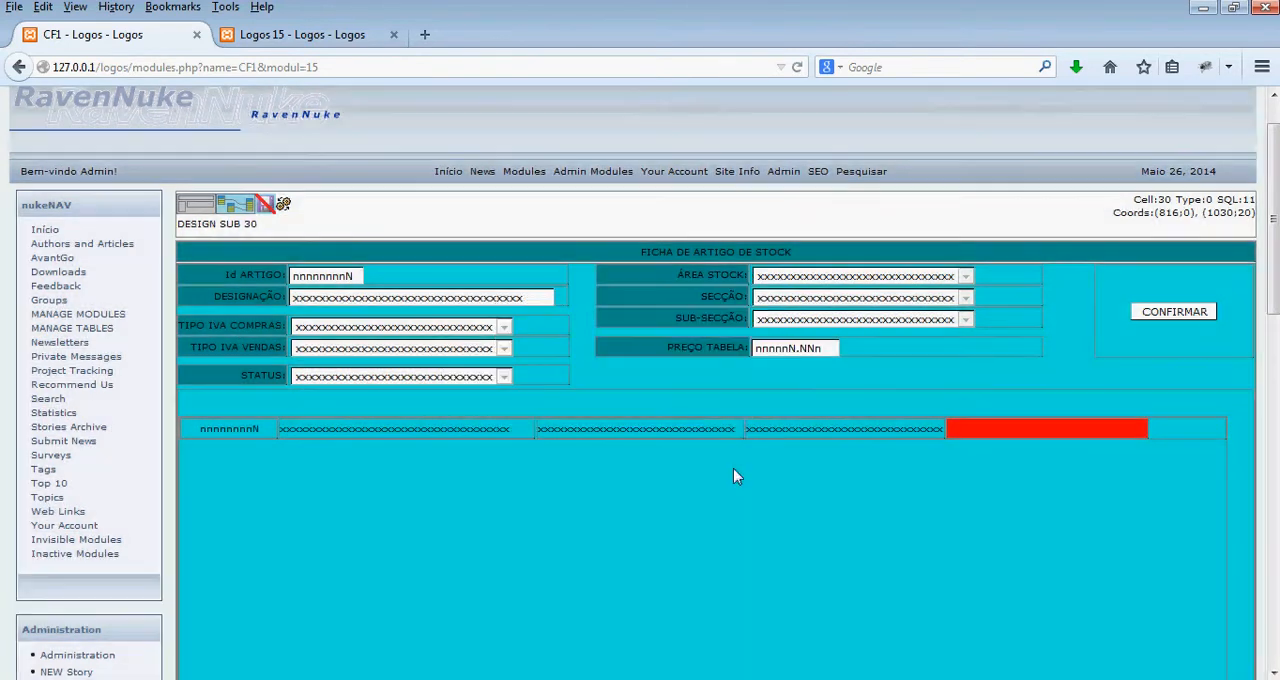
- Insert an exhibit field in the fifth cell, widened to end at about 1033, and regenerate the module
right_click(1051, 433)
left_click(1140, 163)
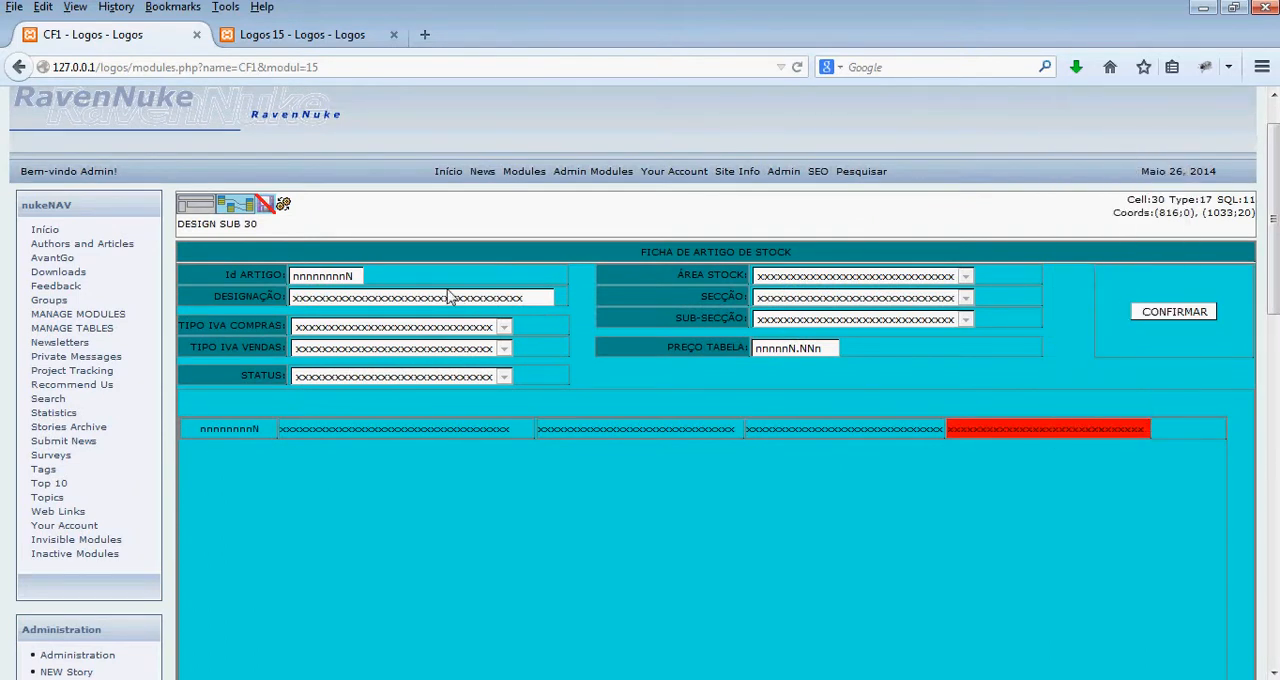
left_click(284, 206)
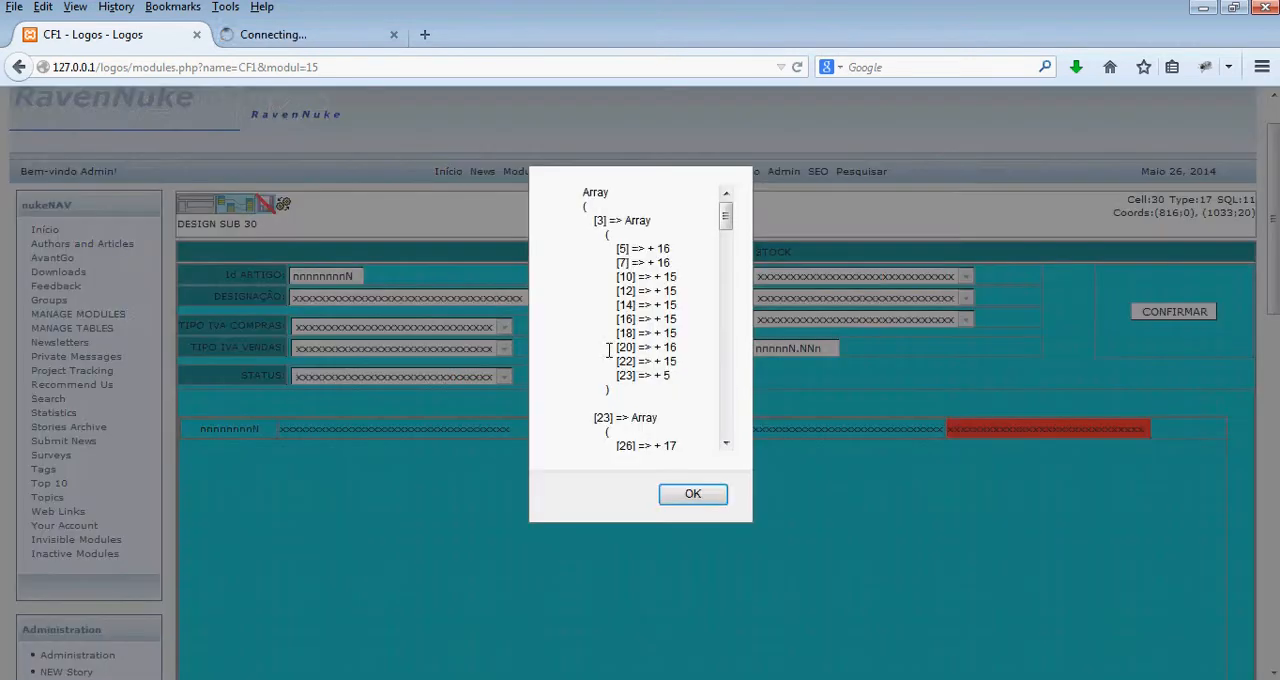
left_click(692, 494)
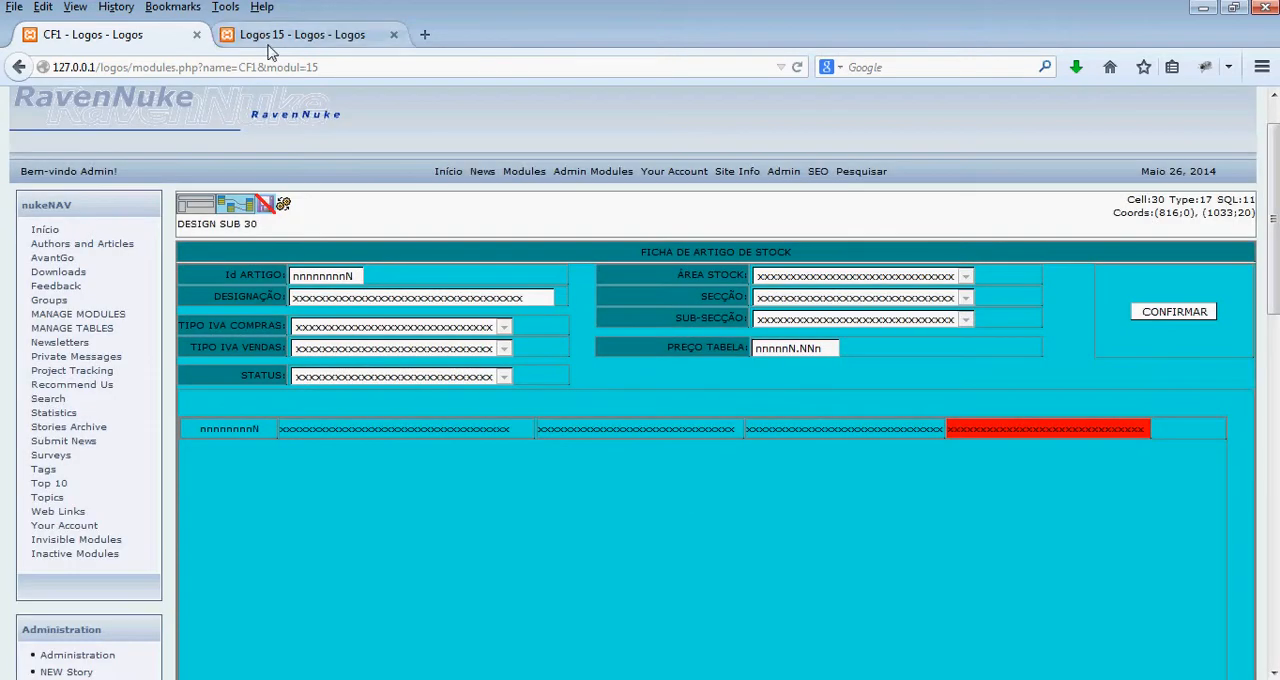
- Check the subsection and sub-subsection names listed beside the articles on the Logos 15 page, and the ÁREA STOCK list
left_click(256, 39)
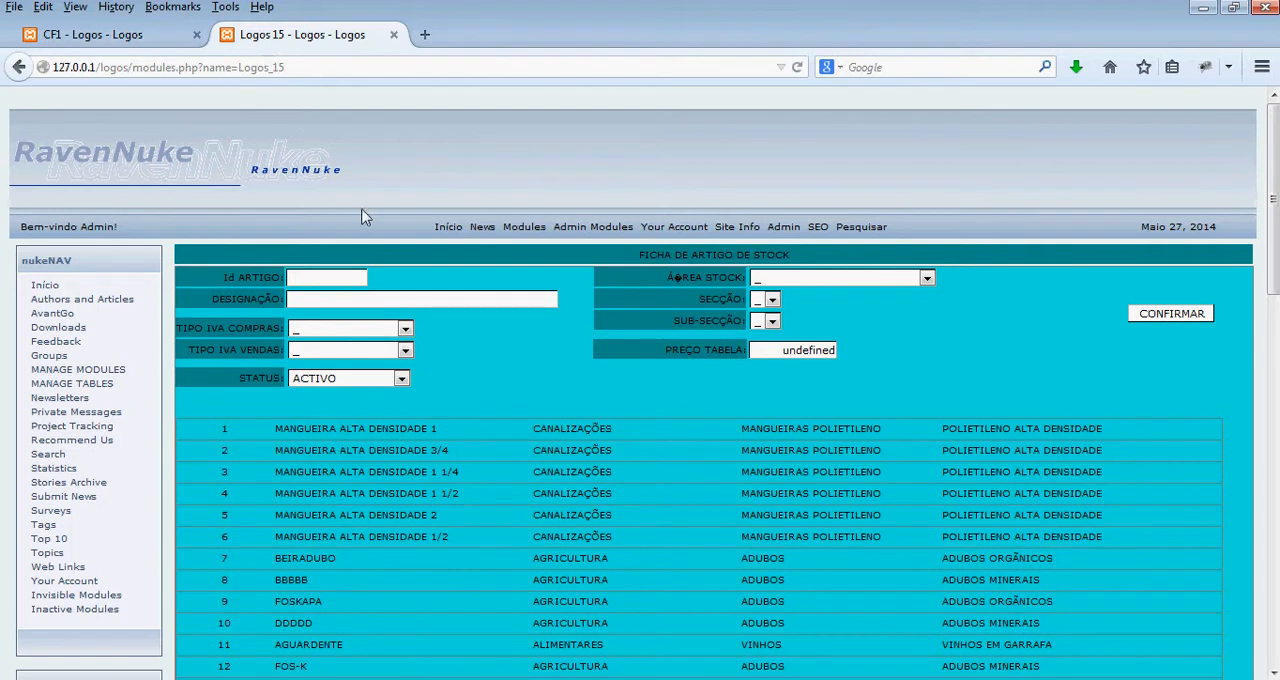
scroll(509, 382, "down", 1)
scroll(509, 382, "down", 4)
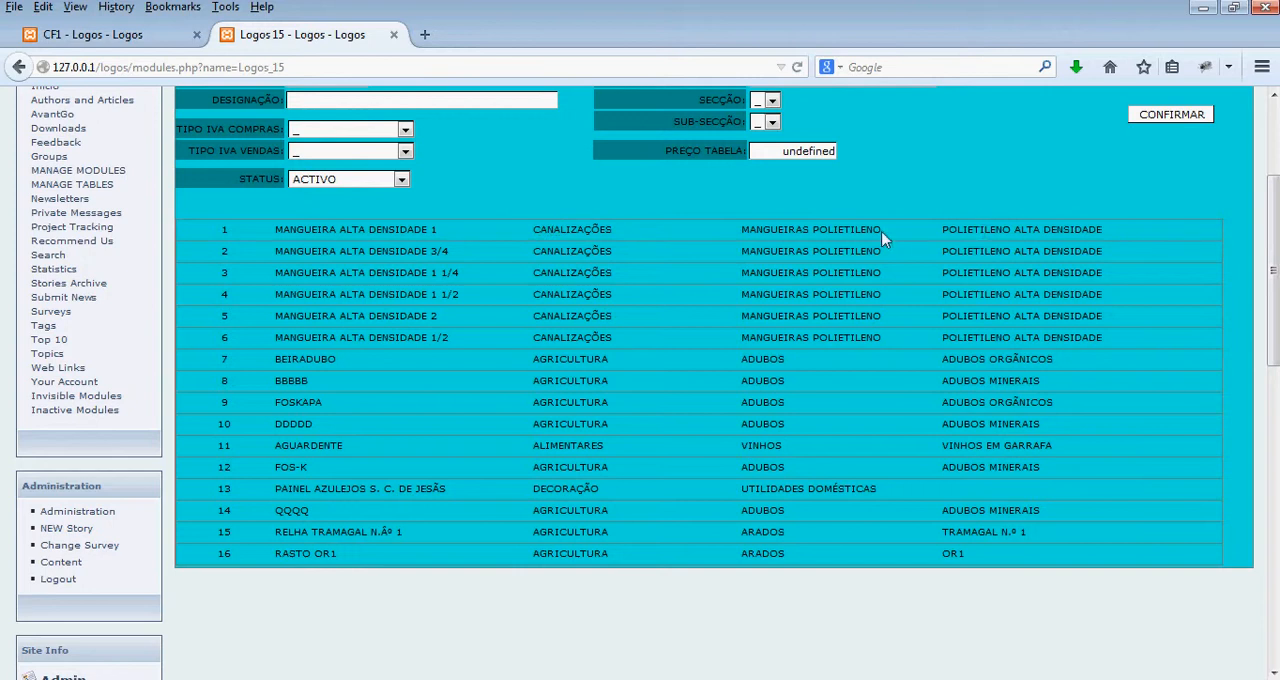
scroll(634, 449, "up", 2)
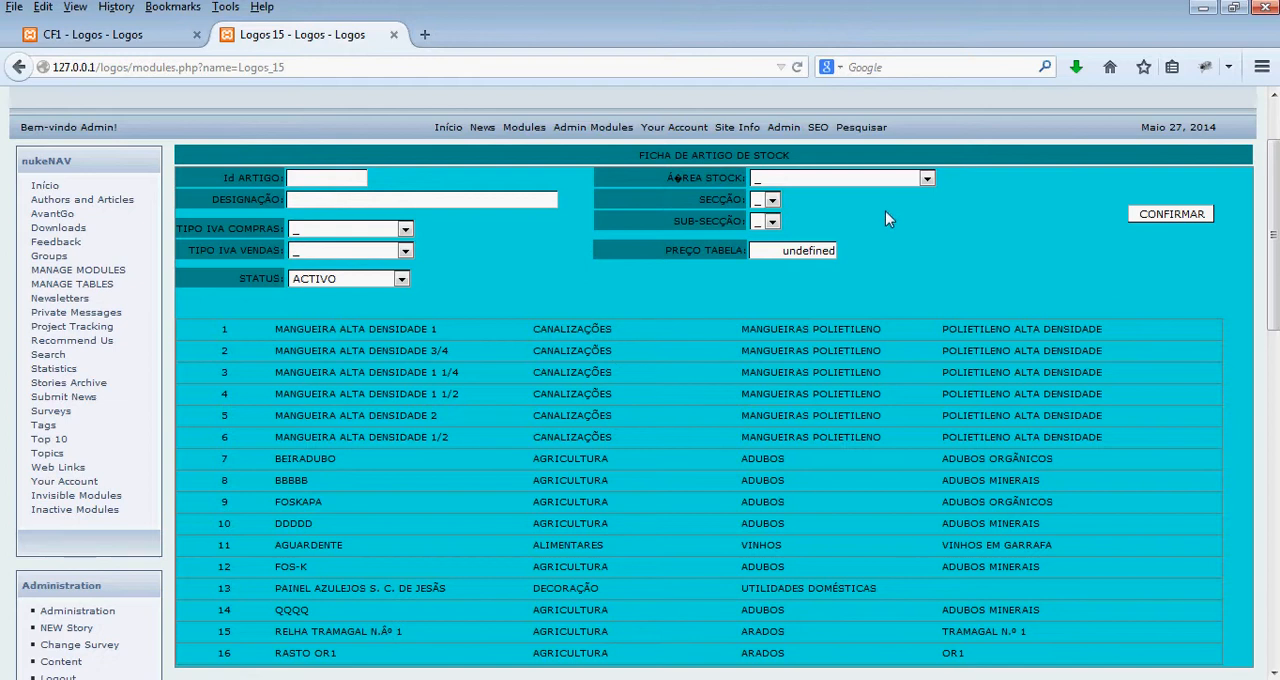
left_click(876, 180)
left_click(876, 184)
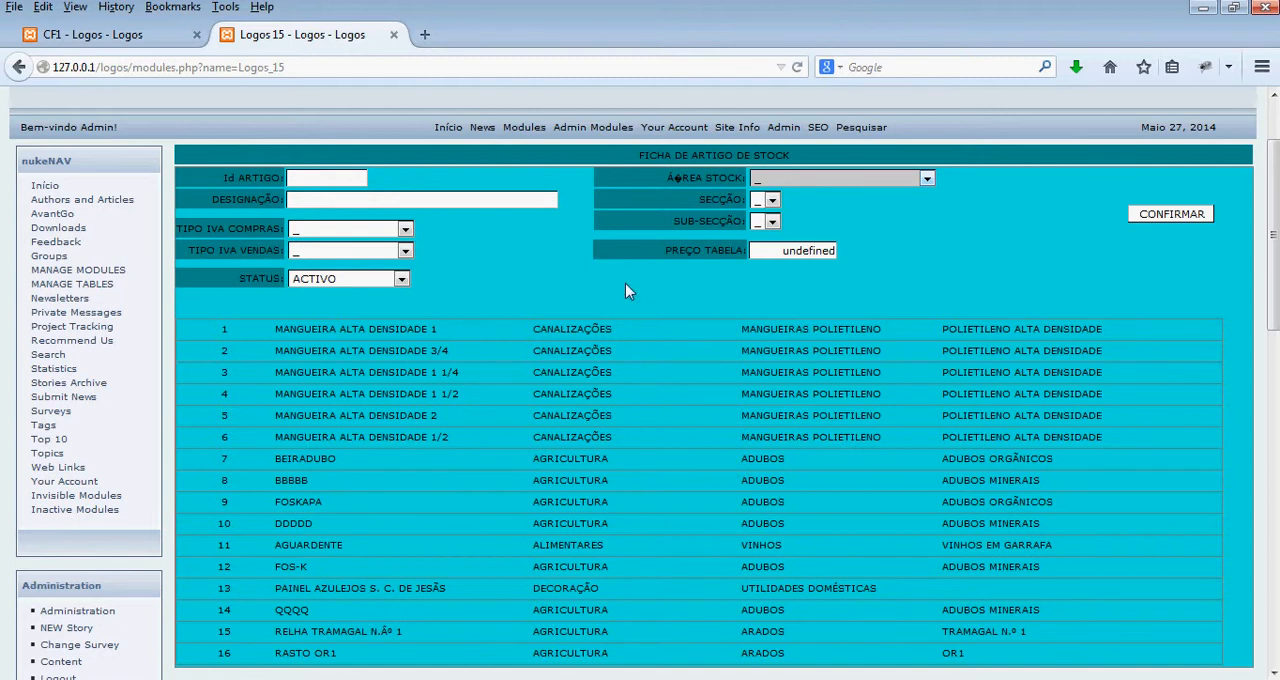
- Sort the artigos_stock records in cell 23's query (SQL 8) by the designacao field
left_click(115, 34)
left_click(540, 398)
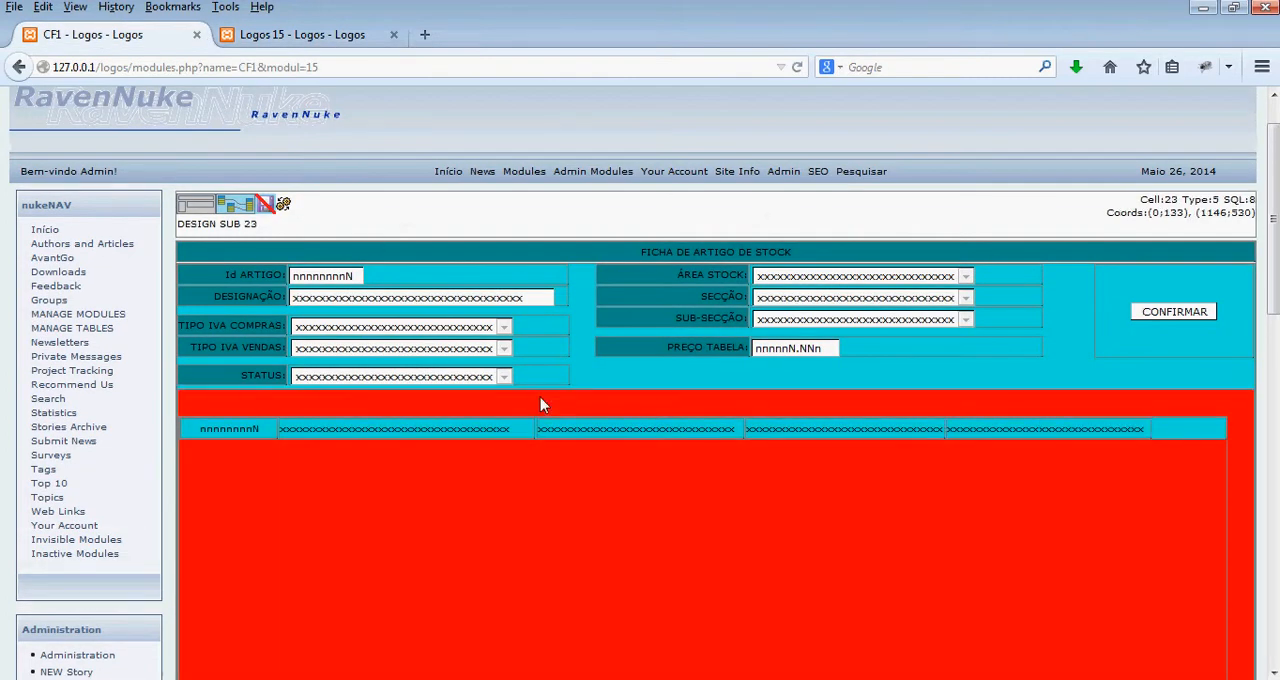
left_click(232, 205)
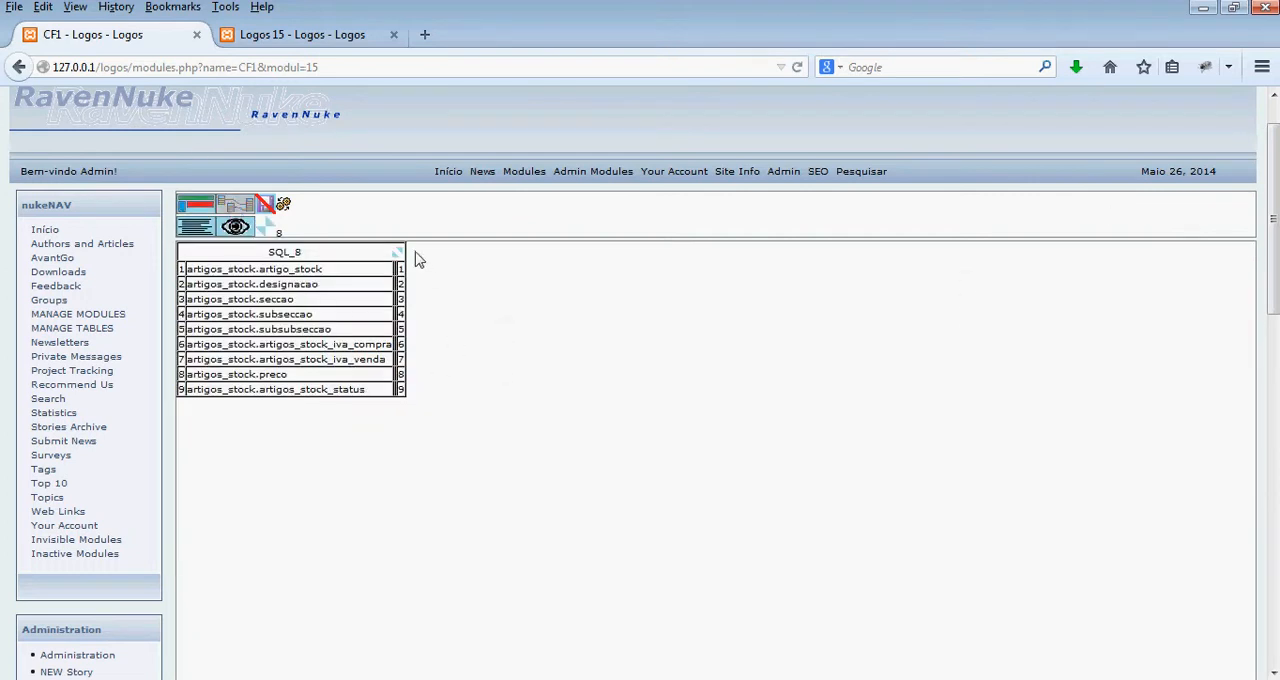
left_click(399, 256)
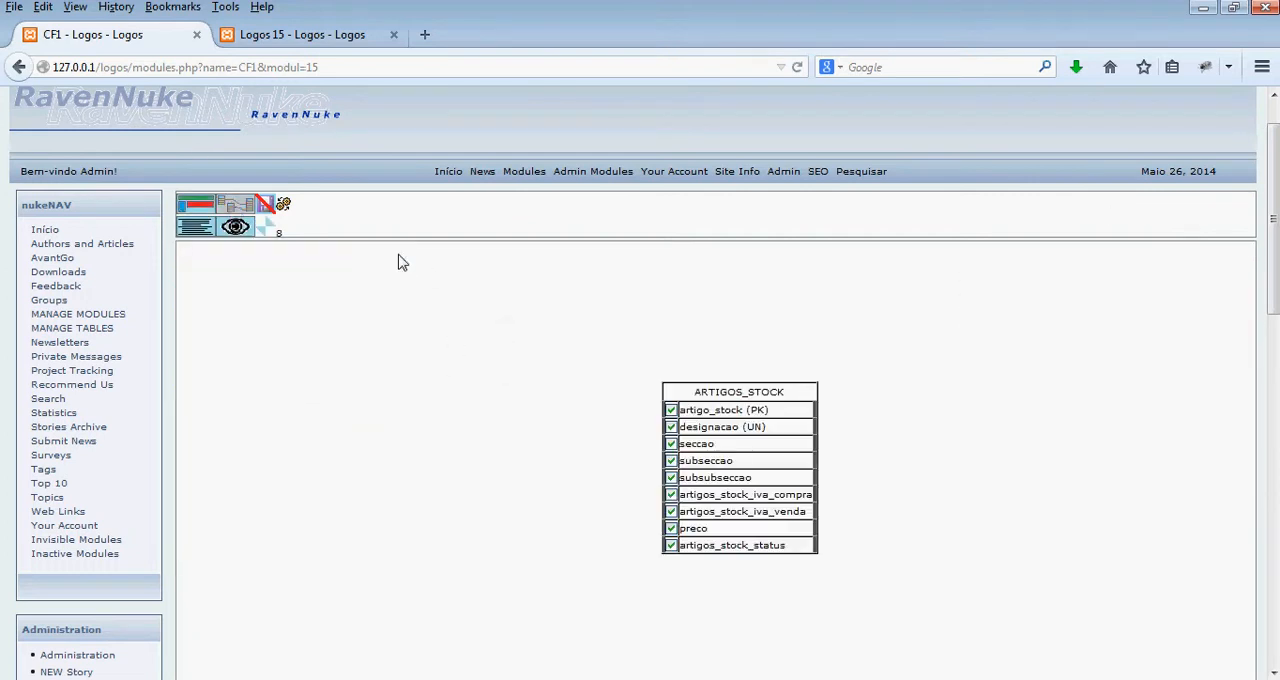
left_click(745, 430)
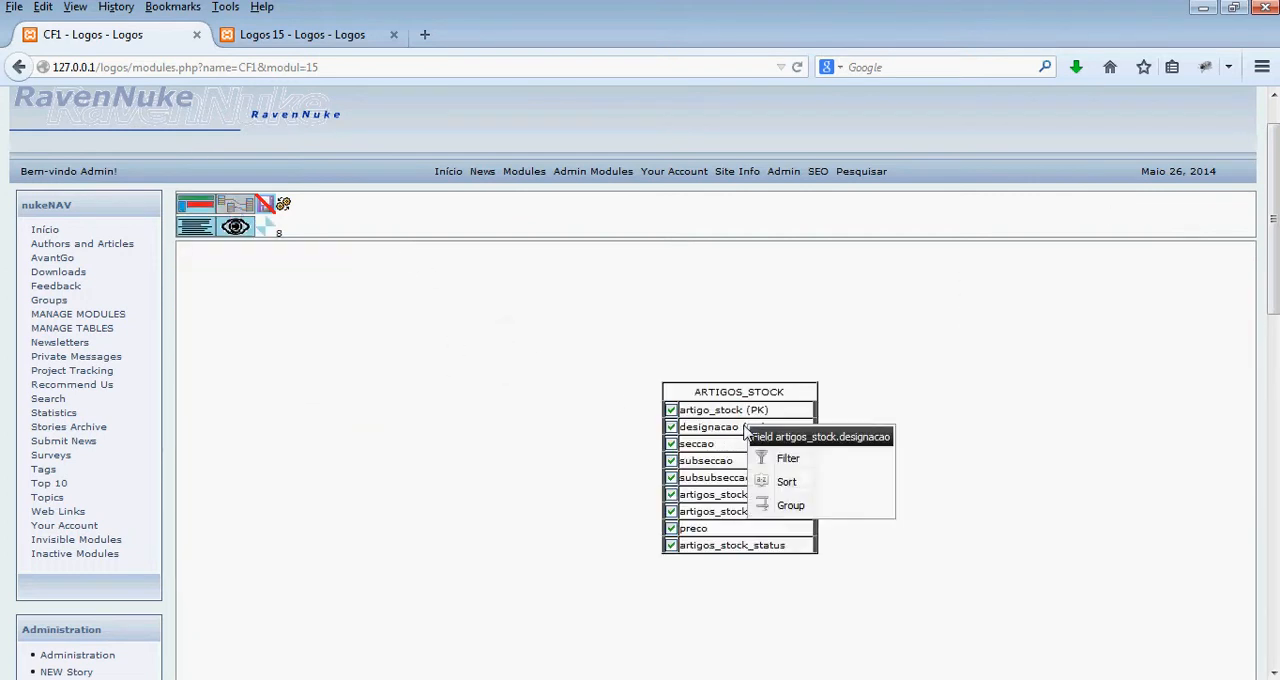
left_click(781, 481)
left_click(684, 422)
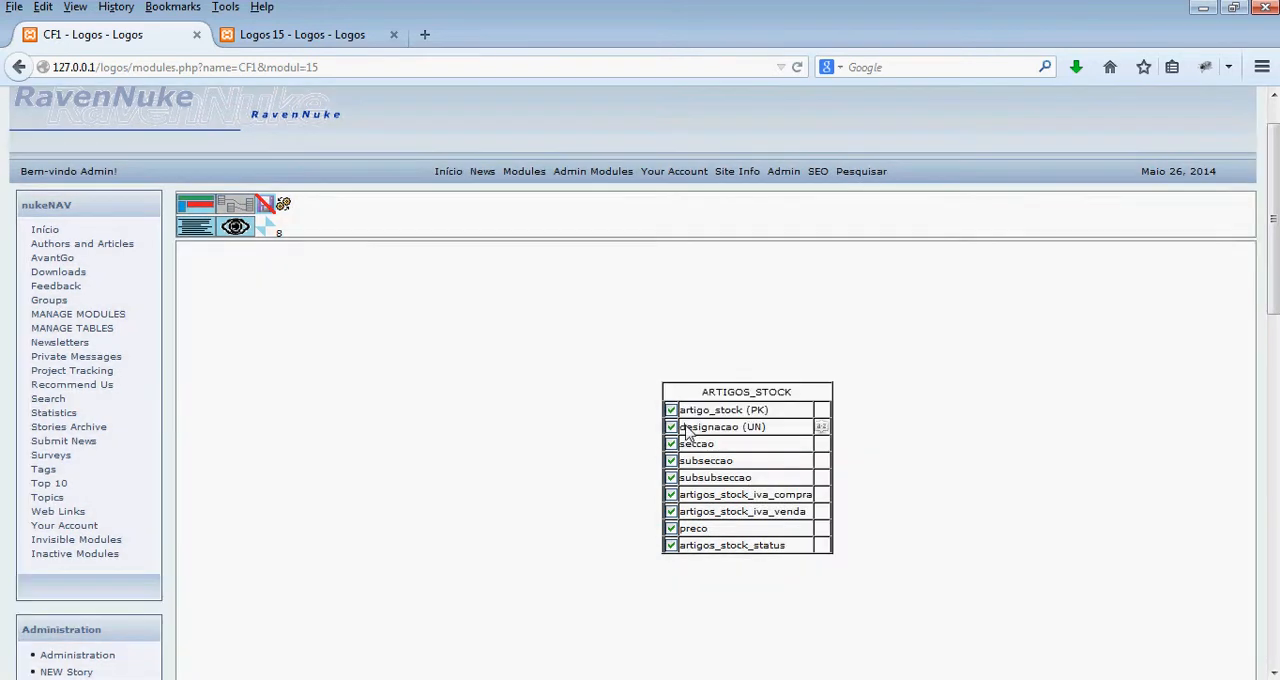
- Add an equals filter on artigos_stock.seccao that refers to the form's stock area cell
left_click(736, 447)
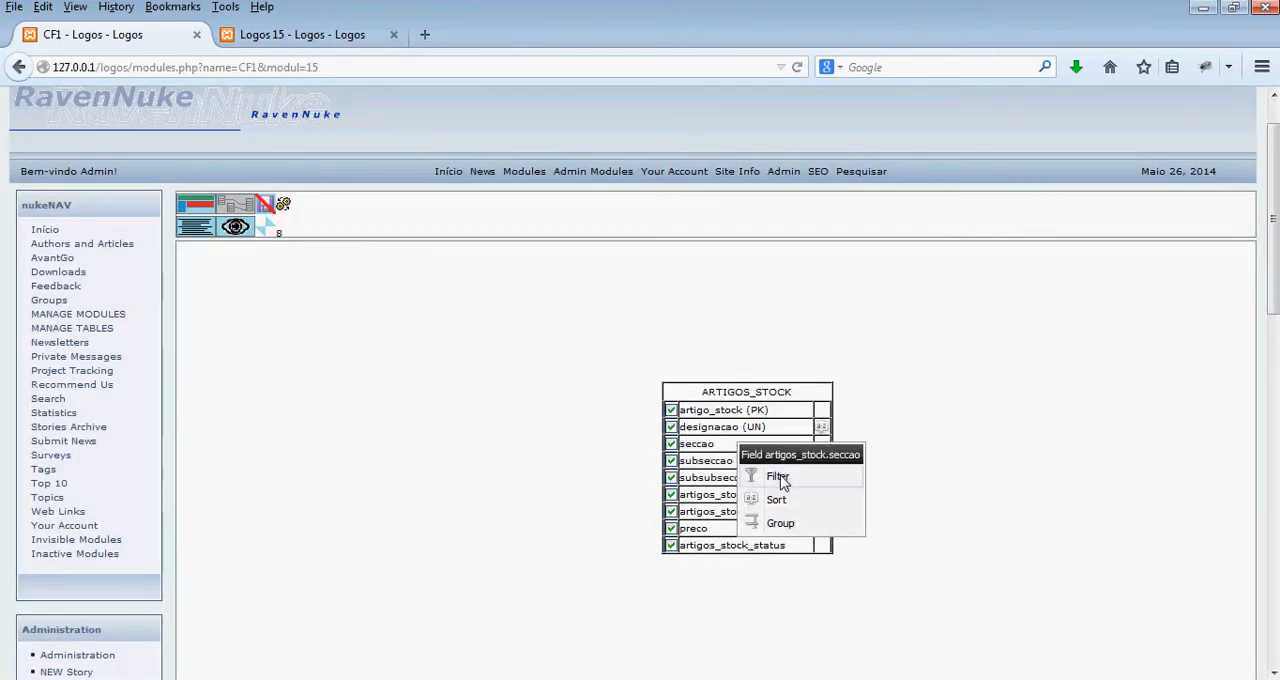
left_click(777, 473)
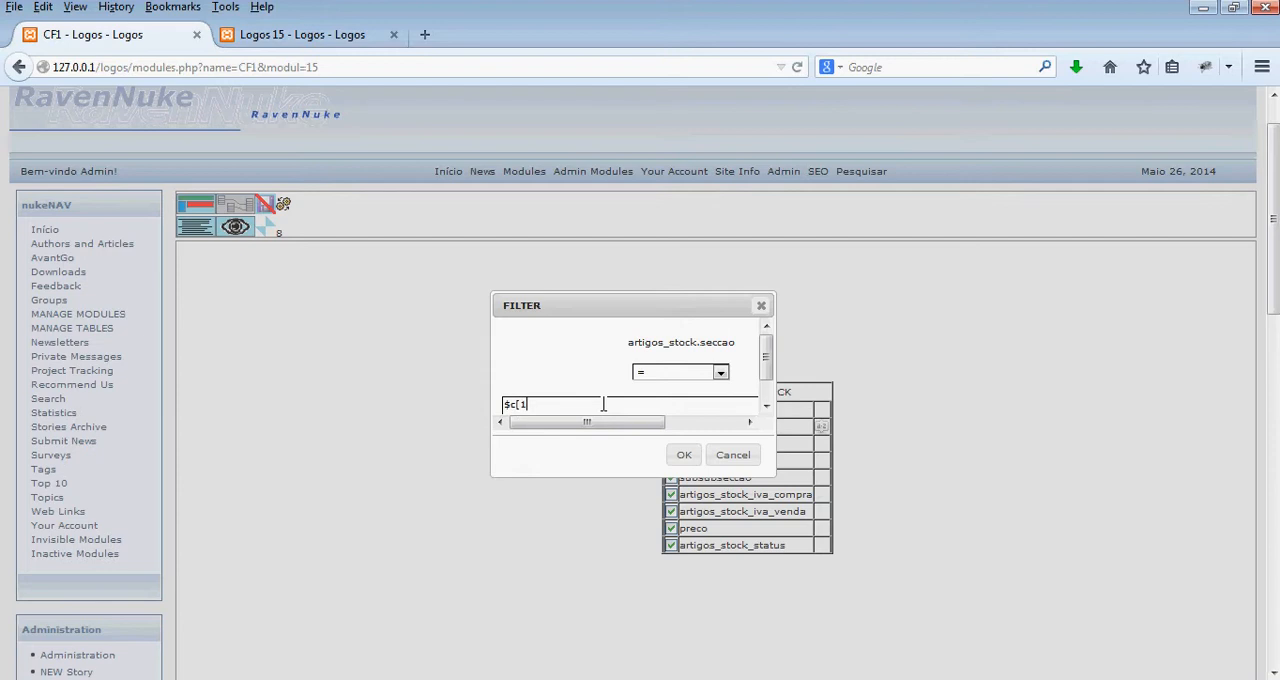
left_click(683, 457)
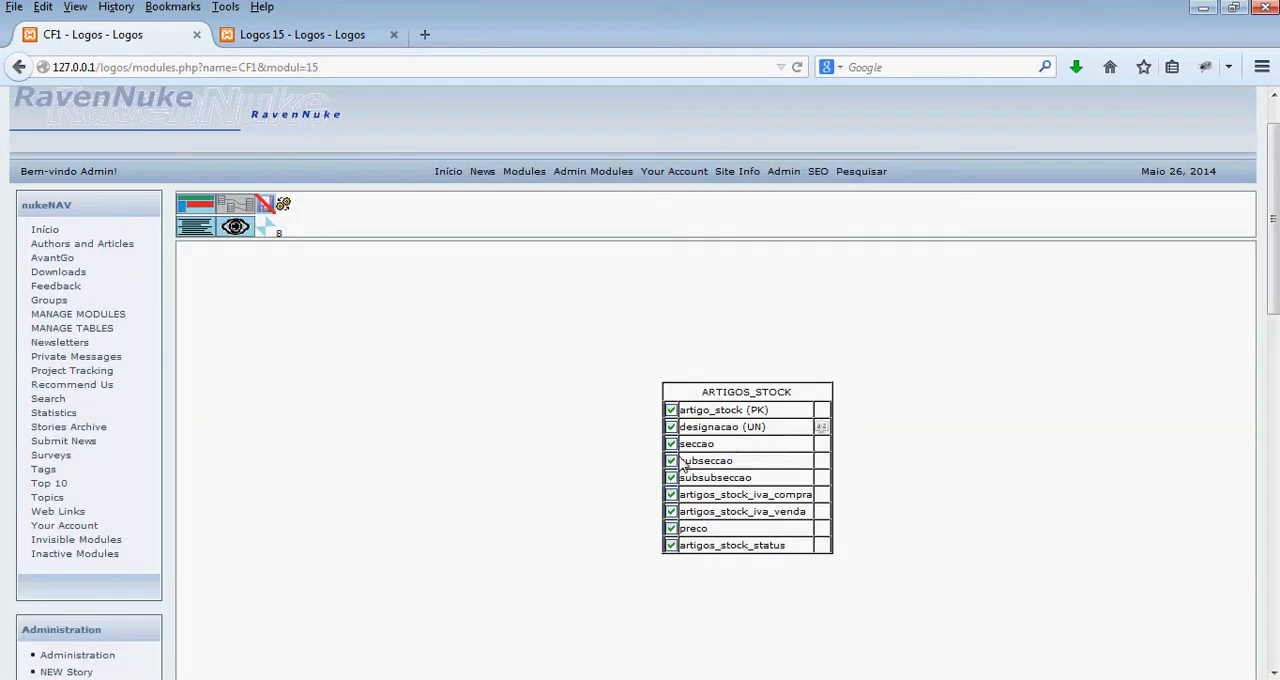
left_click(196, 210)
- Filter artigos_stock.subseccao in cell 23's query so that it equals $c[12]
left_click(242, 209)
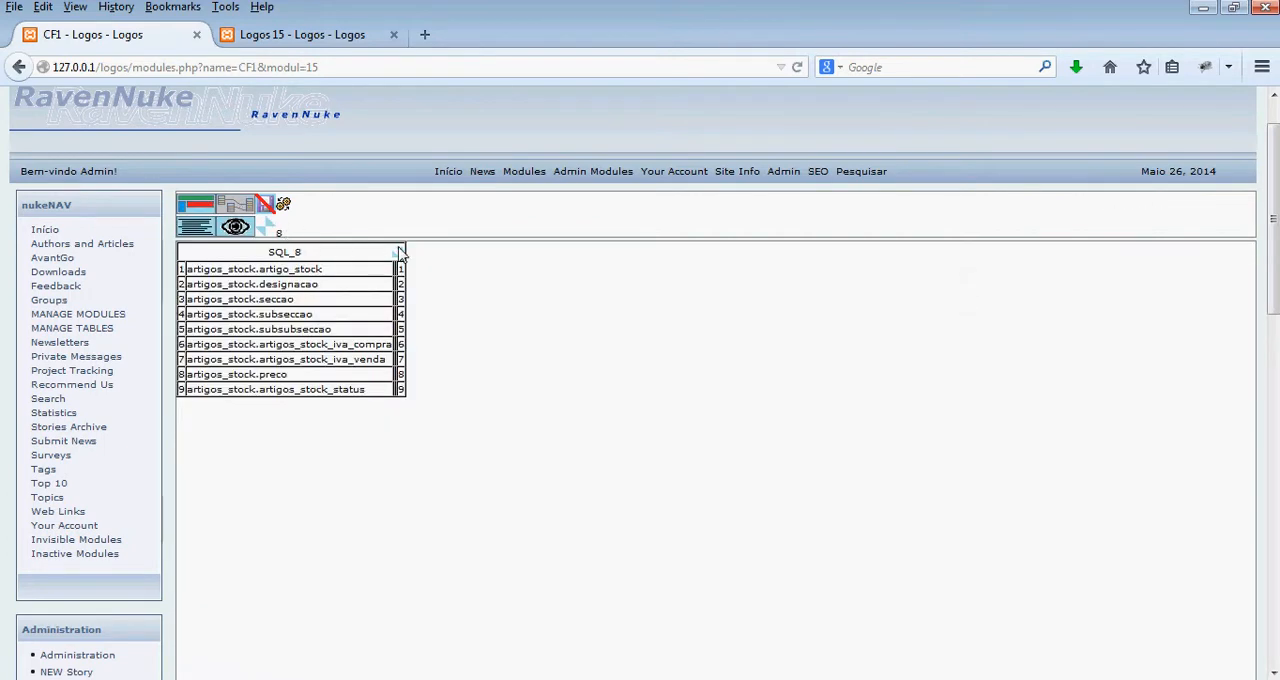
left_click(393, 253)
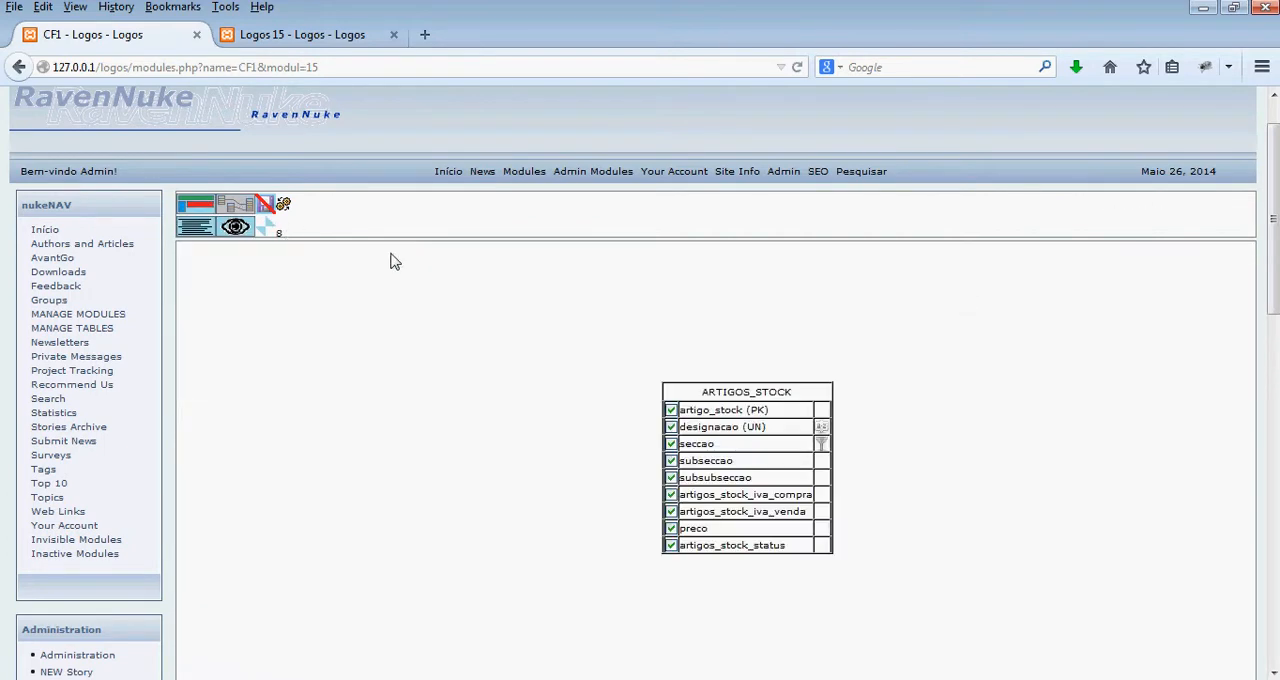
right_click(765, 463)
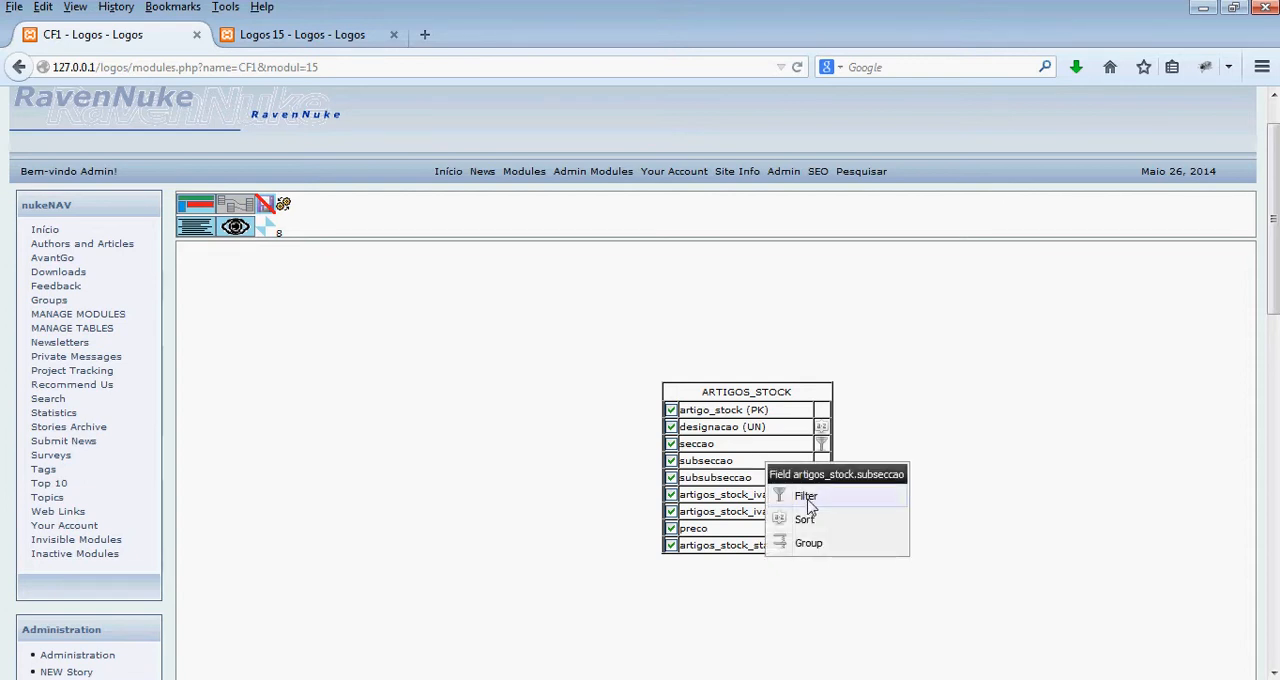
left_click(806, 498)
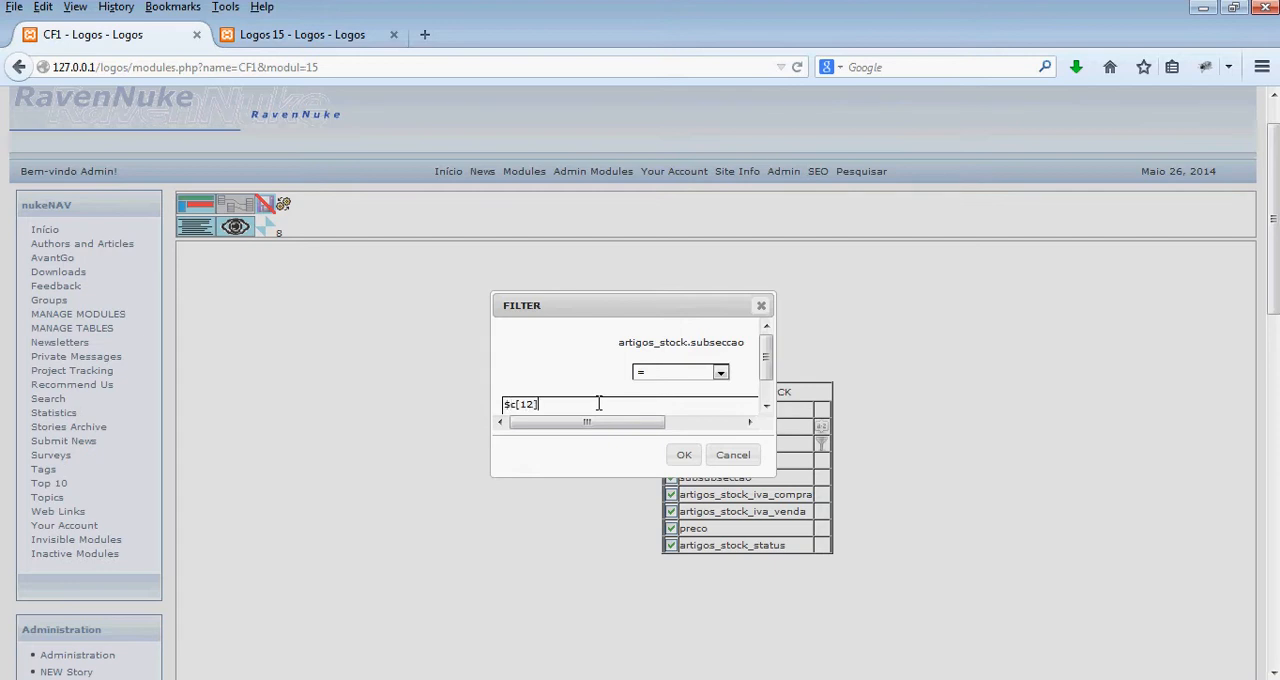
left_click(684, 454)
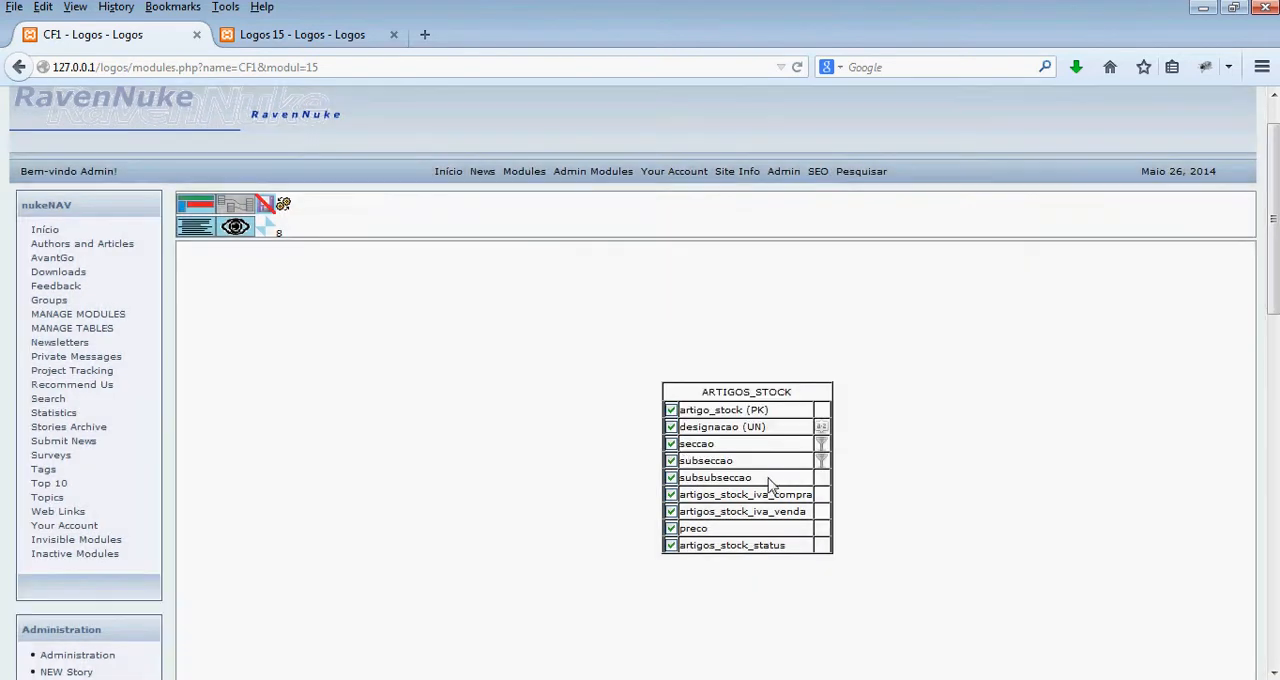
- Filter artigos_stock.subsubseccao so that it equals $c[14], and regenerate the module
left_click(779, 484)
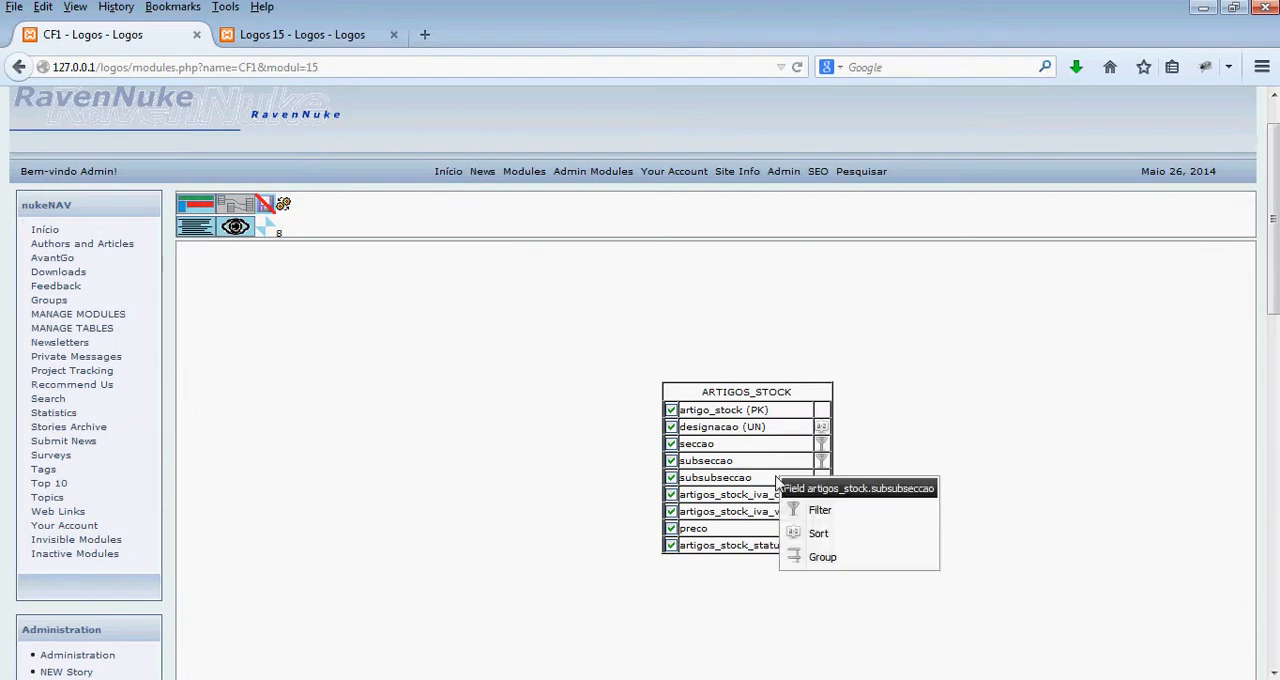
left_click(843, 516)
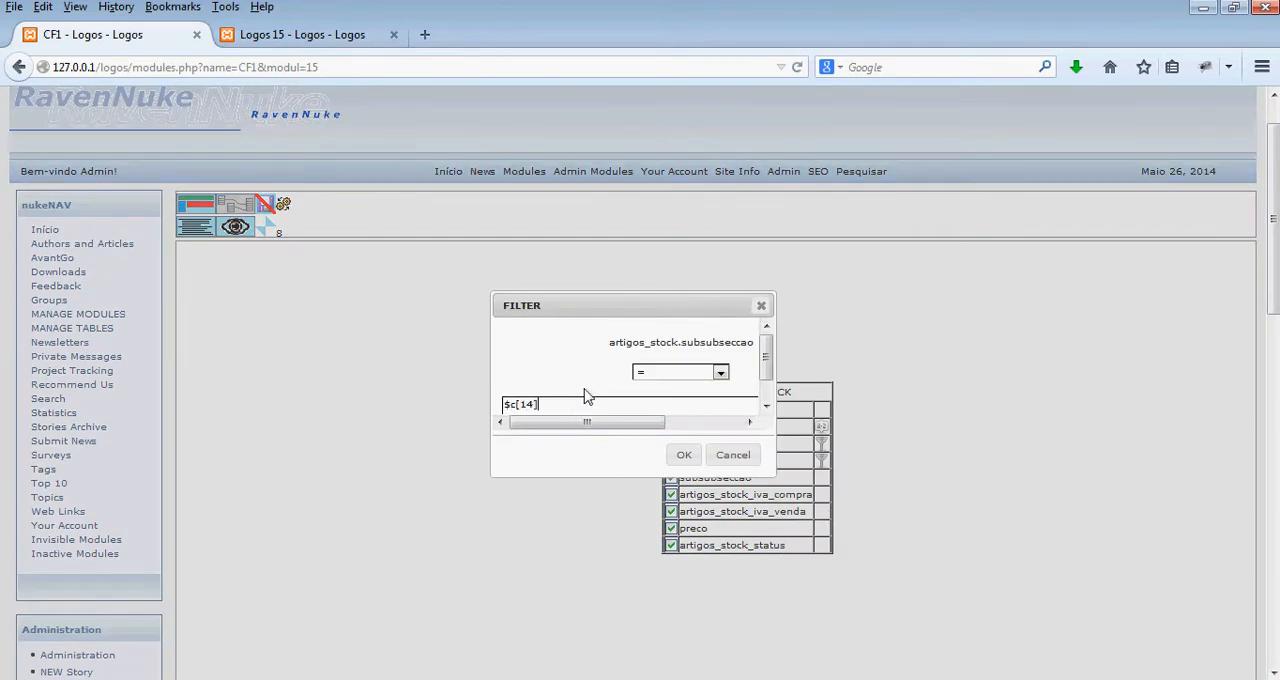
left_click(683, 455)
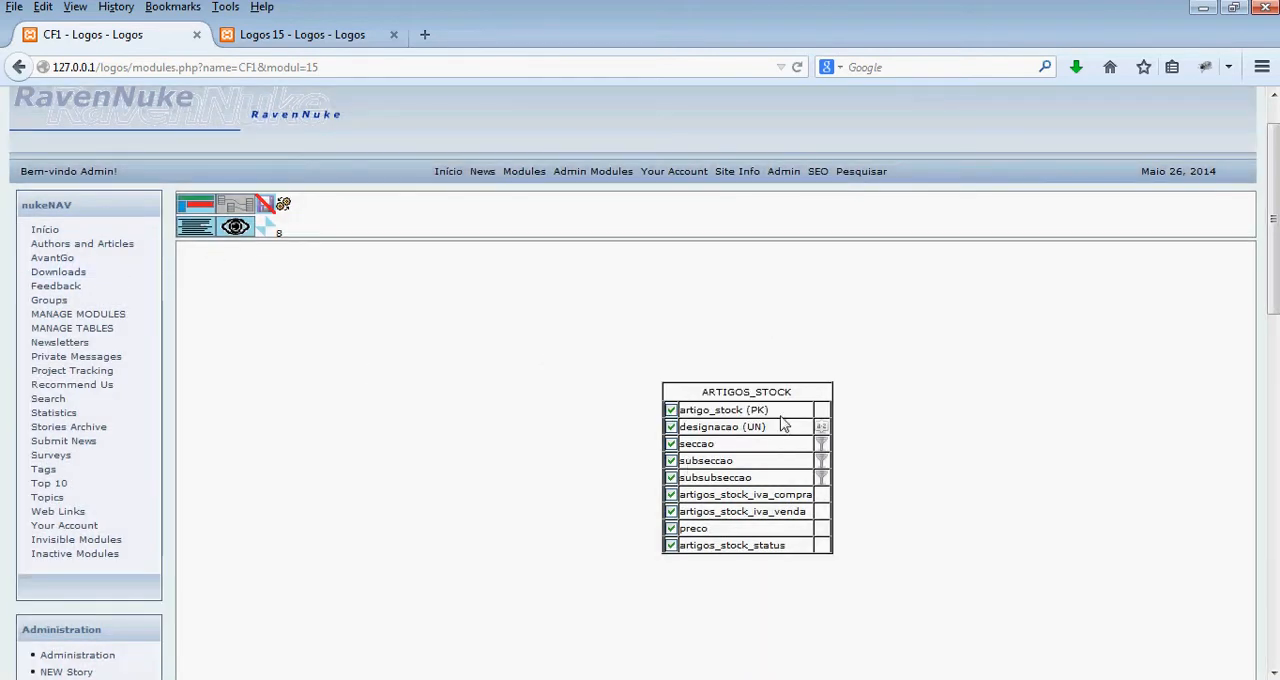
left_click(193, 210)
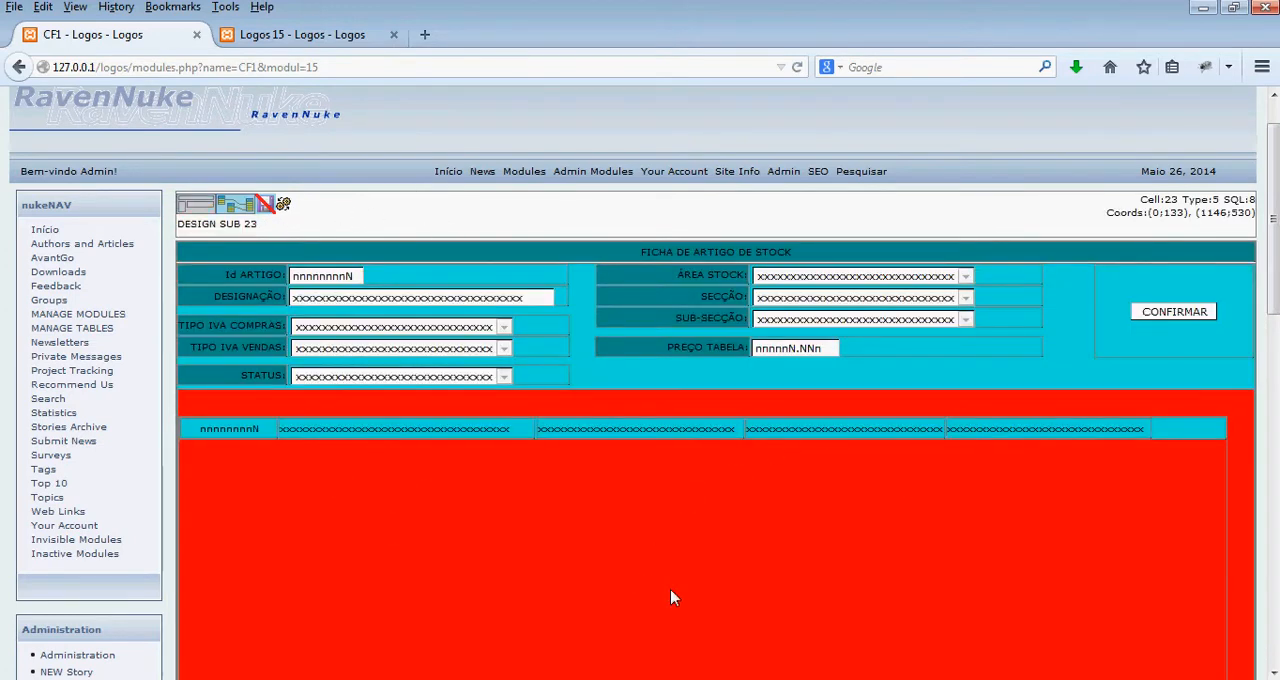
left_click(283, 206)
left_click(690, 495)
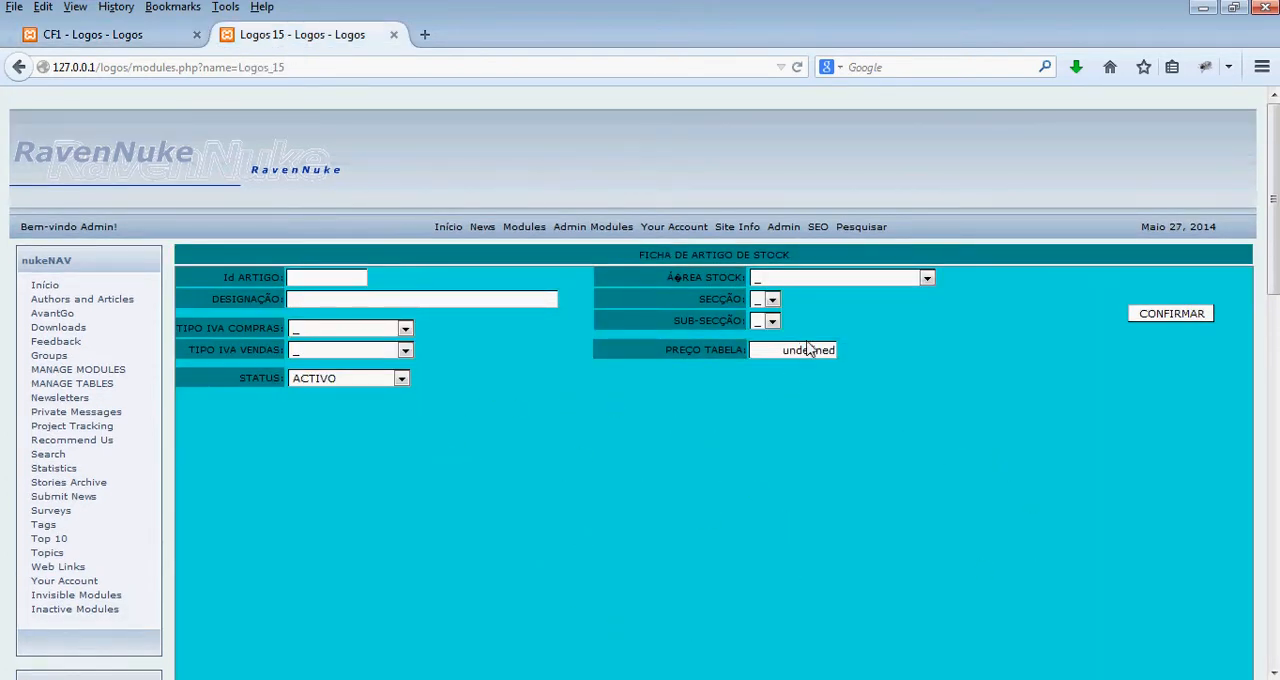
- Test the article list's filters on the Logos 15 page with AGRICULTURA, section ADUBOS and sub-section ADUBOS MINERAIS
left_click(812, 280)
left_click(800, 354)
left_click(814, 300)
left_click(809, 331)
left_click(800, 322)
left_click(803, 353)
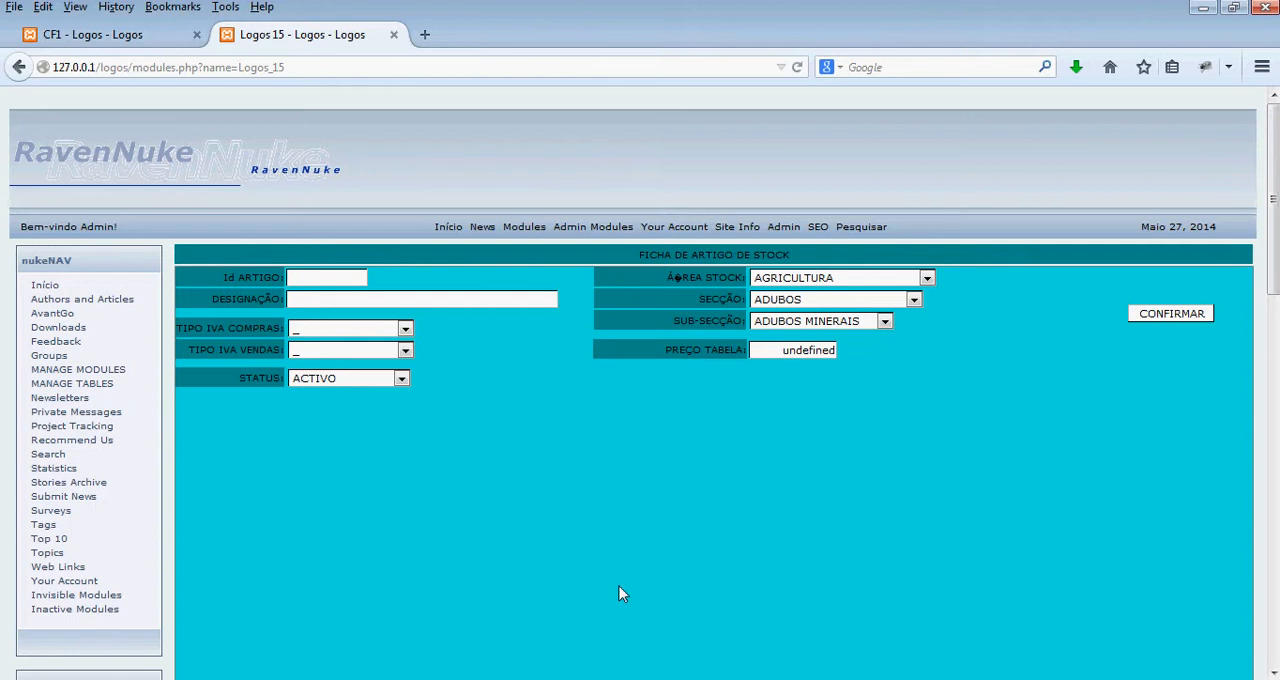
- Move the artigos_stock table aside in cell 23's query and insert the seccoes table, placed well to its left
key("ctrl+Tab")
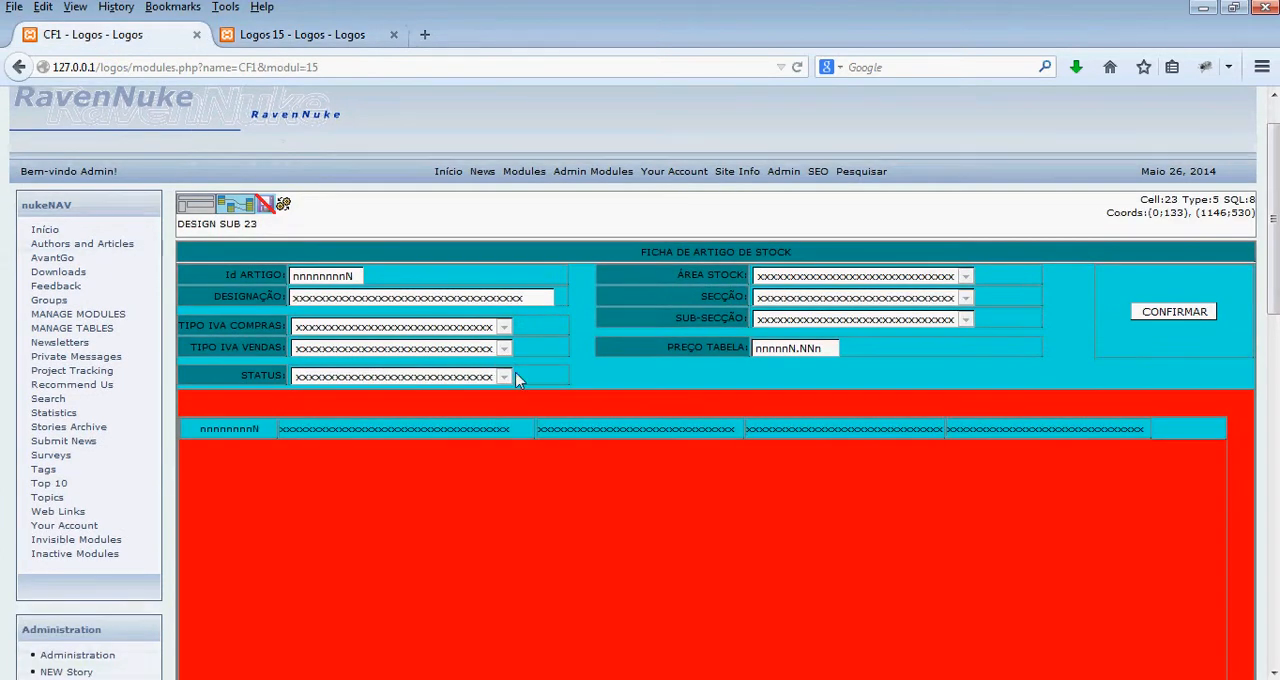
left_click(226, 208)
left_click(396, 256)
left_click_drag(712, 389, 1088, 295)
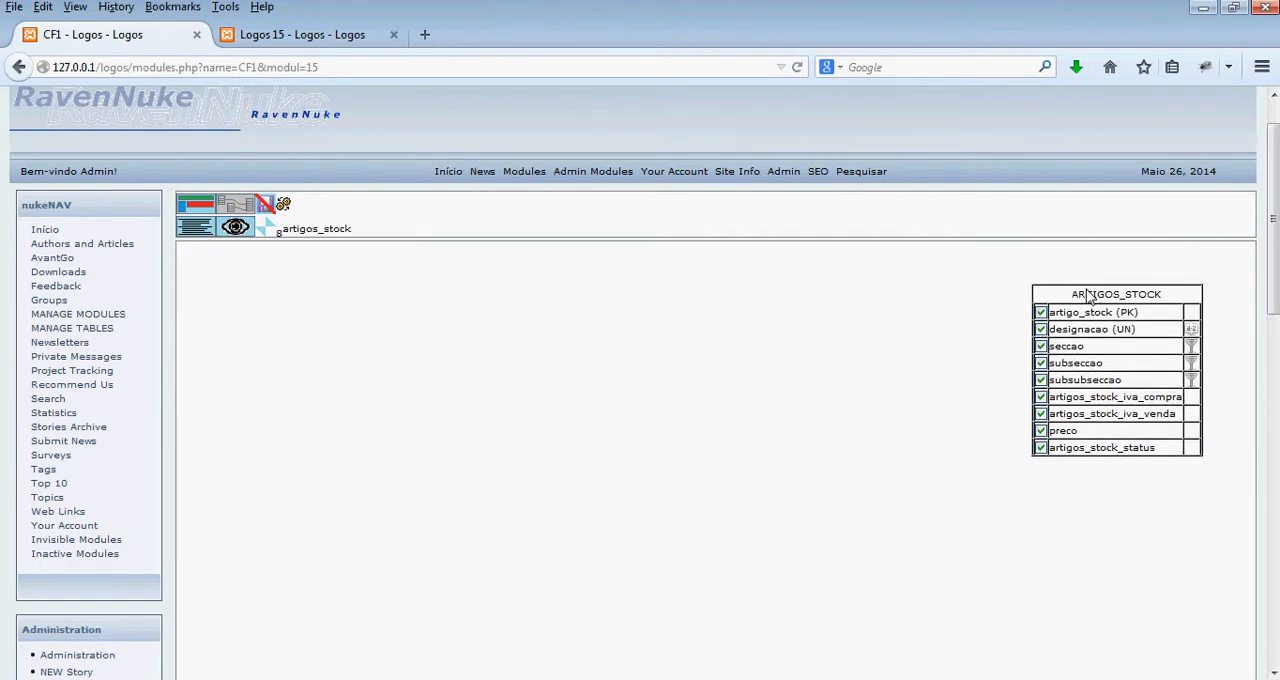
right_click(438, 310)
left_click(488, 341)
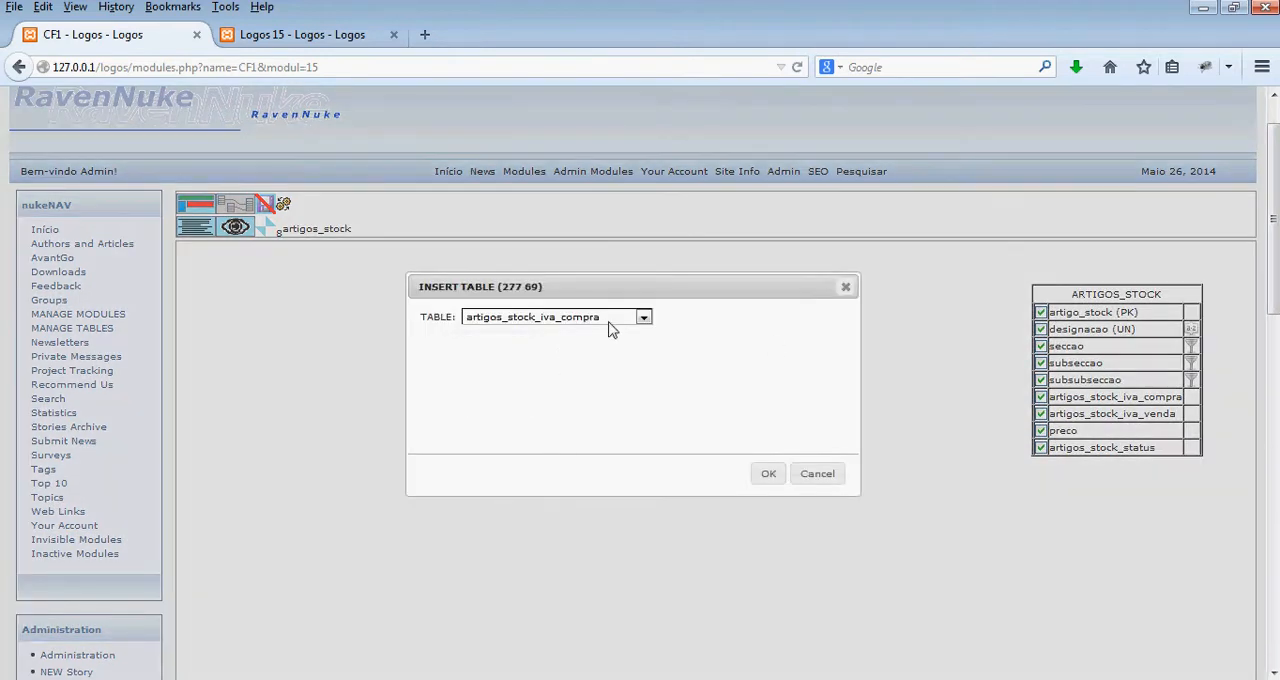
left_click(612, 318)
left_click(601, 390)
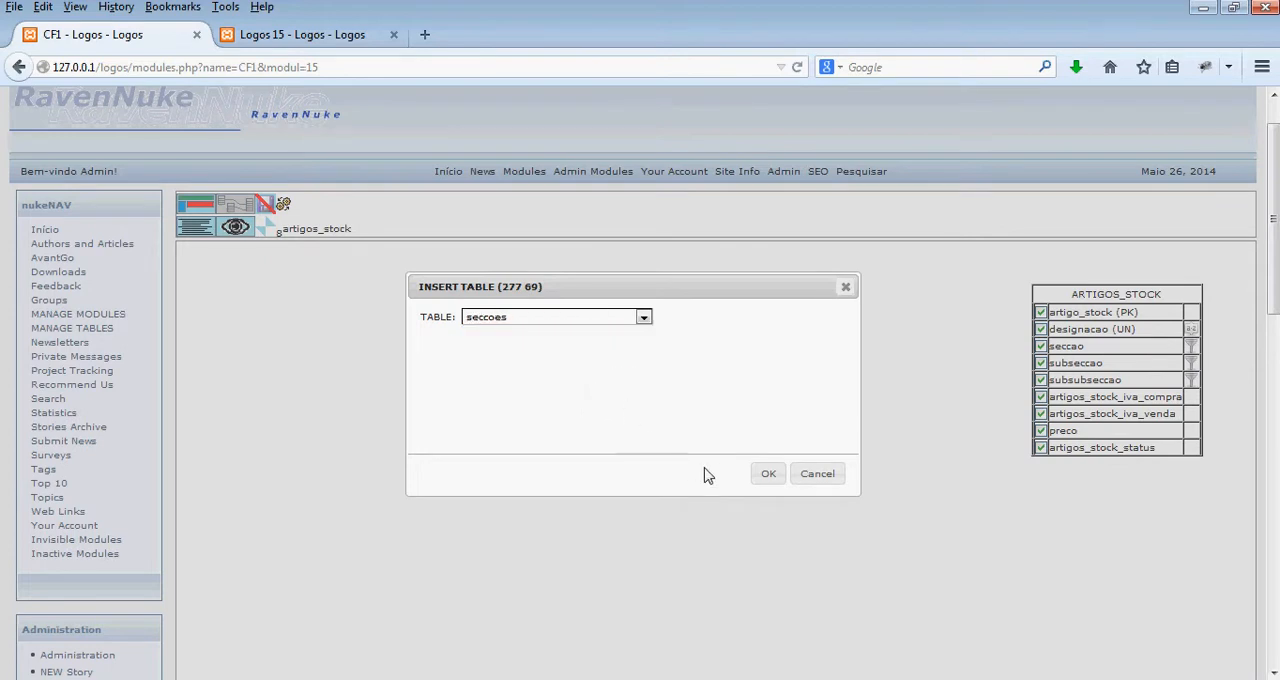
left_click(766, 475)
left_click_drag(530, 322, 418, 281)
- Insert the subseccoes table into cell 23's query, below the seccoes table
right_click(455, 368)
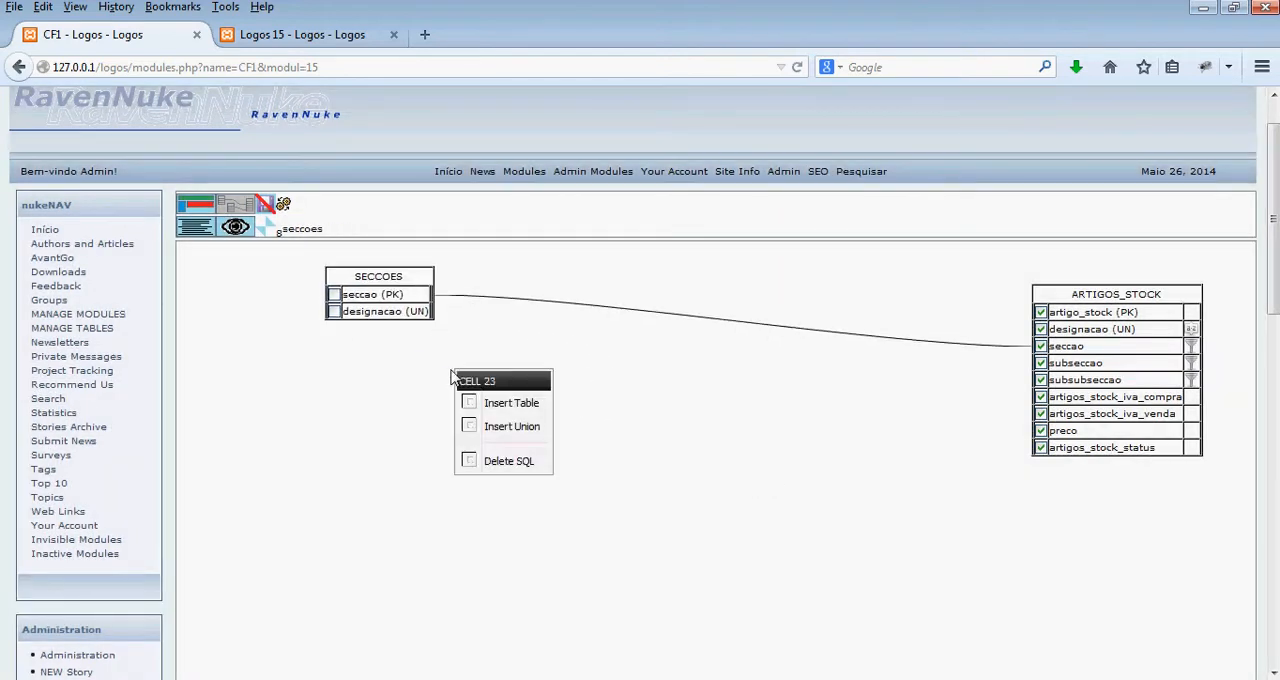
left_click(500, 402)
left_click(594, 320)
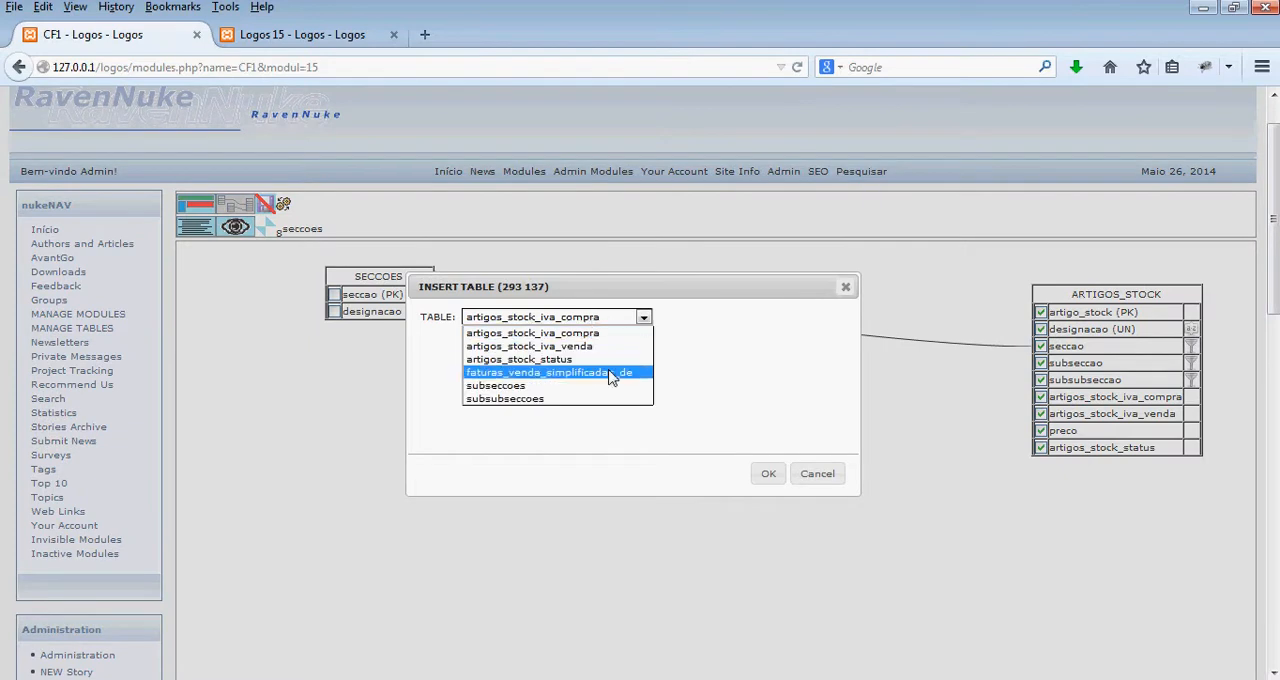
left_click(605, 382)
left_click(768, 474)
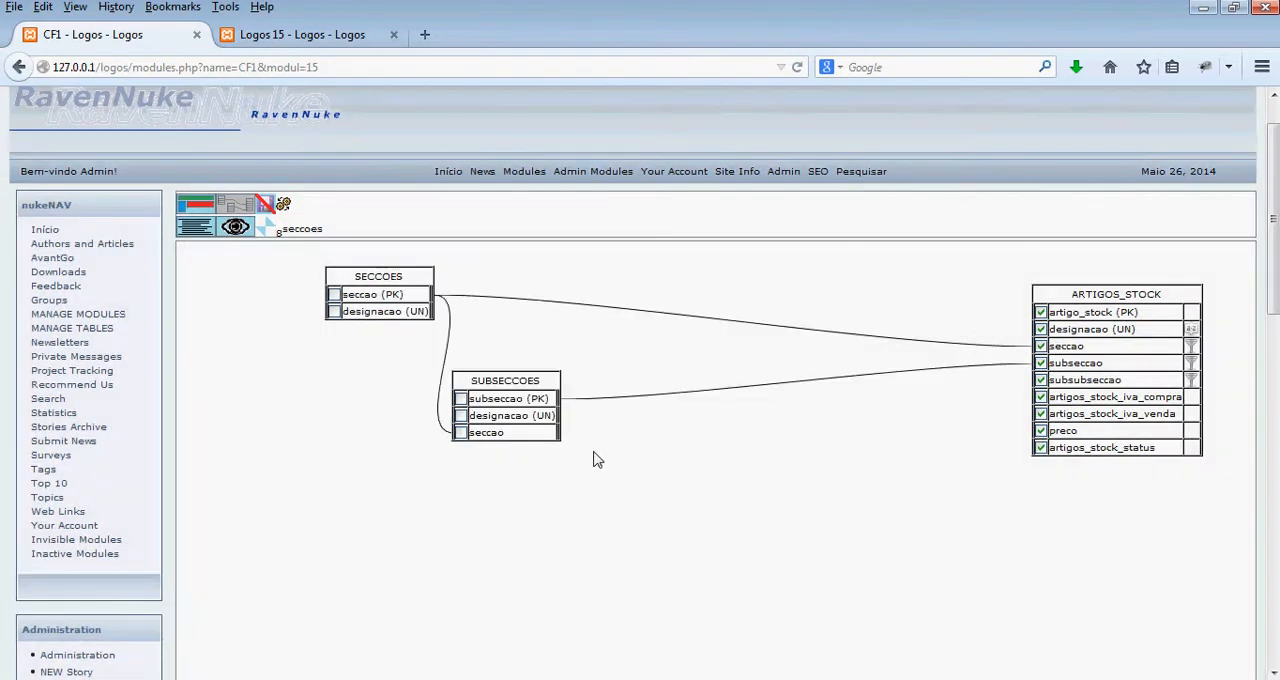
- Insert the subsubseccoes table into cell 23's query, below and to the right of subseccoes
right_click(636, 510)
left_click(685, 541)
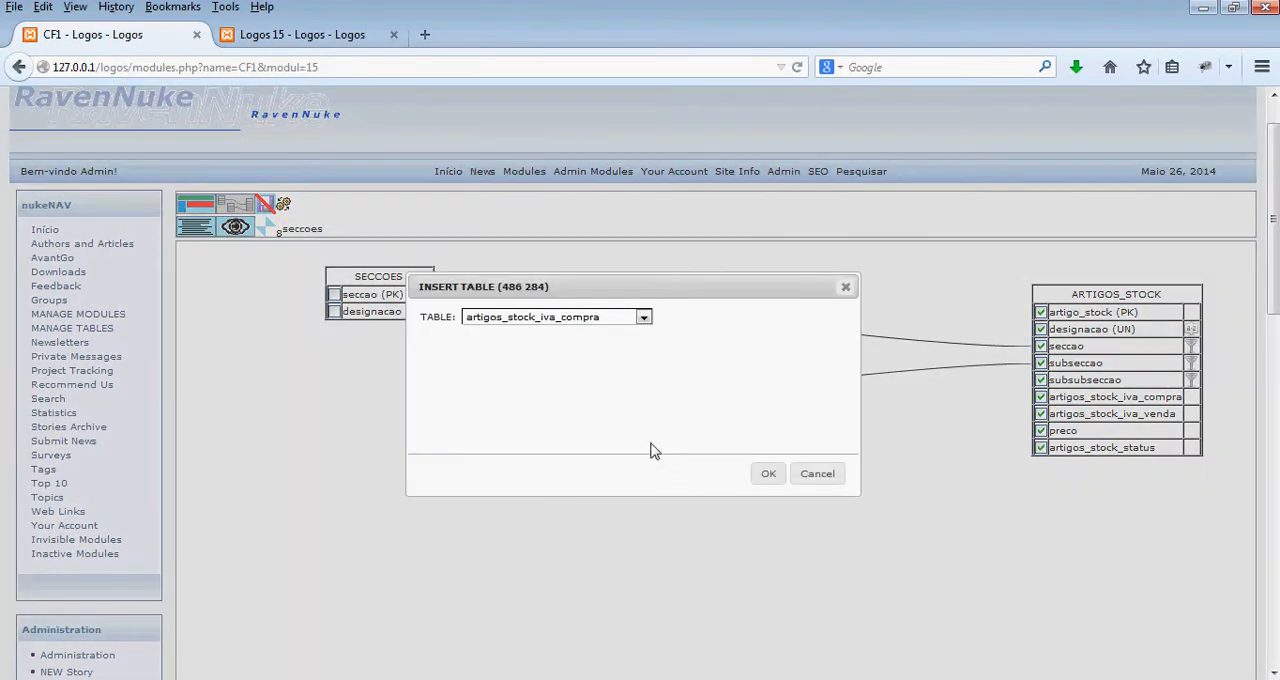
left_click(604, 318)
left_click(598, 385)
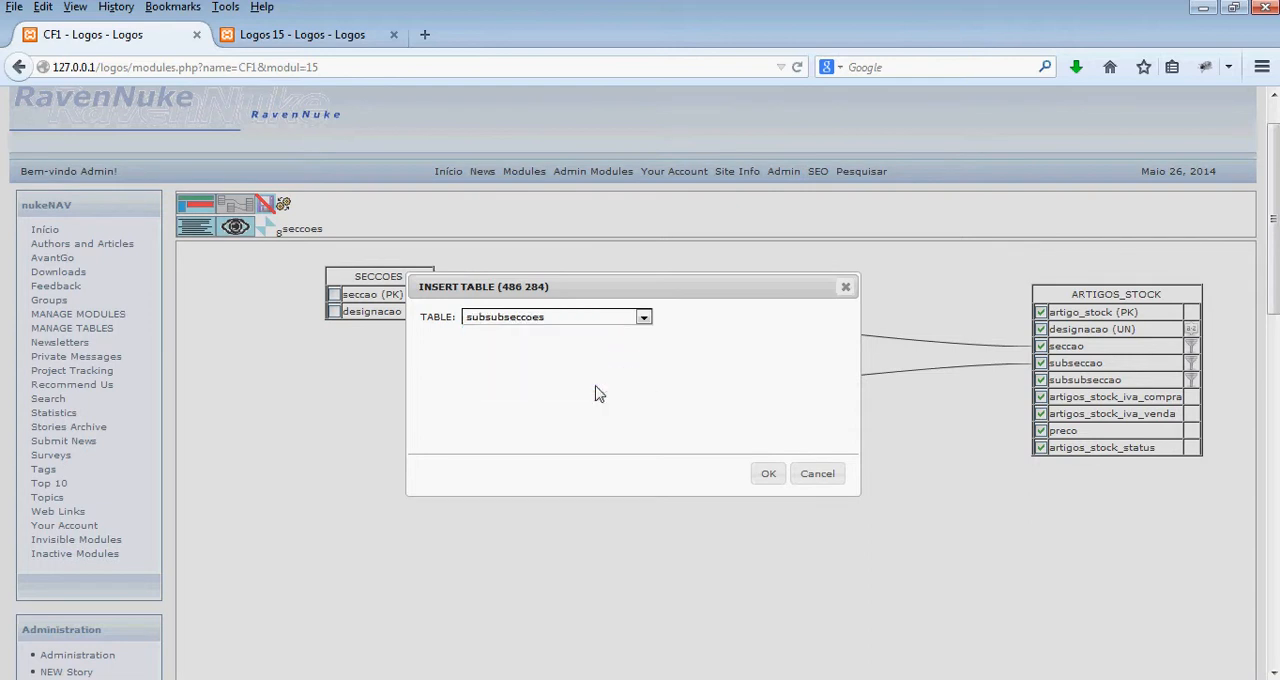
left_click(768, 474)
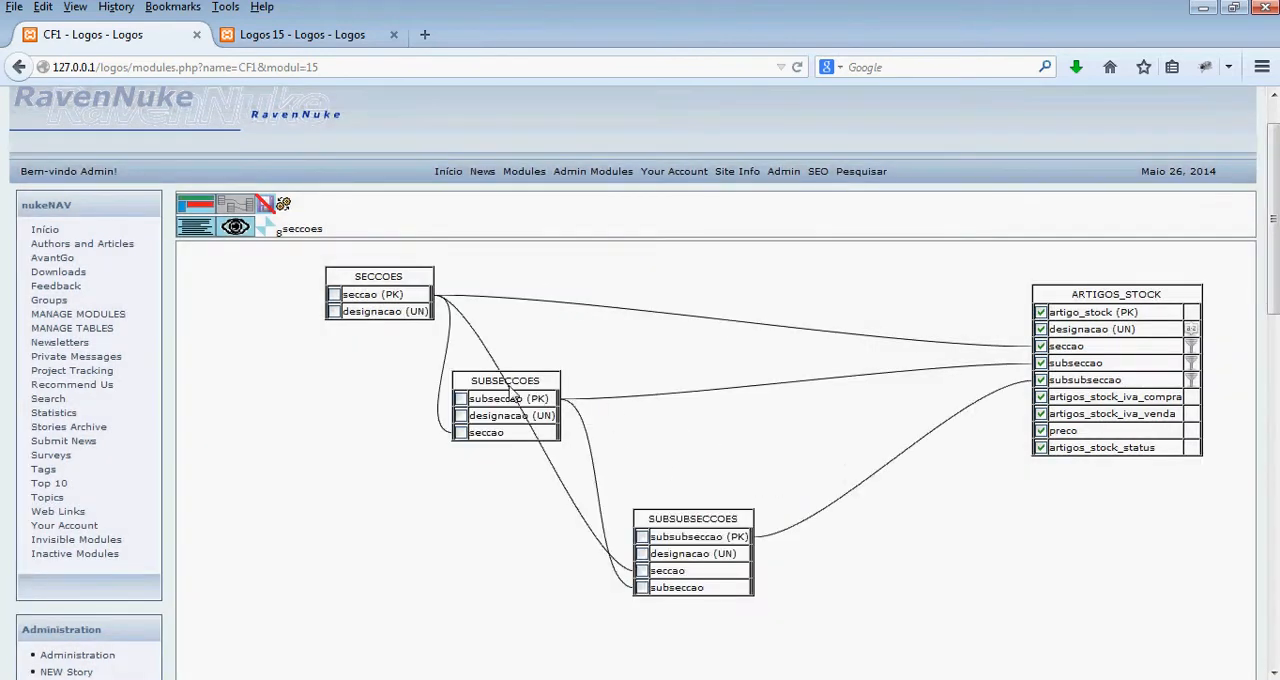
- Spread out the seccoes, subseccoes and subsubseccoes tables so their links to artigos_stock are easy to follow
left_click_drag(320, 275, 200, 253)
left_click_drag(510, 382, 404, 445)
left_click_drag(680, 522, 761, 480)
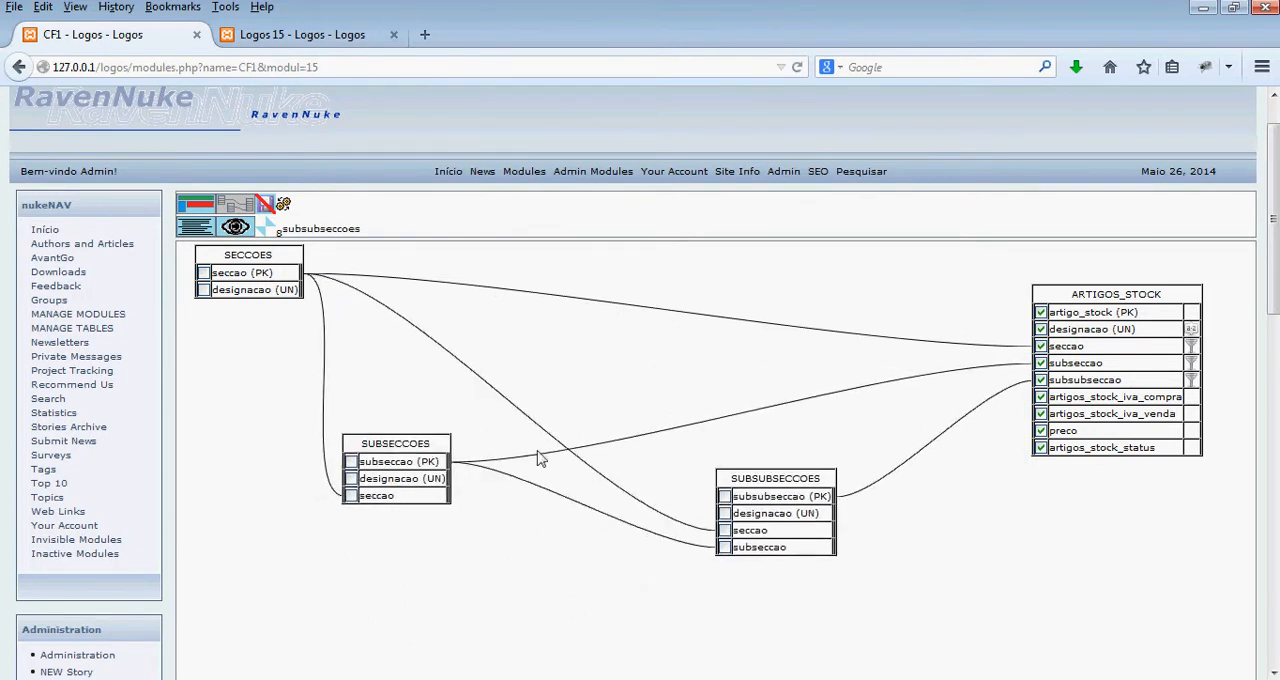
- Return to the form design and regenerate the module with the joined tables
left_click(195, 205)
left_click(283, 205)
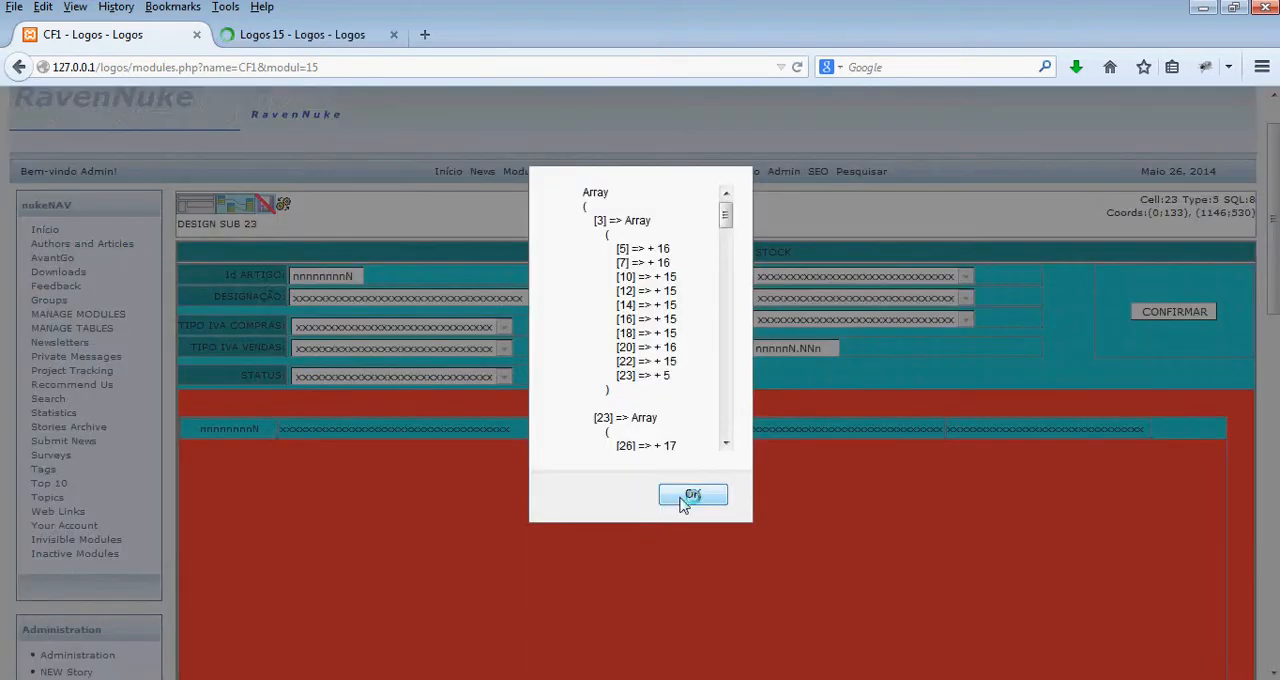
left_click(692, 494)
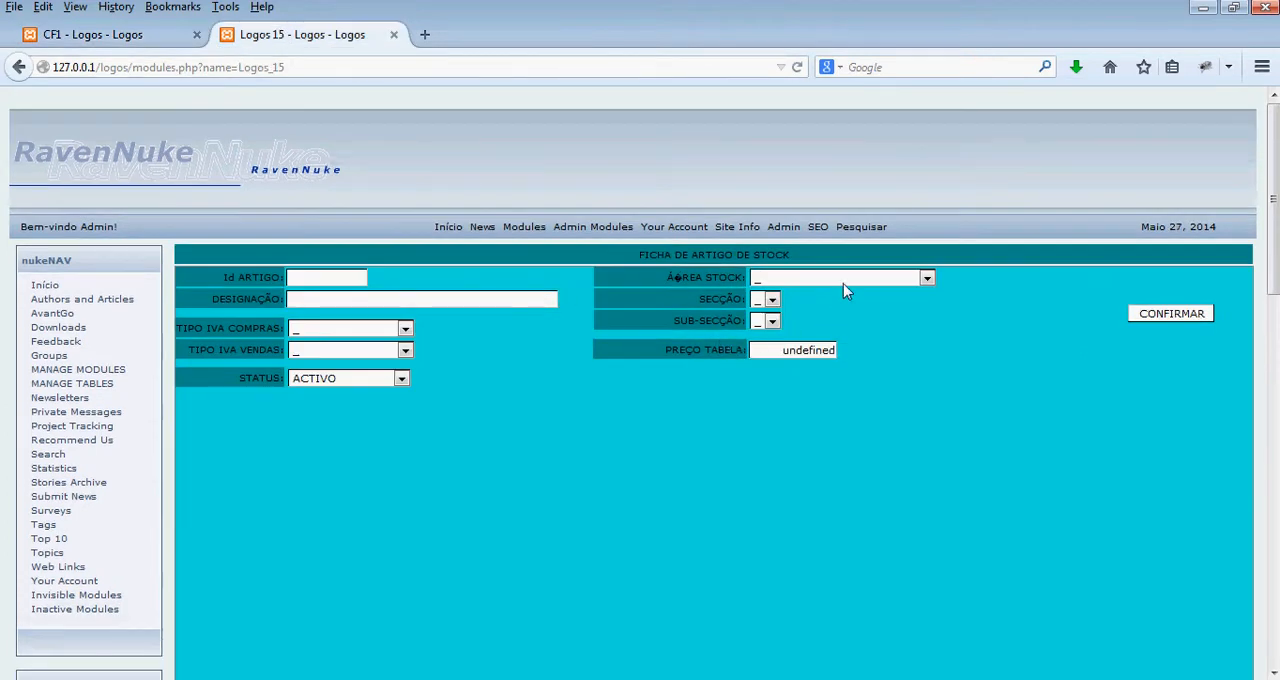
- In the generated module, list the articles in area CANALIZAÇÕES, section MANGUEIRAS POLIETILENO and sub-section POLIETILENO ALTA DENSIDADE
left_click(843, 288)
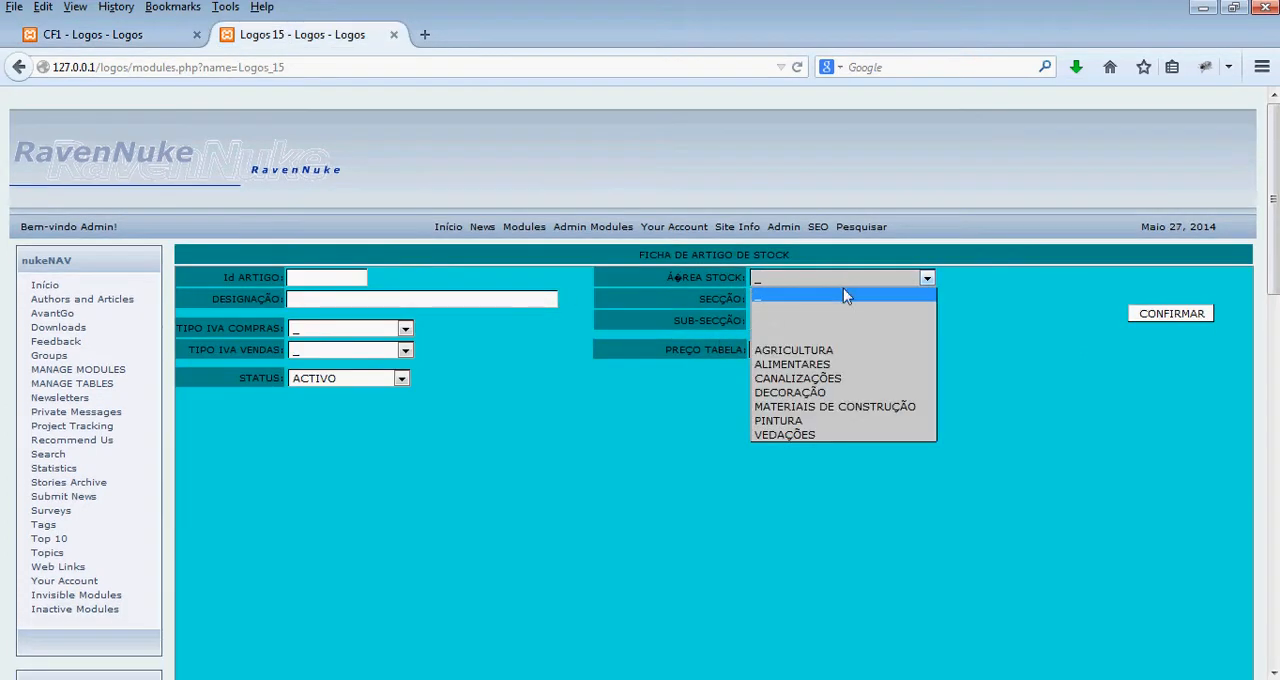
left_click(800, 377)
left_click(797, 300)
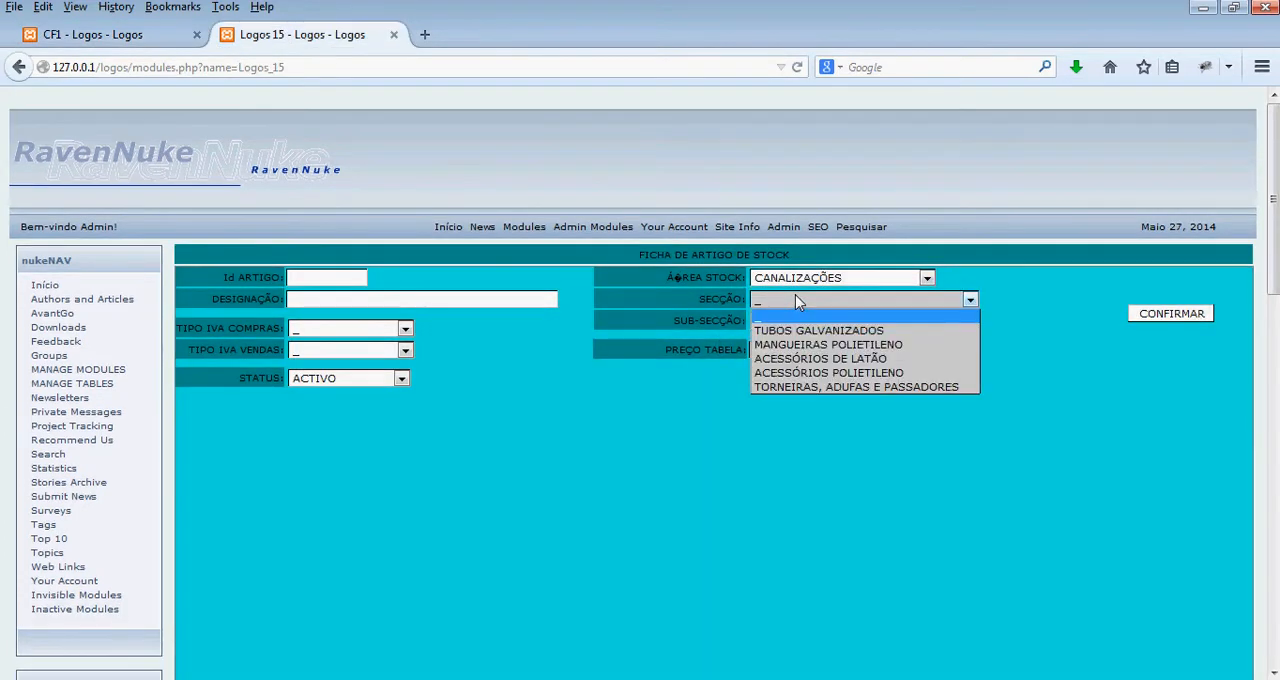
left_click(815, 345)
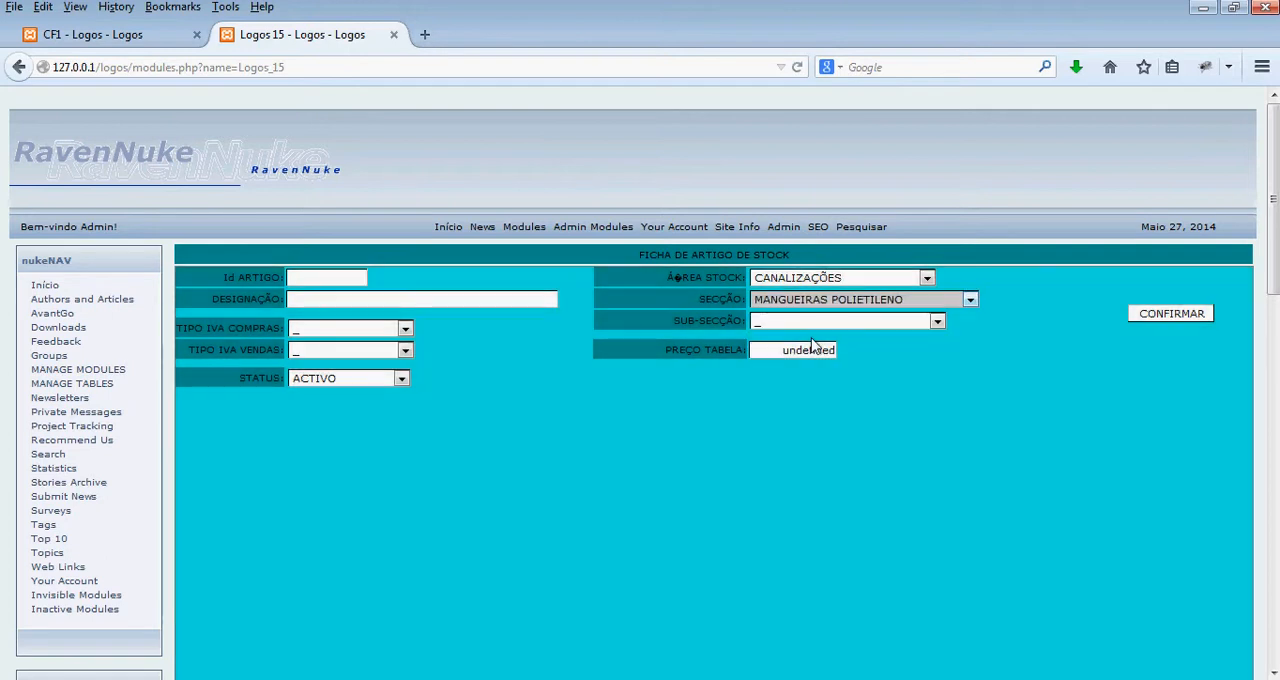
left_click(775, 322)
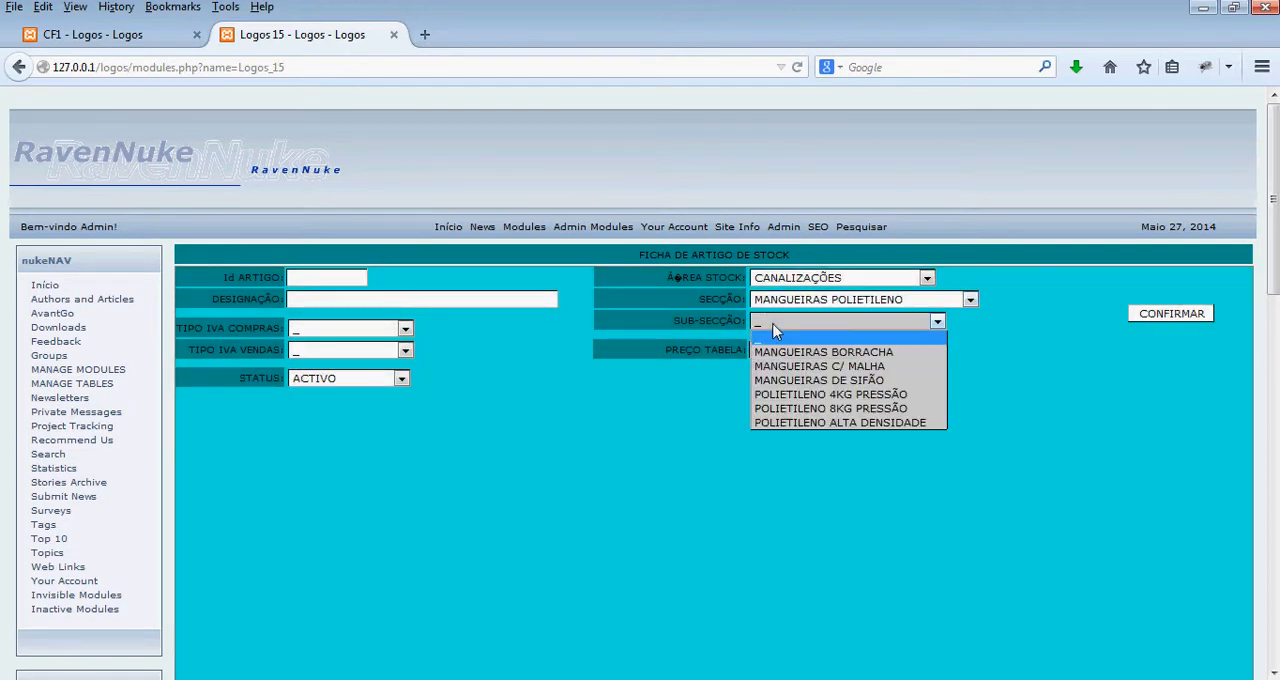
left_click(818, 423)
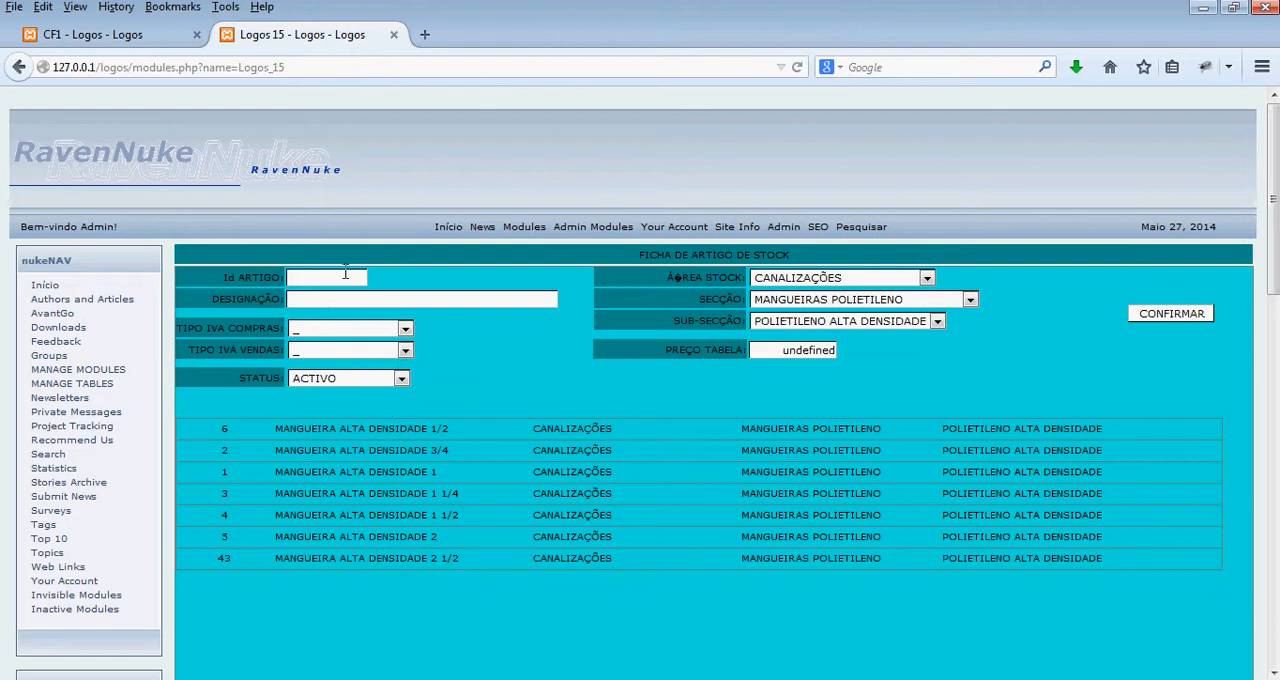
- Load article 1 and article 7 by their ID to test how the list follows each record
left_click(305, 278)
left_click(531, 375)
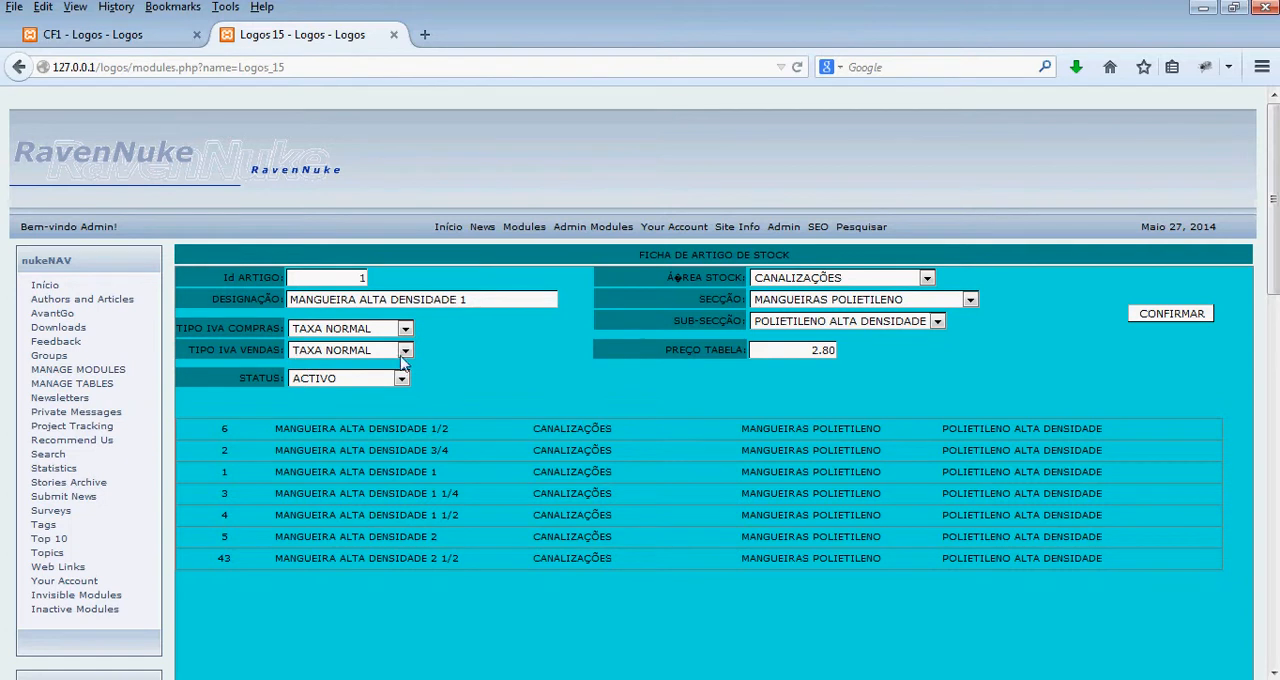
left_click_drag(348, 278, 388, 278)
type("7")
key("Return")
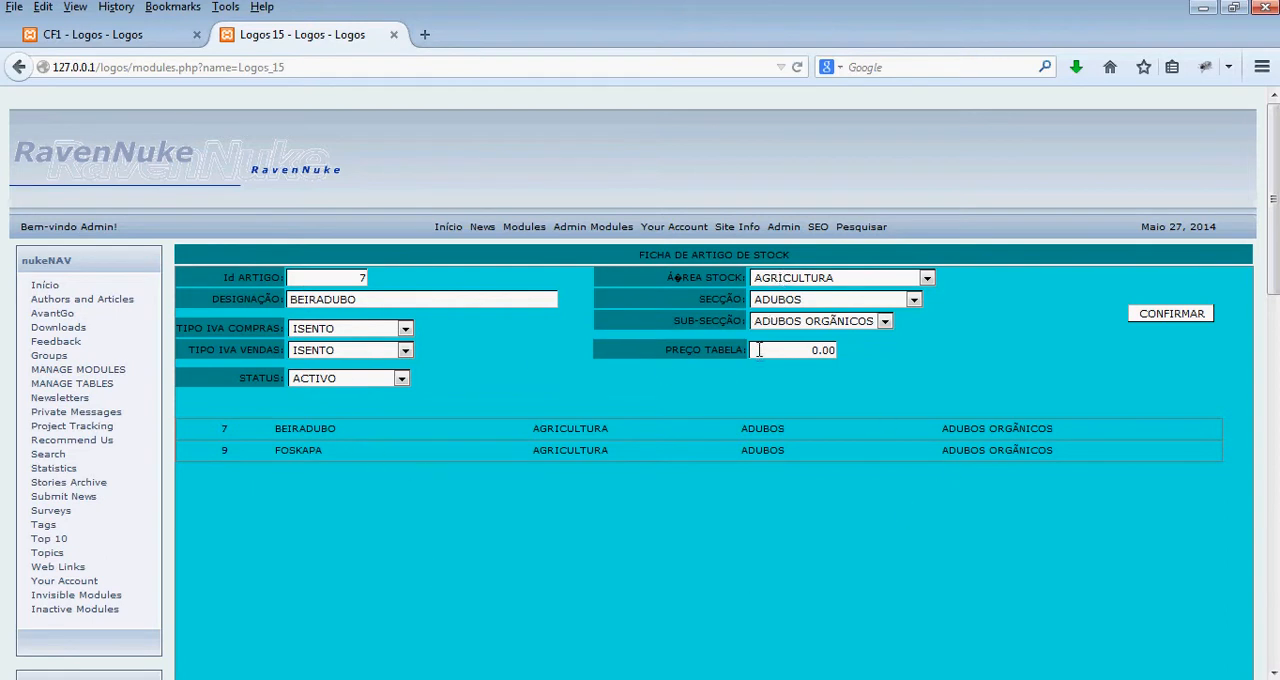
- With article 7 loaded, switch the list to CANALIZAÇÕES, MANGUEIRAS POLIETILENO and POLIETILENO ALTA DENSIDADE
left_click(800, 277)
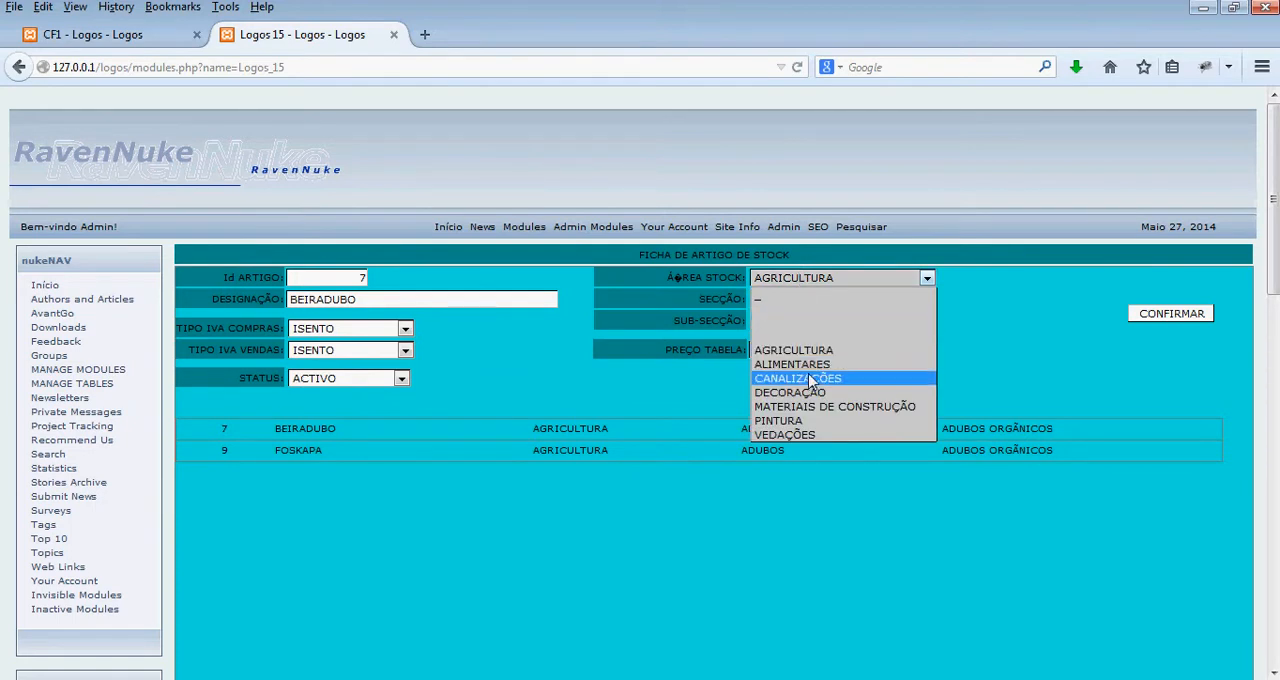
left_click(810, 380)
left_click(797, 302)
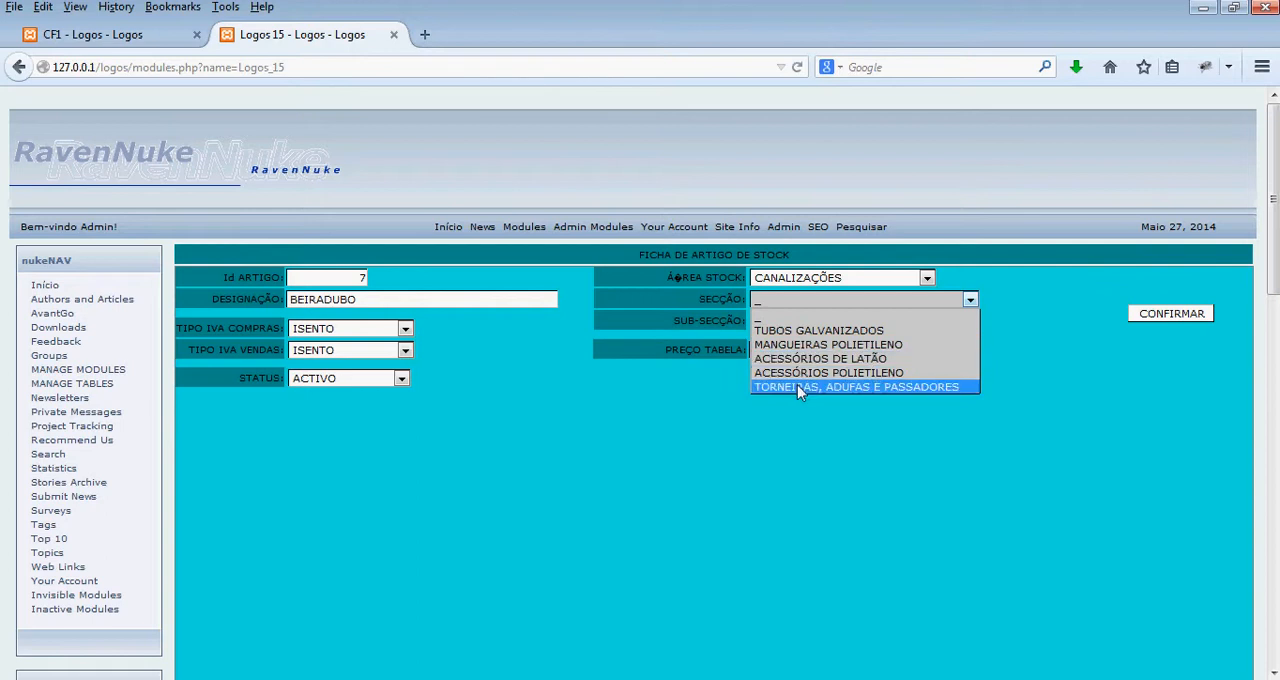
left_click(808, 345)
left_click(776, 324)
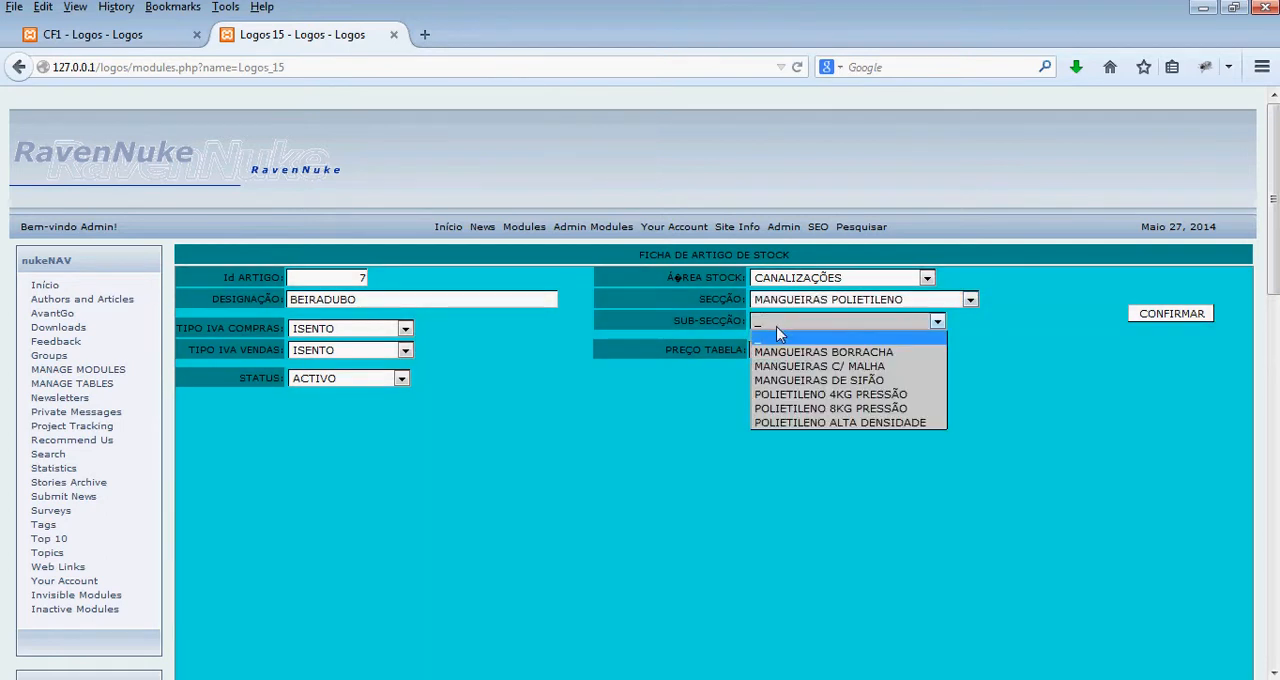
left_click(806, 422)
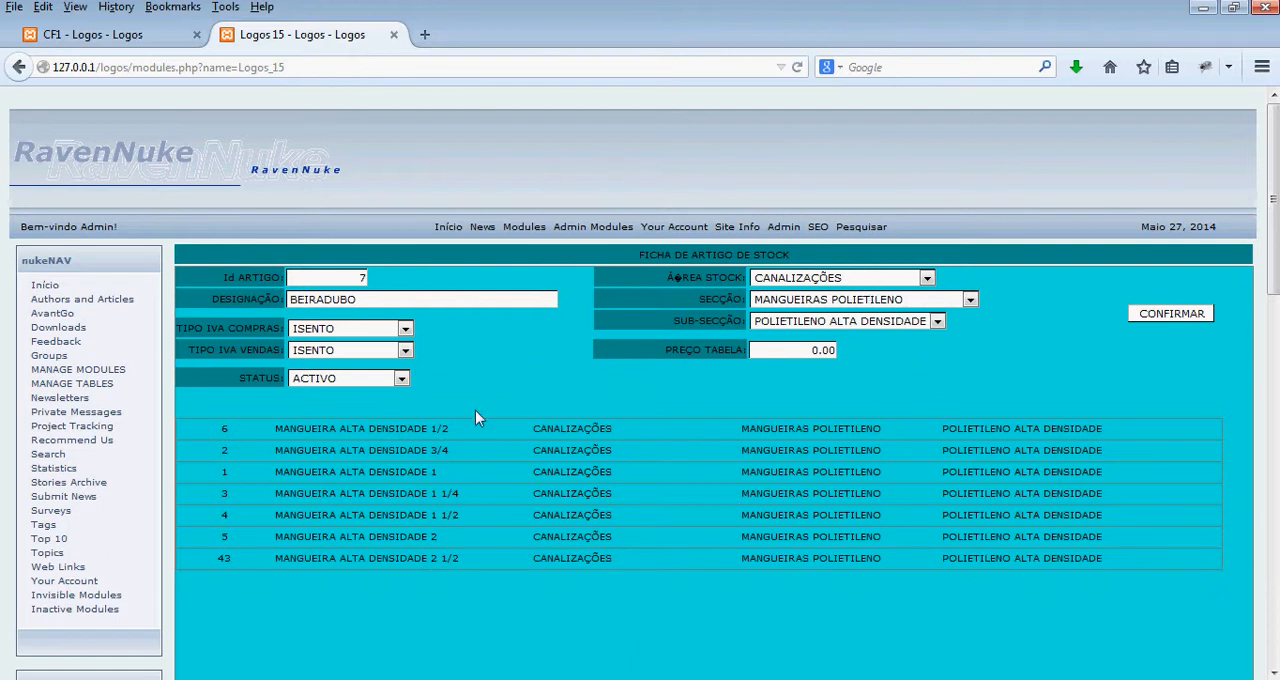
- Return to the form design and insert a cell in cell 23, beside the right end of the repetition row, aligned left and top
left_click(88, 38)
scroll(720, 489, "down", 2)
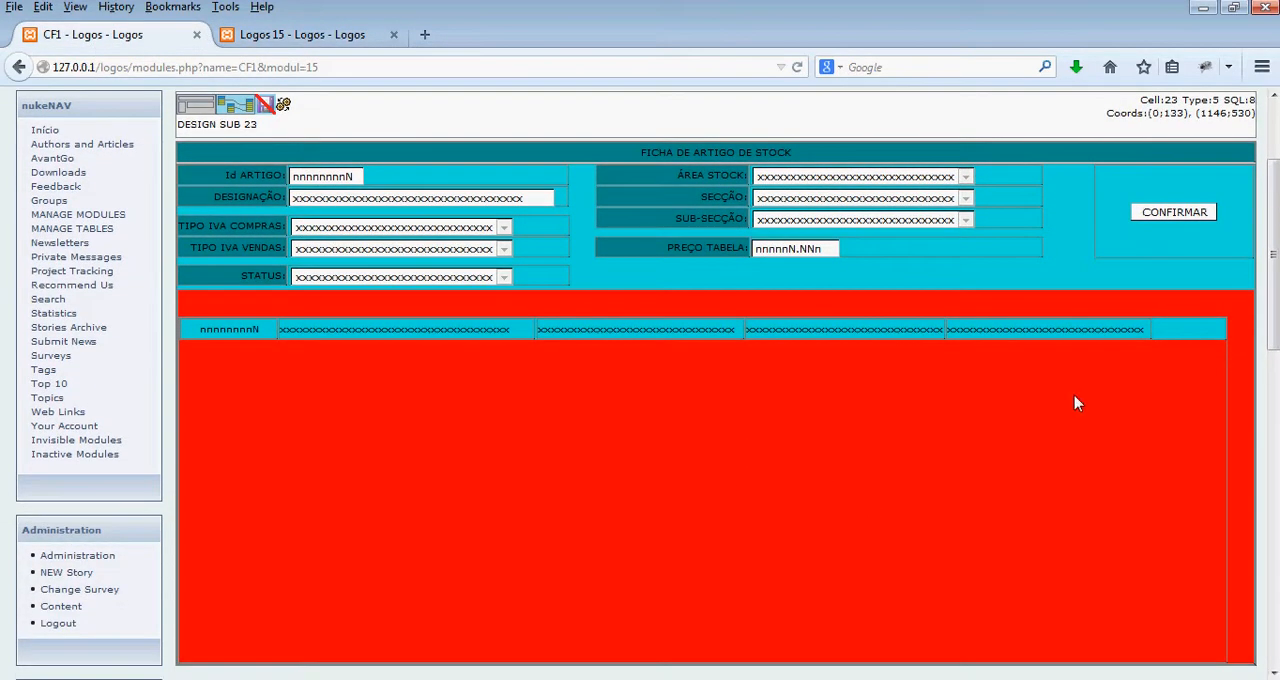
right_click(1233, 323)
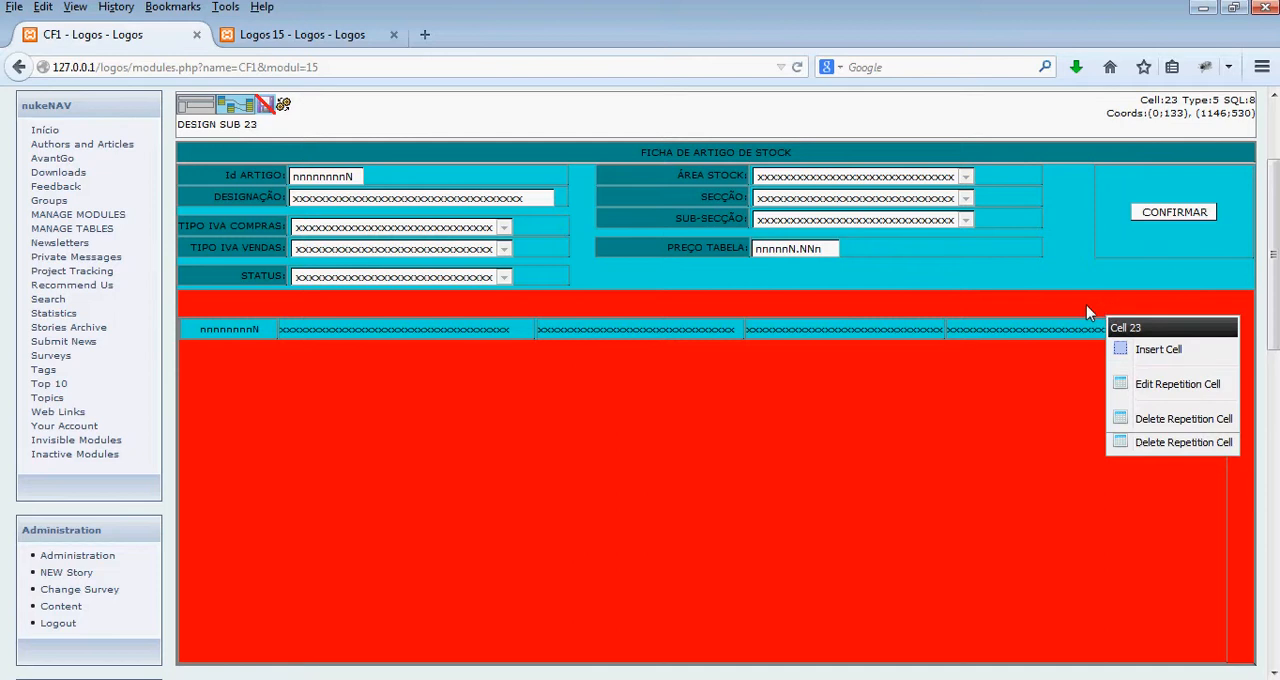
left_click(1160, 350)
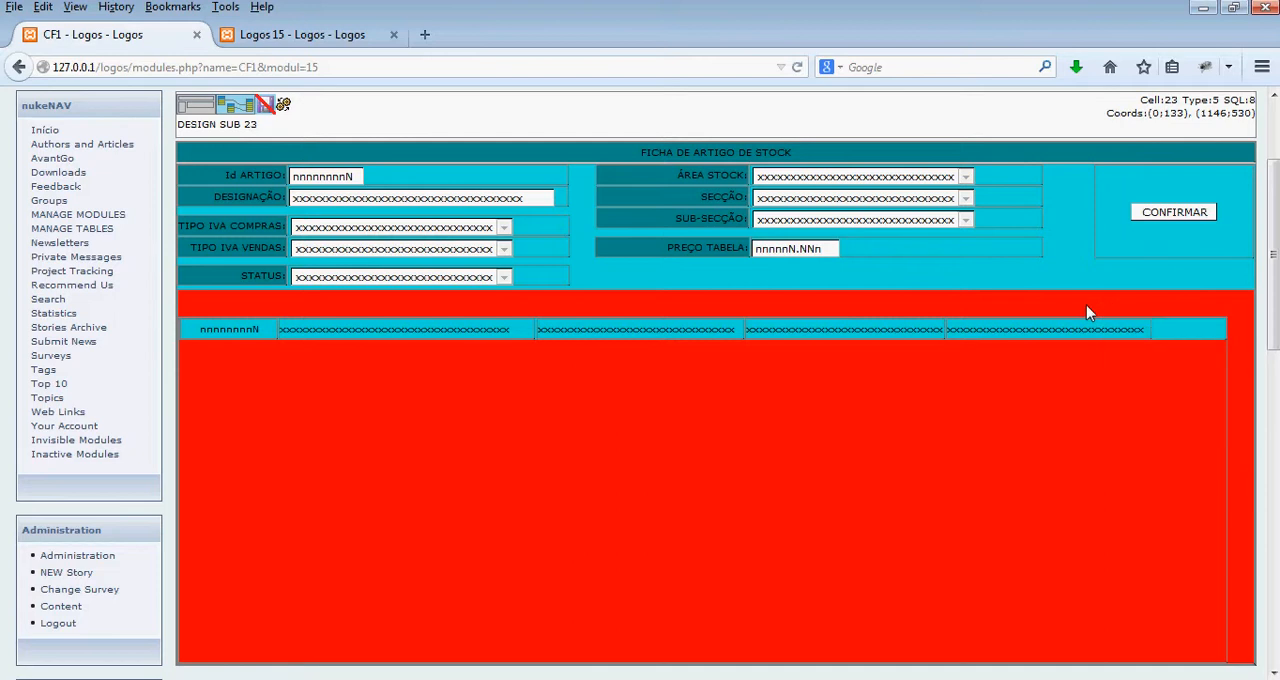
right_click(1236, 328)
left_click(1187, 360)
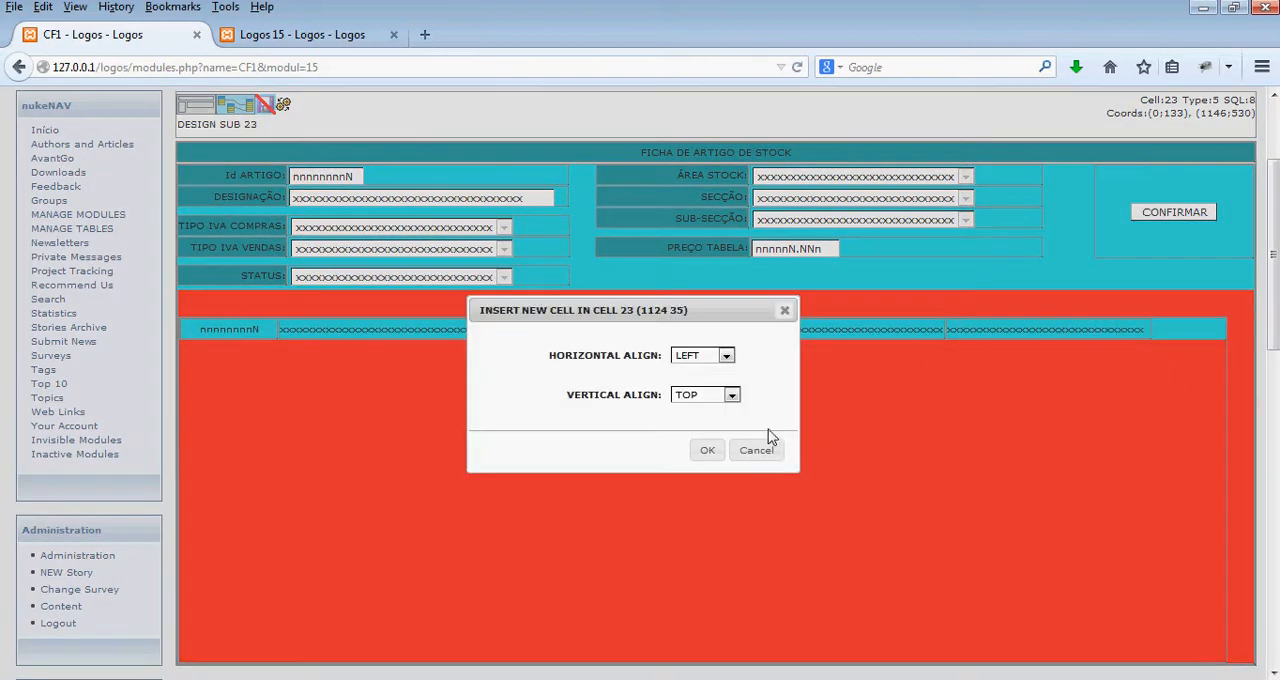
left_click(709, 450)
- Extend the new cell's upper-left corner to meet the repetition row's edges and insert a scroll bar in it
left_click(1240, 328)
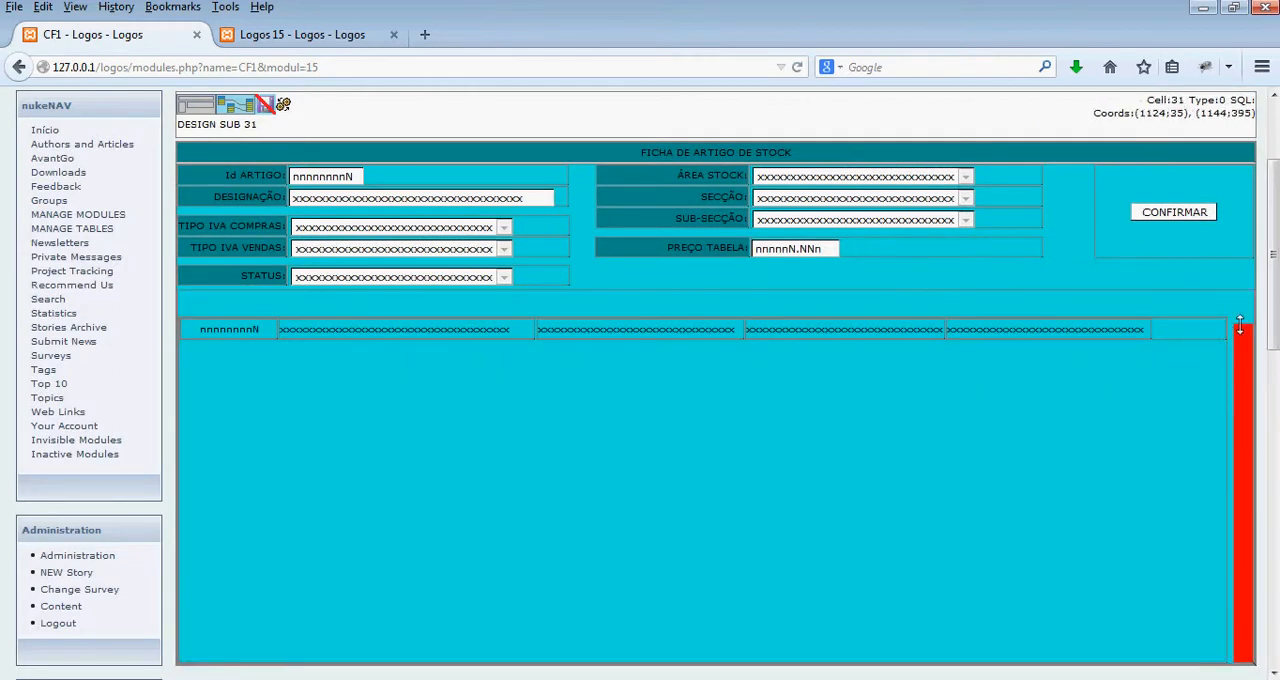
left_click_drag(1232, 321, 1233, 317)
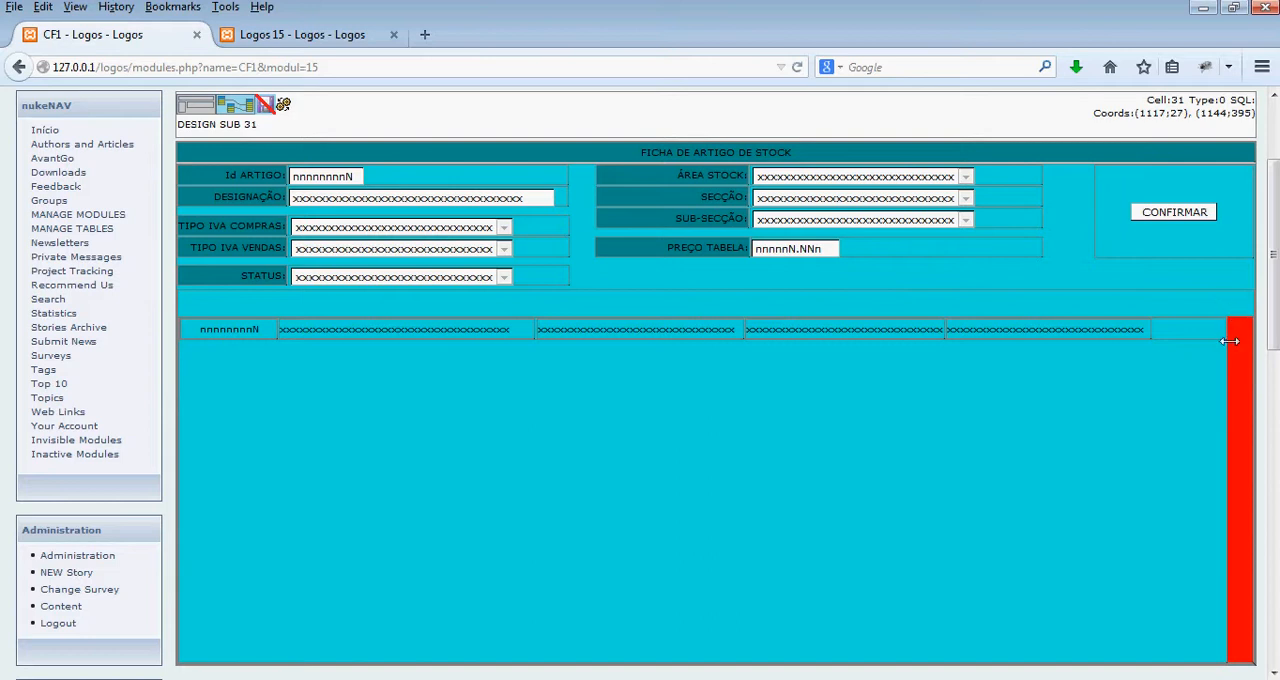
right_click(1248, 340)
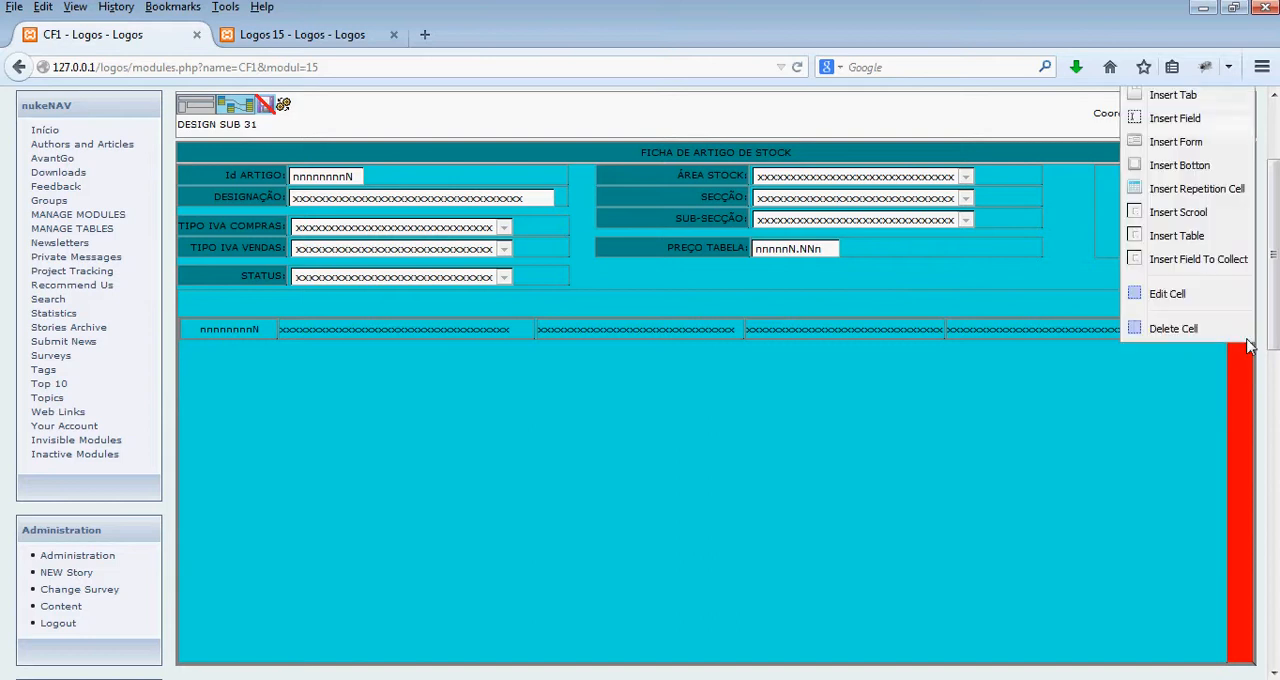
left_click(1190, 168)
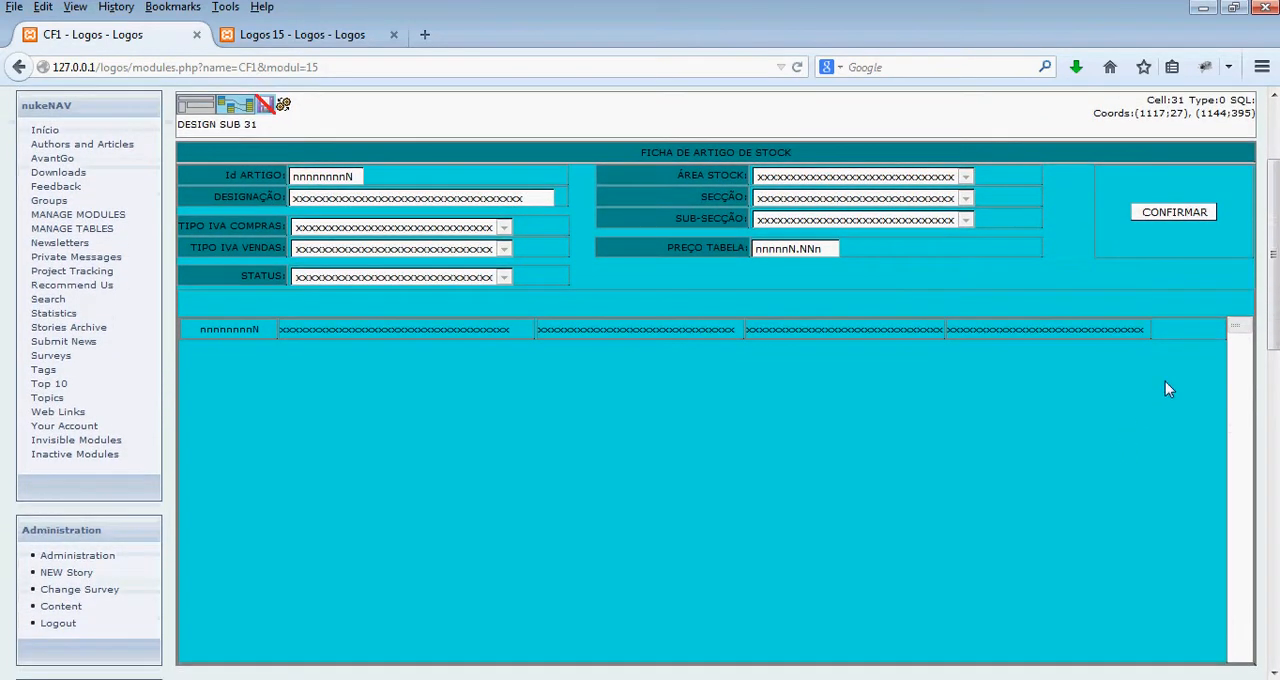
- Regenerate the module and test the list's scroll bar with article 1 loaded
left_click(283, 107)
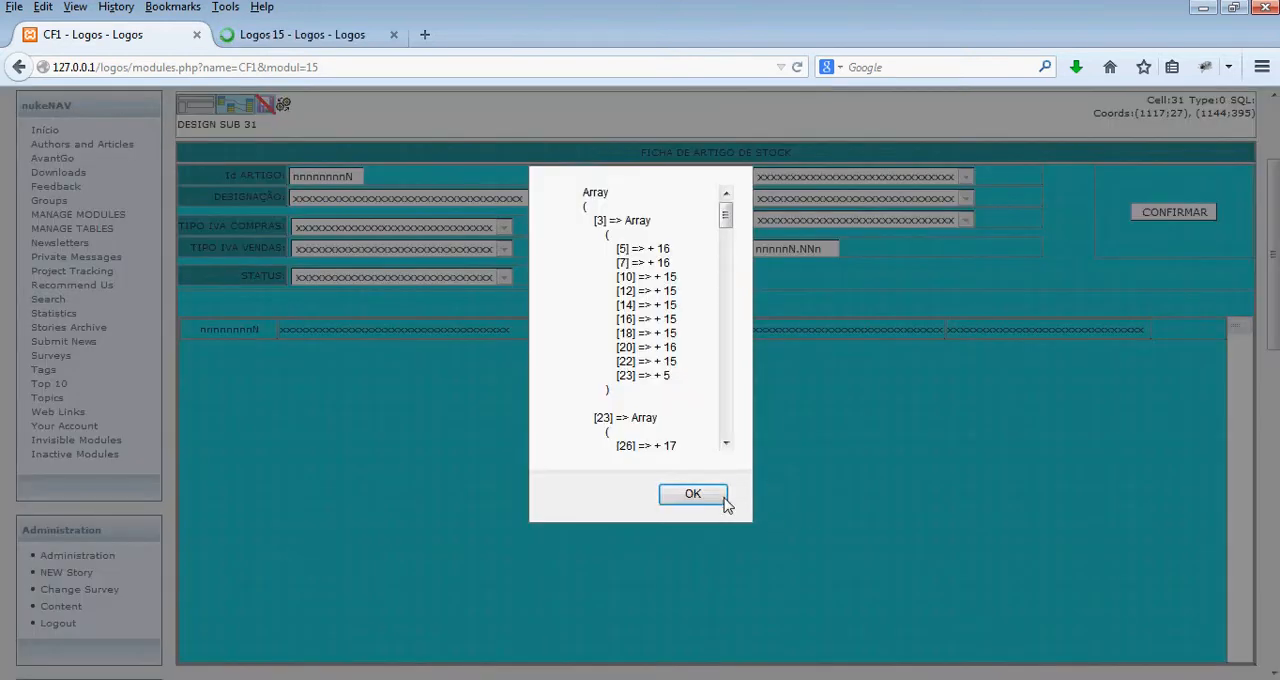
left_click(680, 493)
left_click(290, 37)
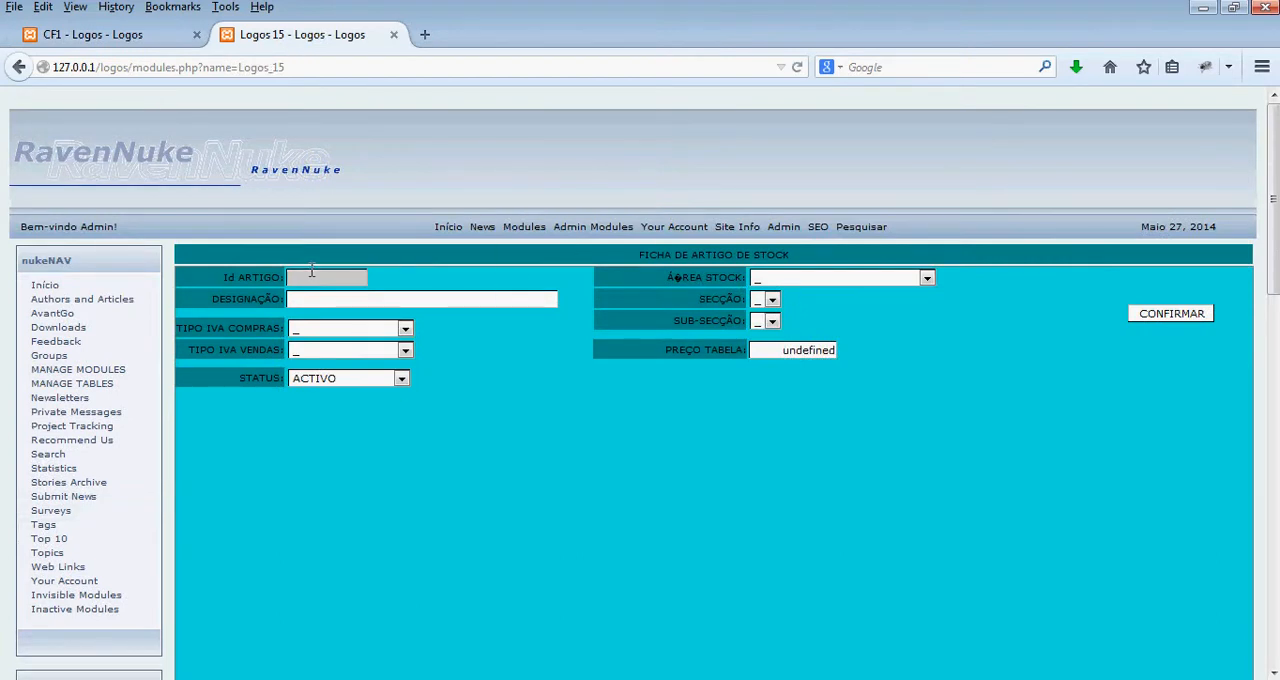
scroll(546, 389, "down", 2)
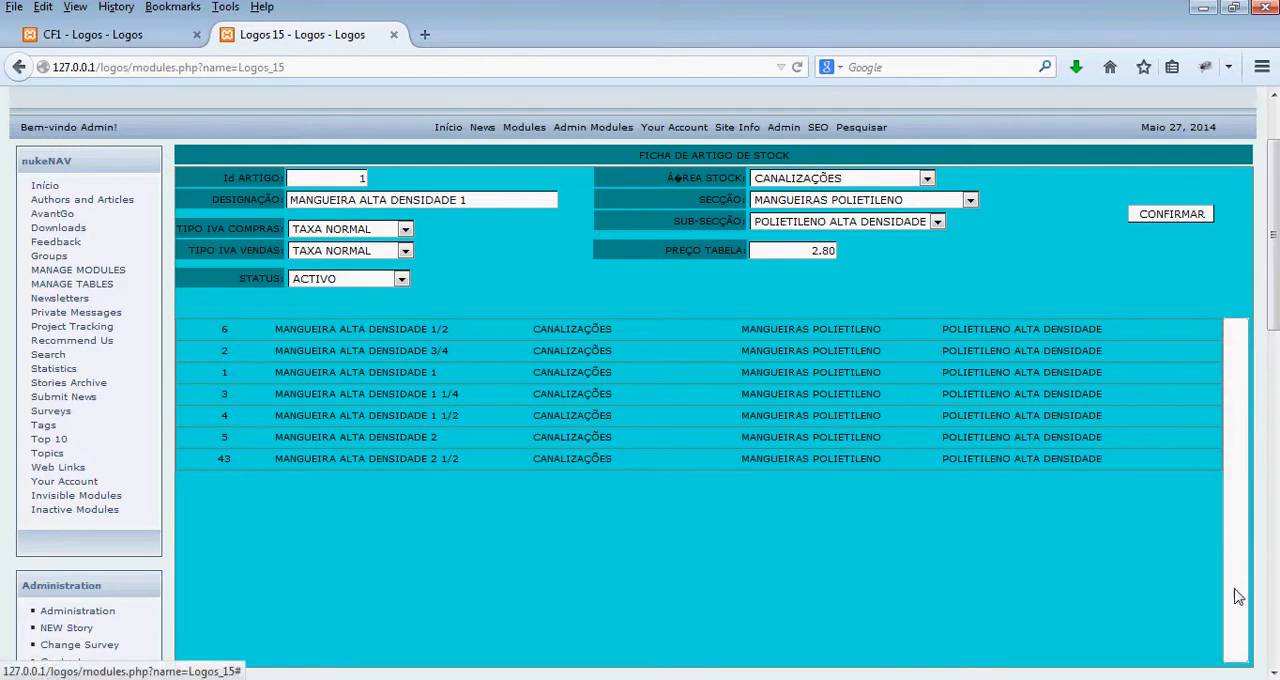
left_click(1233, 499)
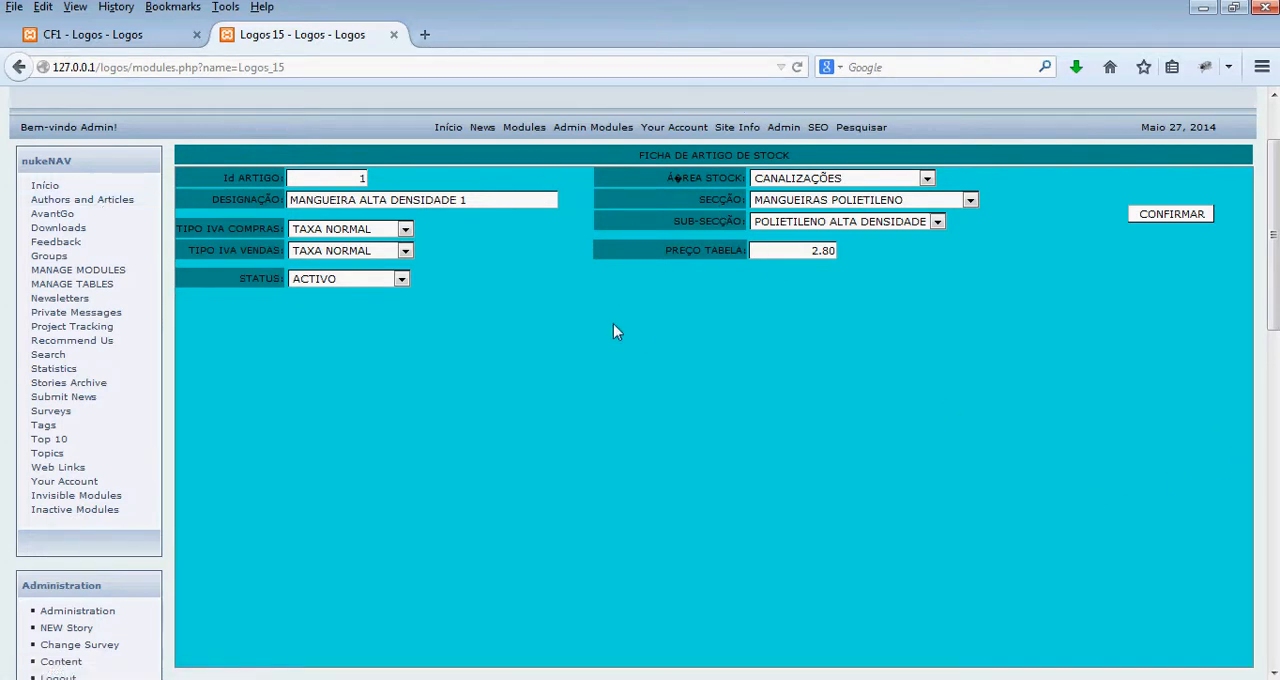
- Reload the generated module's page and load article 1 again to check its list and scroll bar
left_click(403, 64)
key("Return")
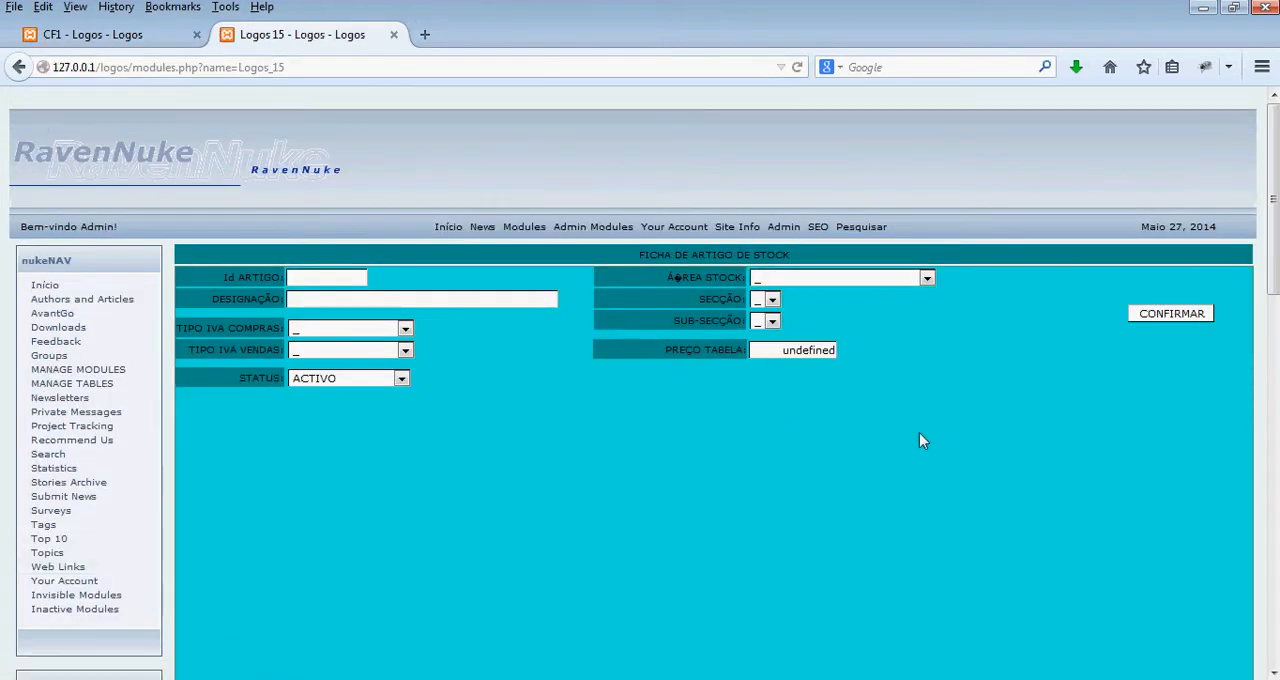
scroll(919, 440, "down", 2)
left_click(310, 173)
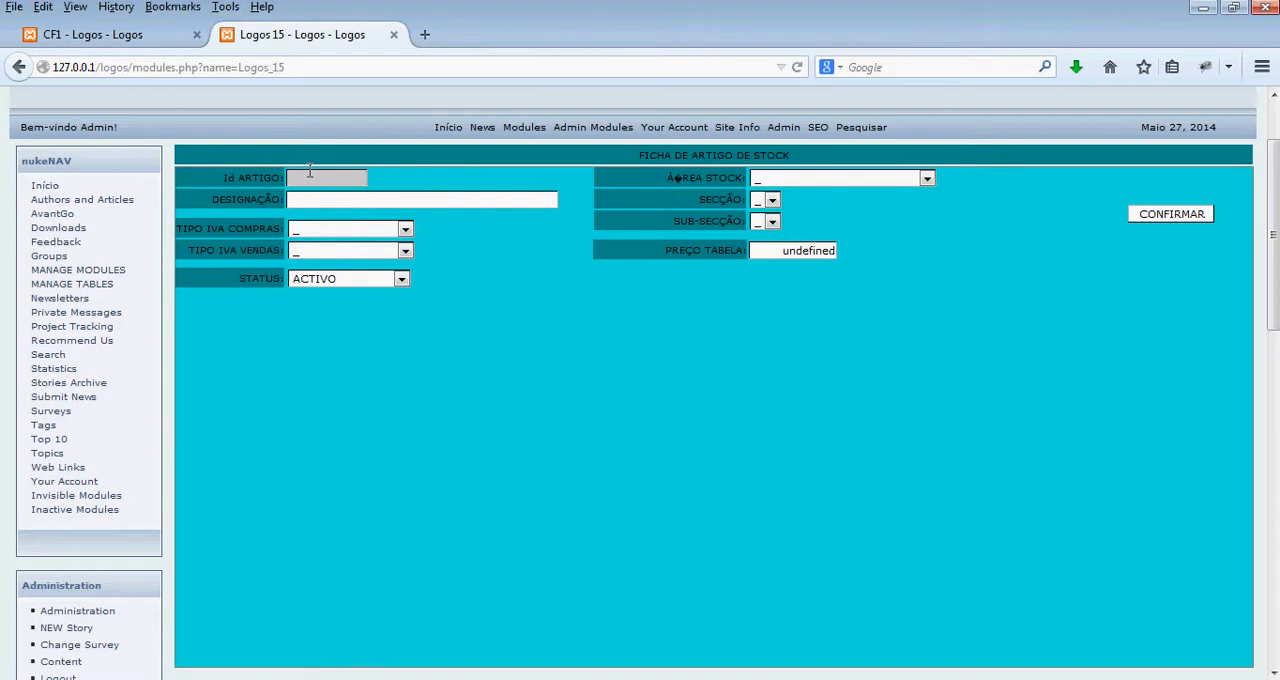
type("1")
left_click(485, 275)
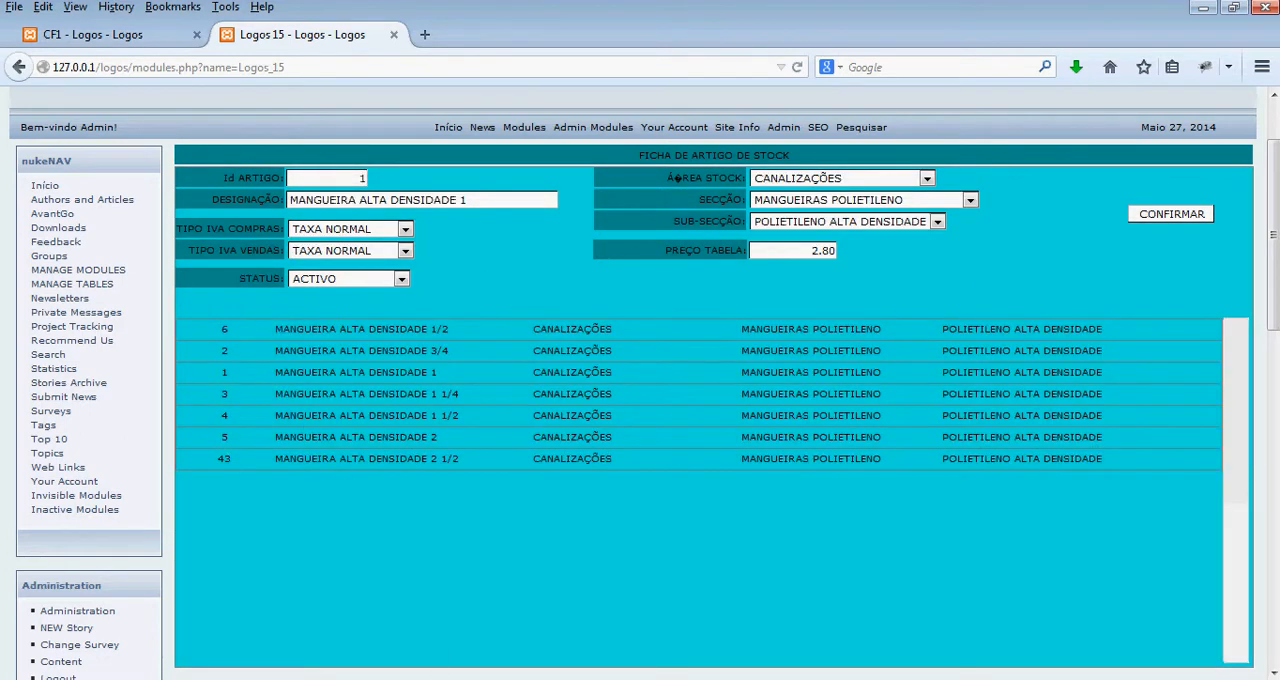
left_click(1088, 679)
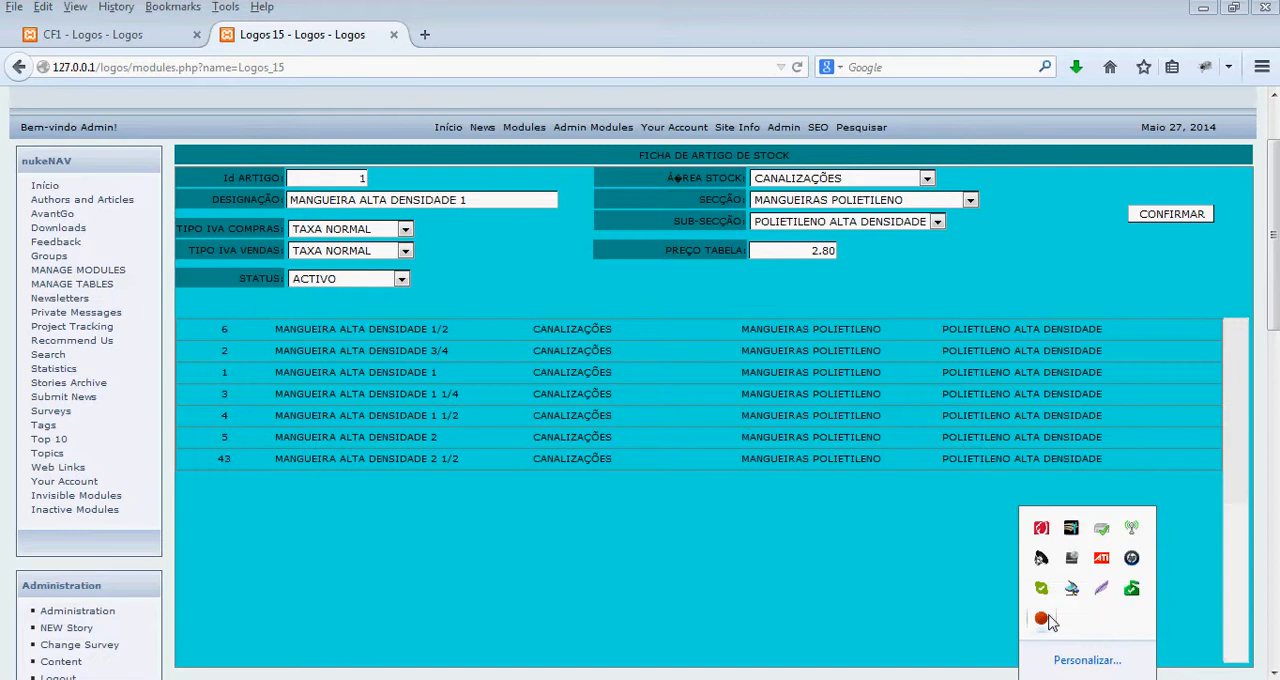
- Open cell 23's SQL_8 query in the design and review the table links, sorting and filters on artigos_stock
left_click(110, 34)
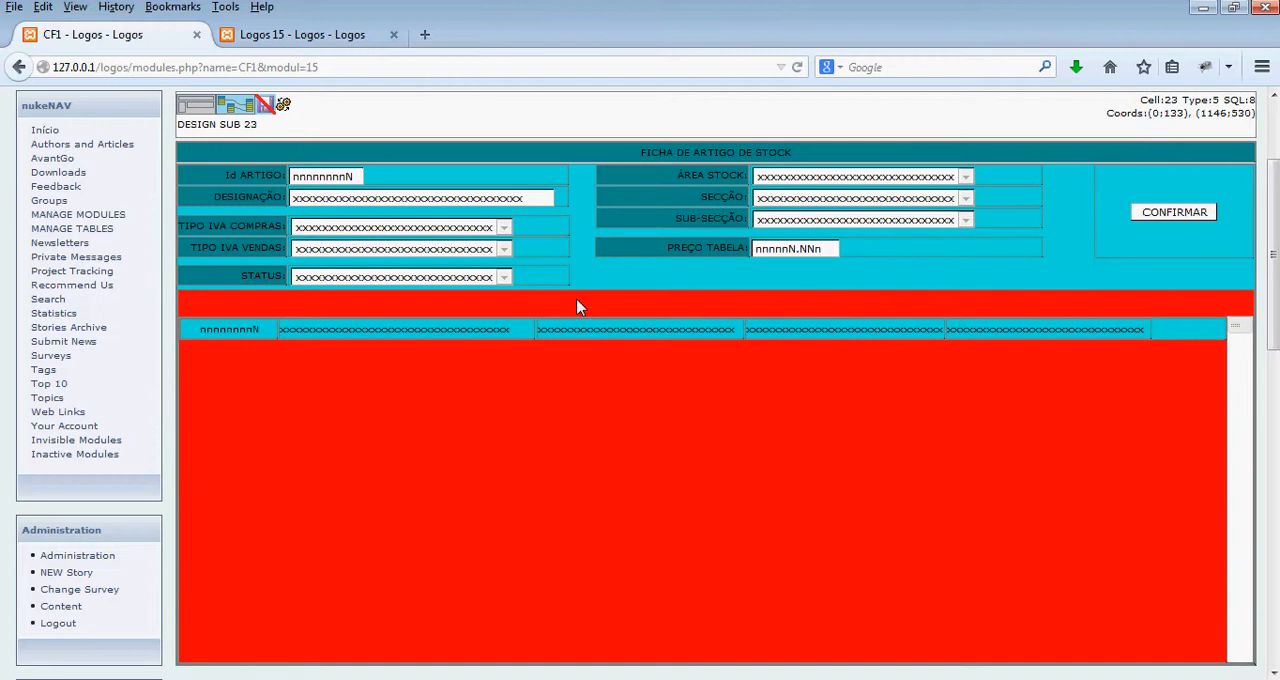
left_click(239, 108)
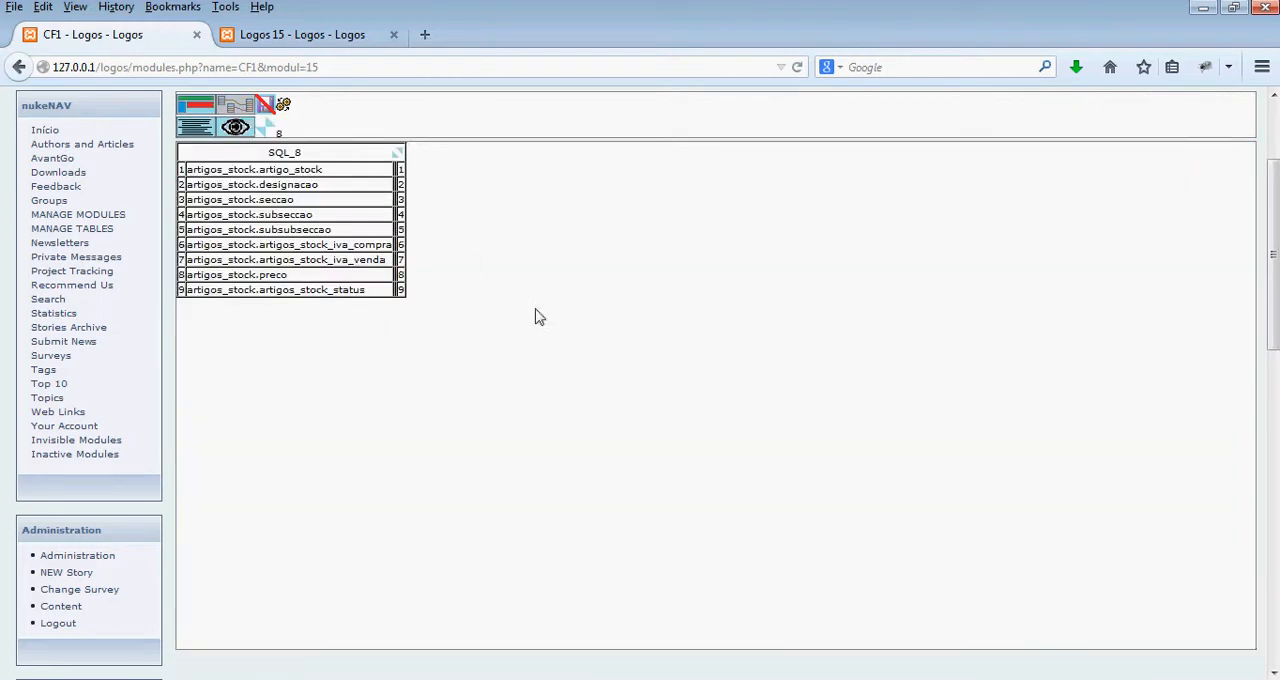
left_click(397, 153)
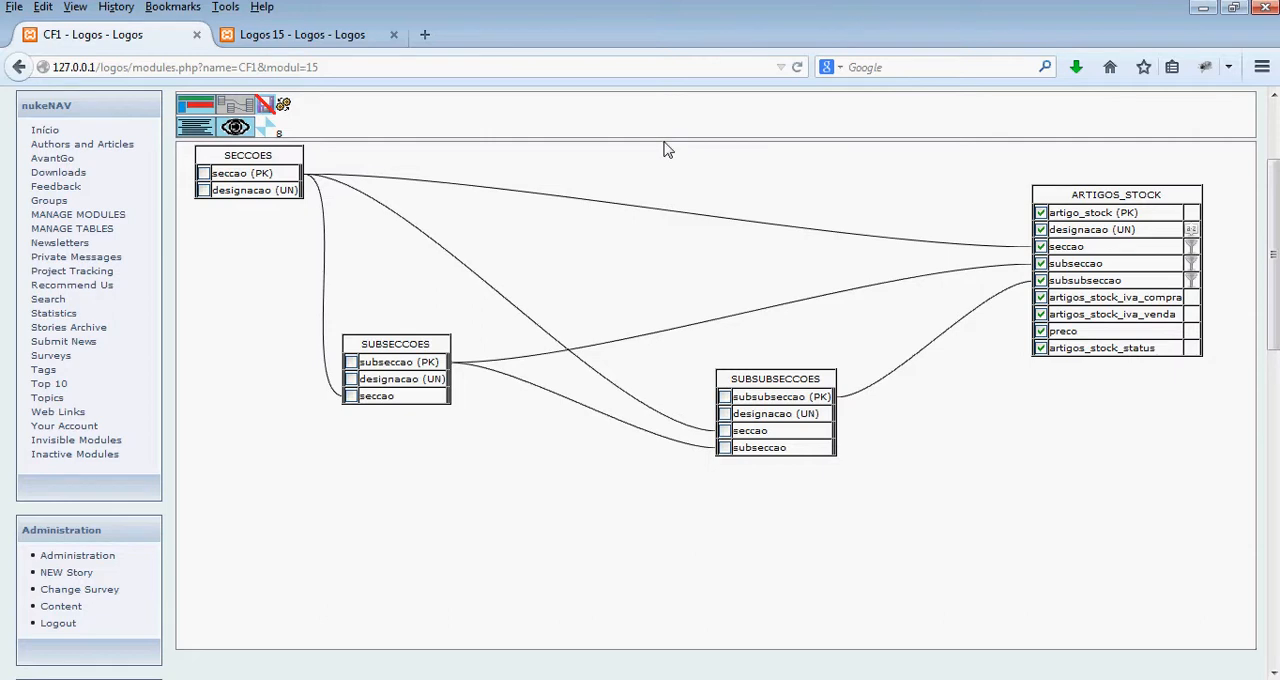
scroll(668, 150, "up", 2)
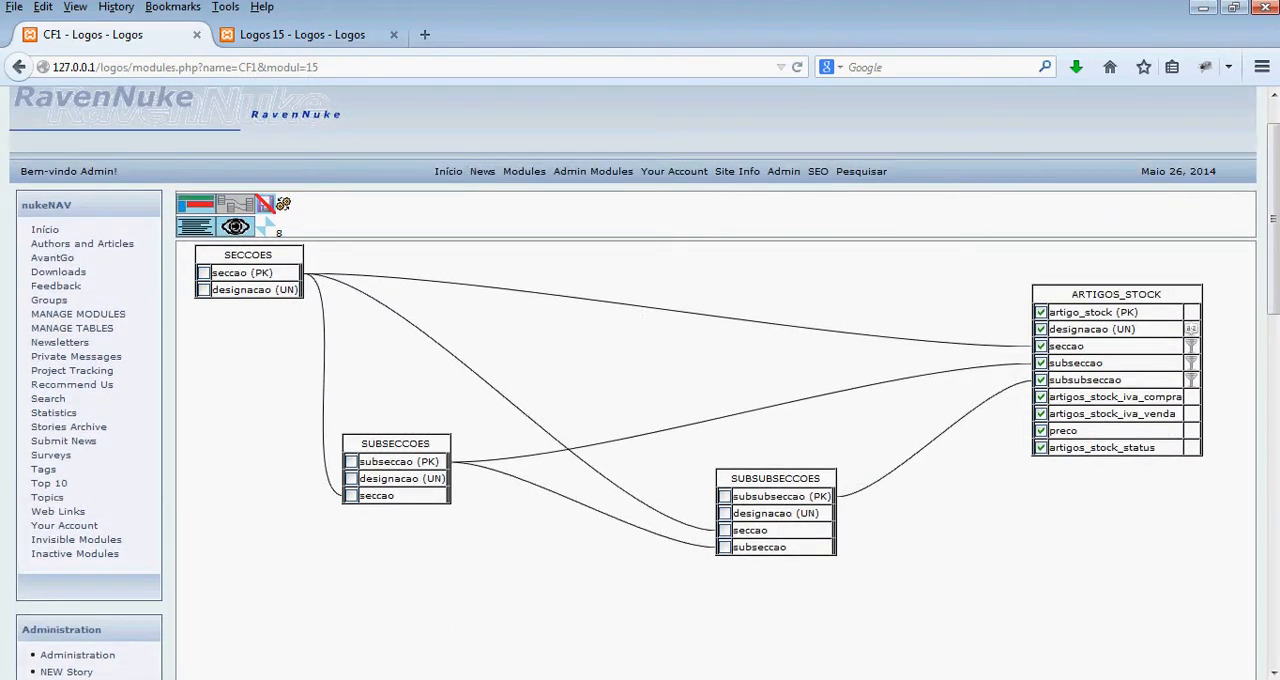